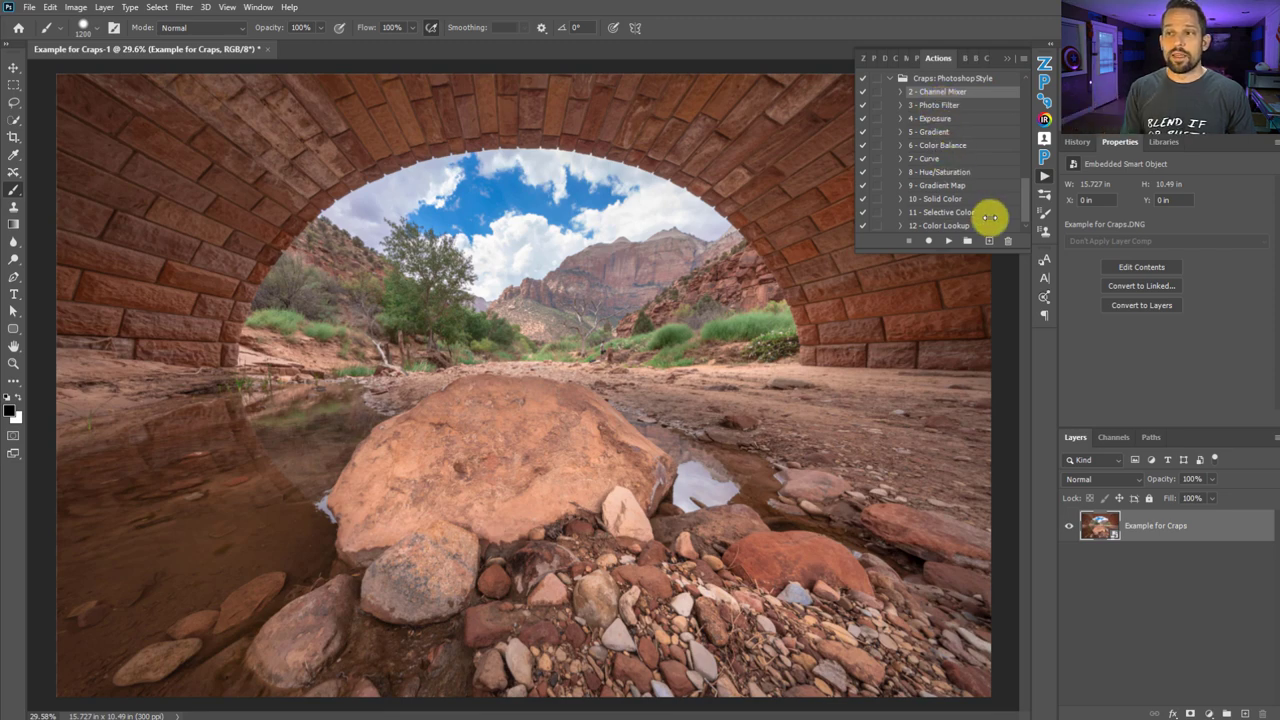
Look through the numbered adjustment actions in the Craps: Photoshop Style set, from 2 - Channel Mixer to 12 - Color Lookup
{"action": "left_click", "coordinate": [940, 93]}
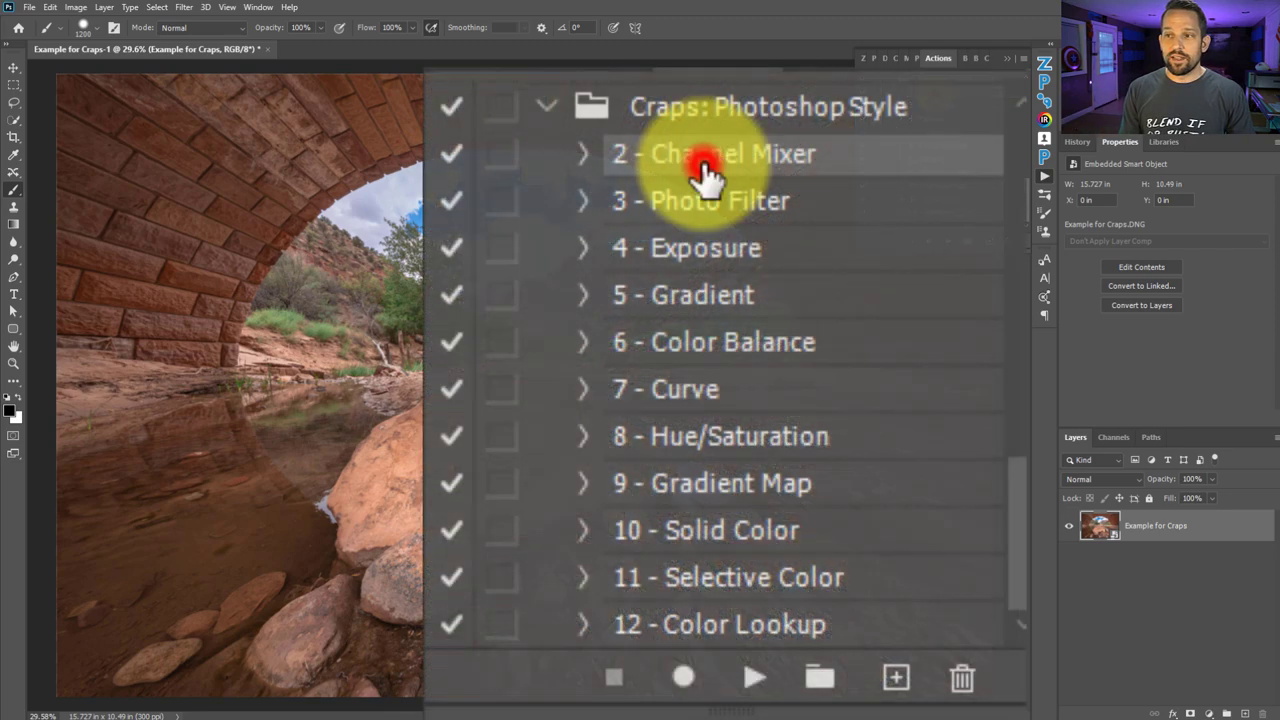
{"action": "left_click", "coordinate": [712, 640]}
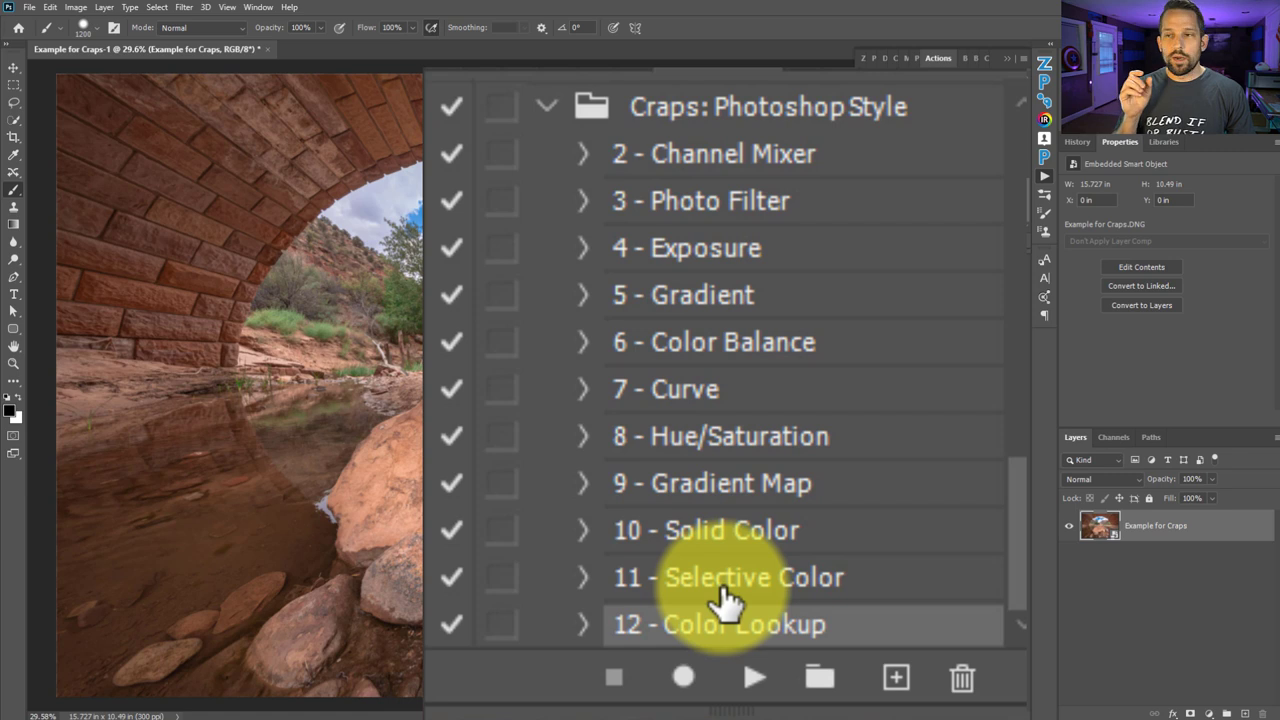
{"action": "left_click", "coordinate": [750, 345]}
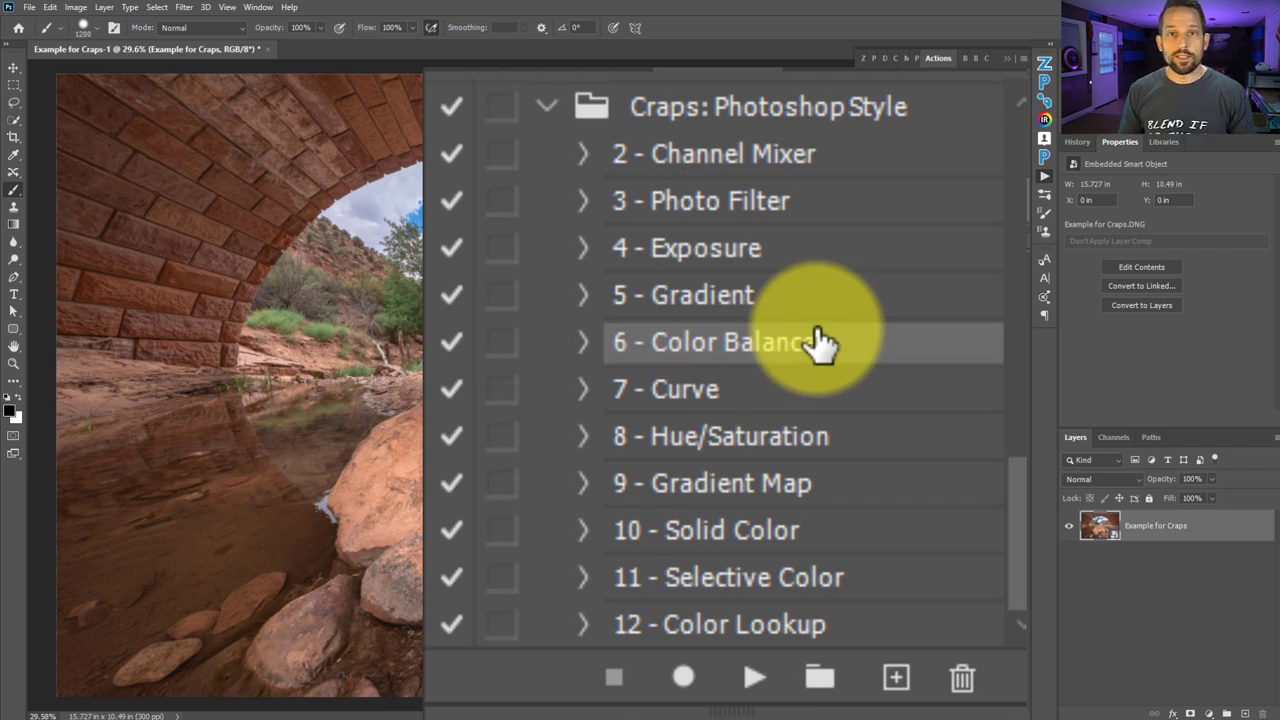
{"action": "left_click", "coordinate": [770, 678]}
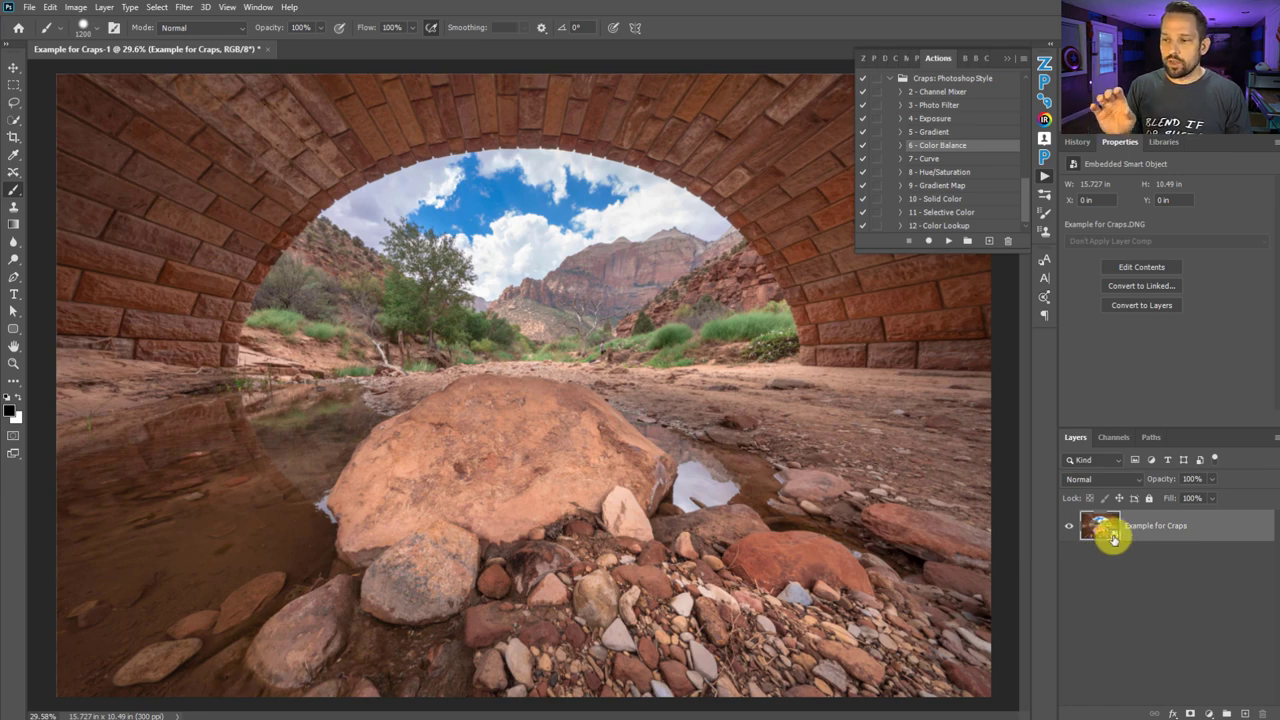
Review the Example for Craps smart object's Camera Raw Basic settings and accept them without editing
{"action": "double_click", "coordinate": [1114, 537]}
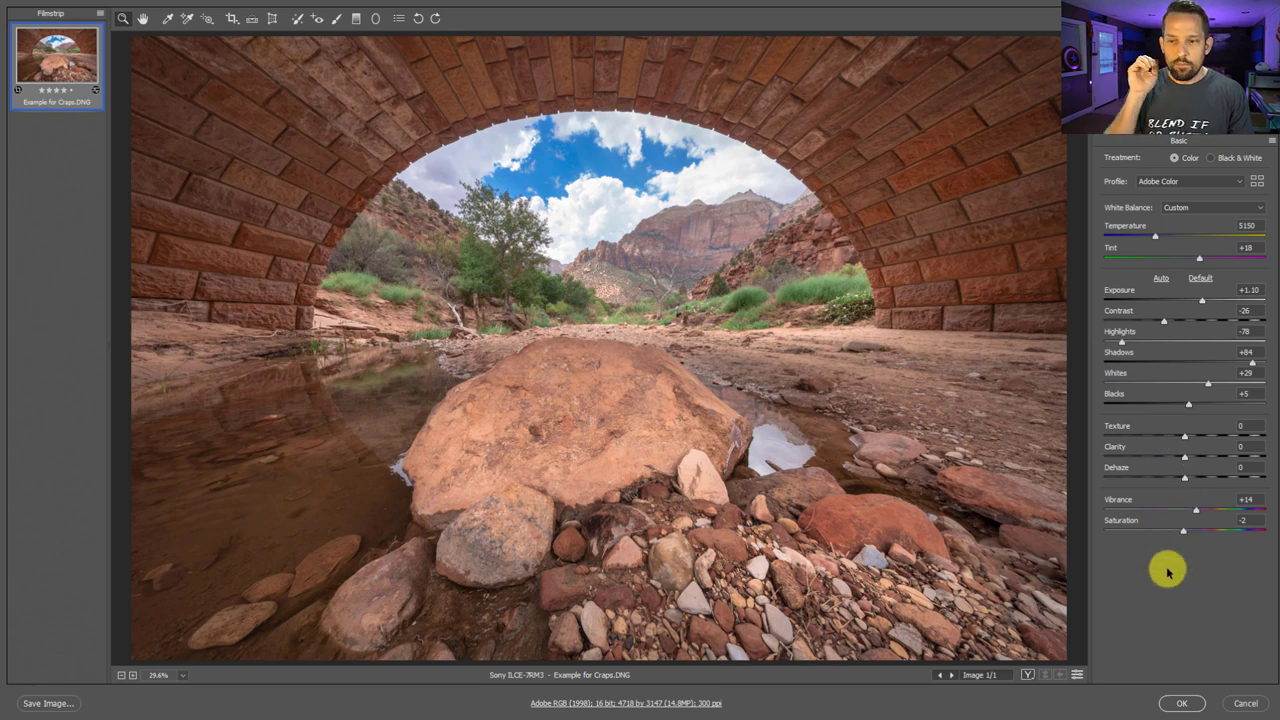
{"action": "left_click", "coordinate": [1179, 705]}
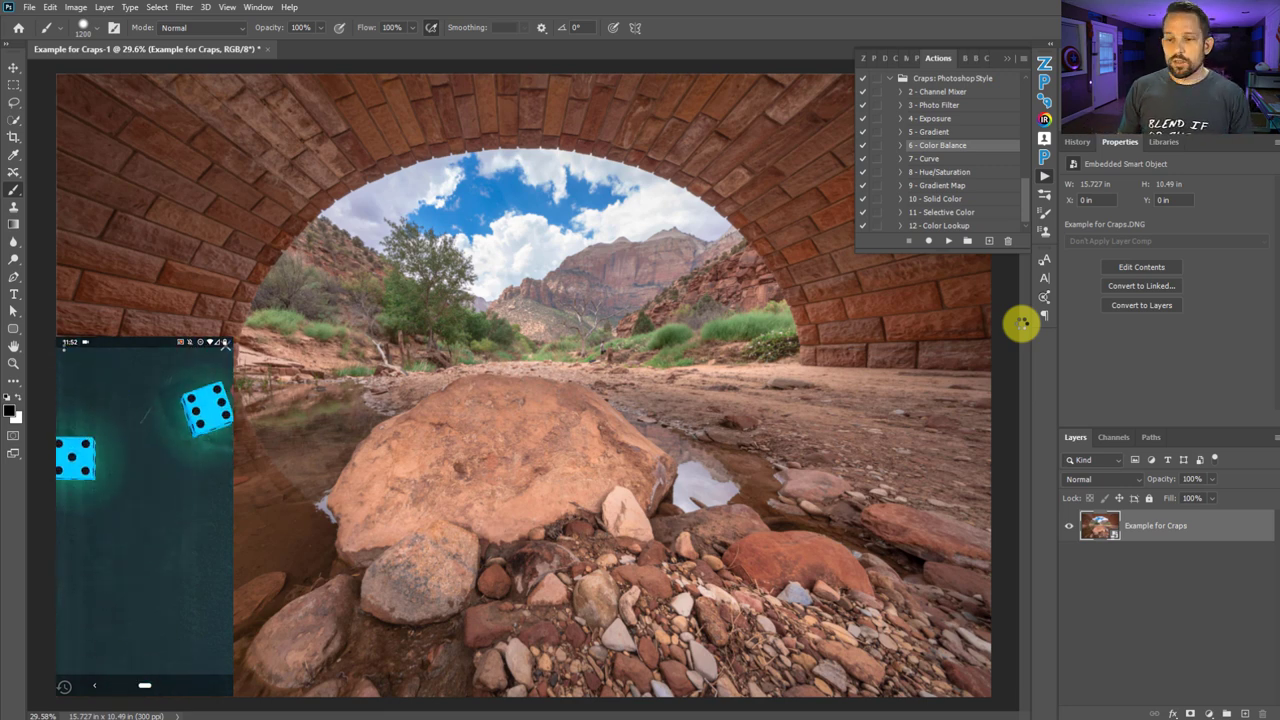
Run the 11 - Selective Color action, set Reds to Cyan -6, Magenta +2, Yellow +3 and Black +31, and compare before and after
{"action": "left_click", "coordinate": [957, 216]}
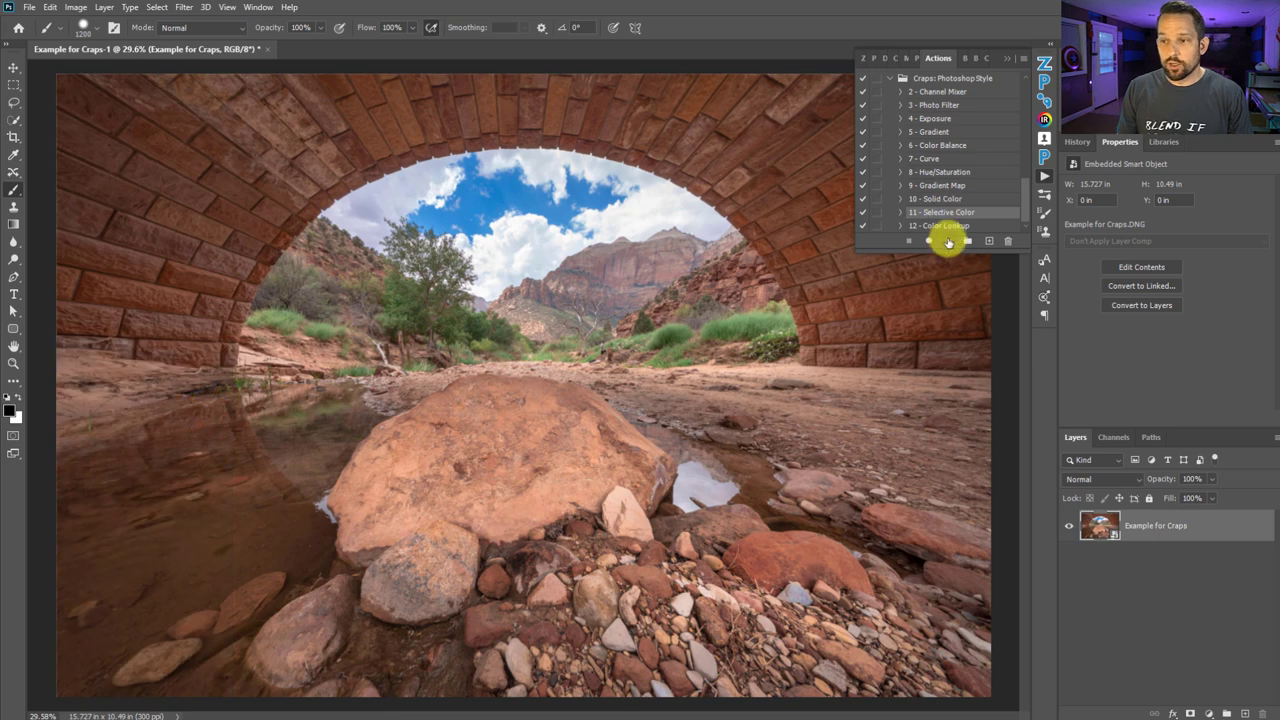
{"action": "left_click", "coordinate": [949, 243]}
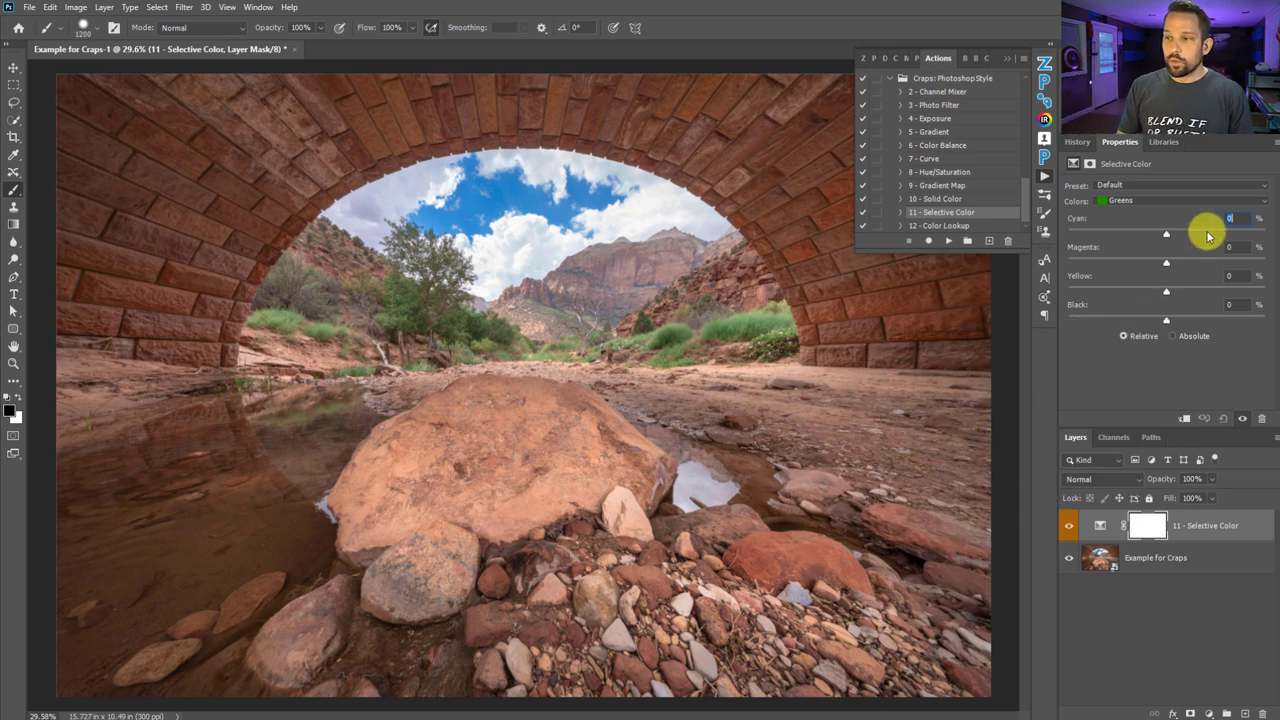
{"action": "left_click", "coordinate": [1137, 200]}
{"action": "left_click", "coordinate": [1136, 208]}
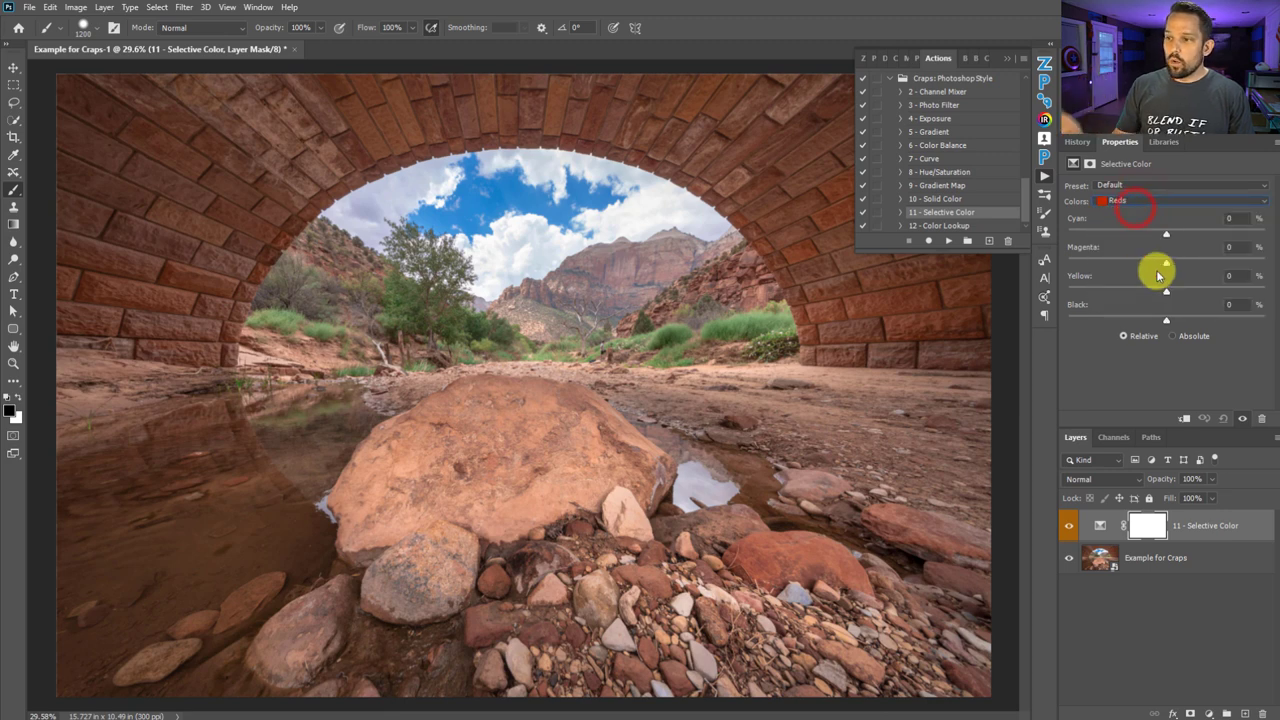
{"action": "left_click_drag", "start_coordinate": [1165, 231], "coordinate": [1196, 318]}
{"action": "left_click", "coordinate": [1161, 242]}
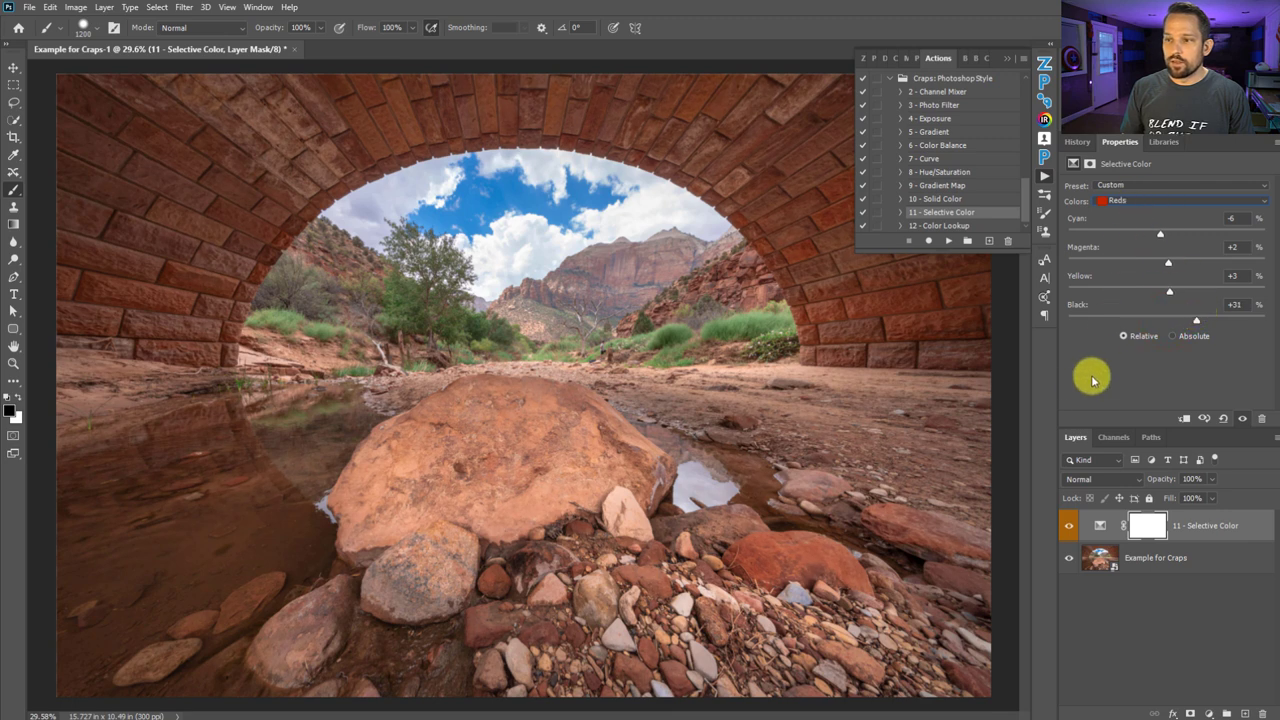
{"action": "left_click", "coordinate": [1069, 526]}
{"action": "left_click", "coordinate": [1069, 526]}
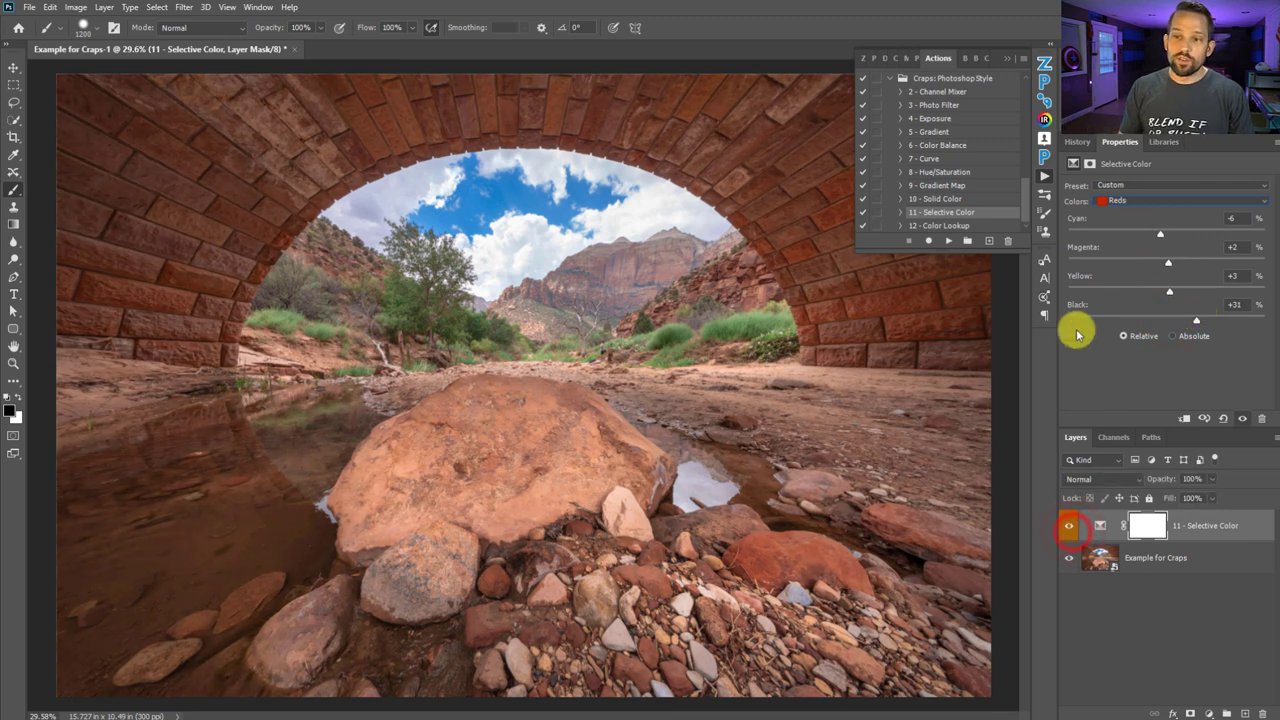
Adjust the Selective Color layer's Yellows to about Cyan -14, Magenta -1 and Yellow +18, and raise their Black amount
{"action": "left_click", "coordinate": [1122, 205]}
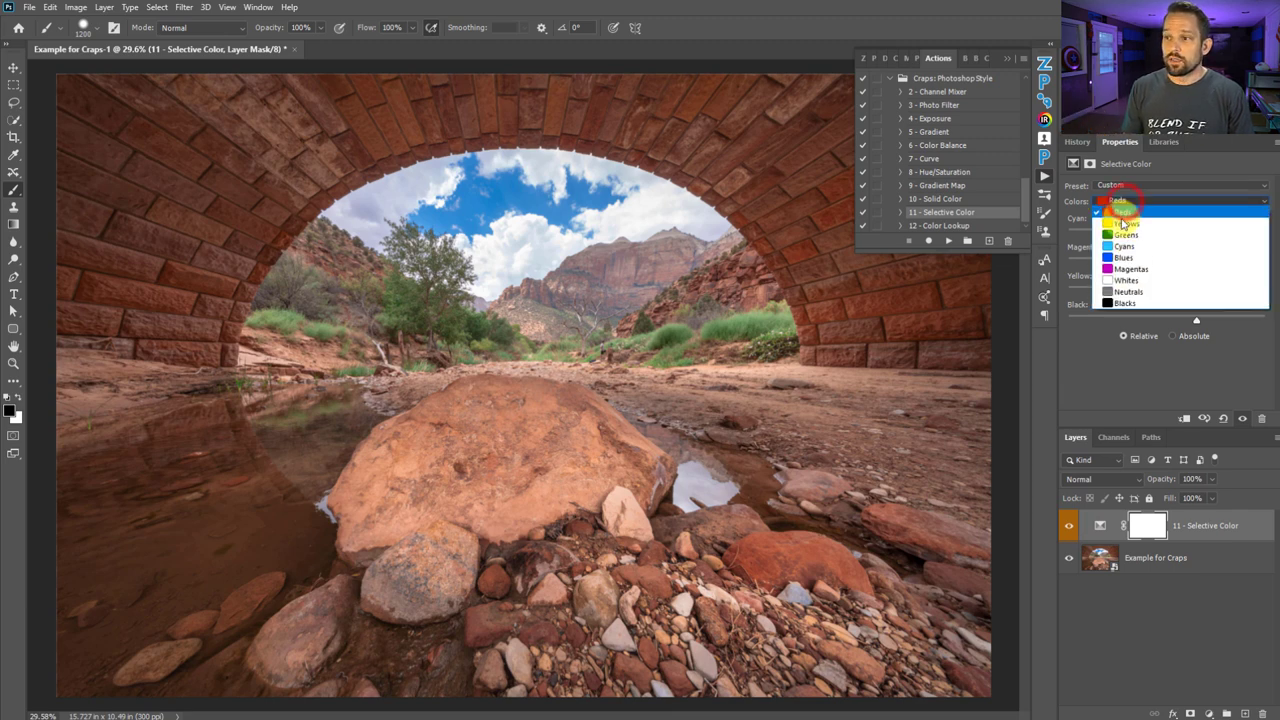
{"action": "left_click", "coordinate": [1120, 224]}
{"action": "left_click_drag", "start_coordinate": [1166, 290], "coordinate": [1153, 239]}
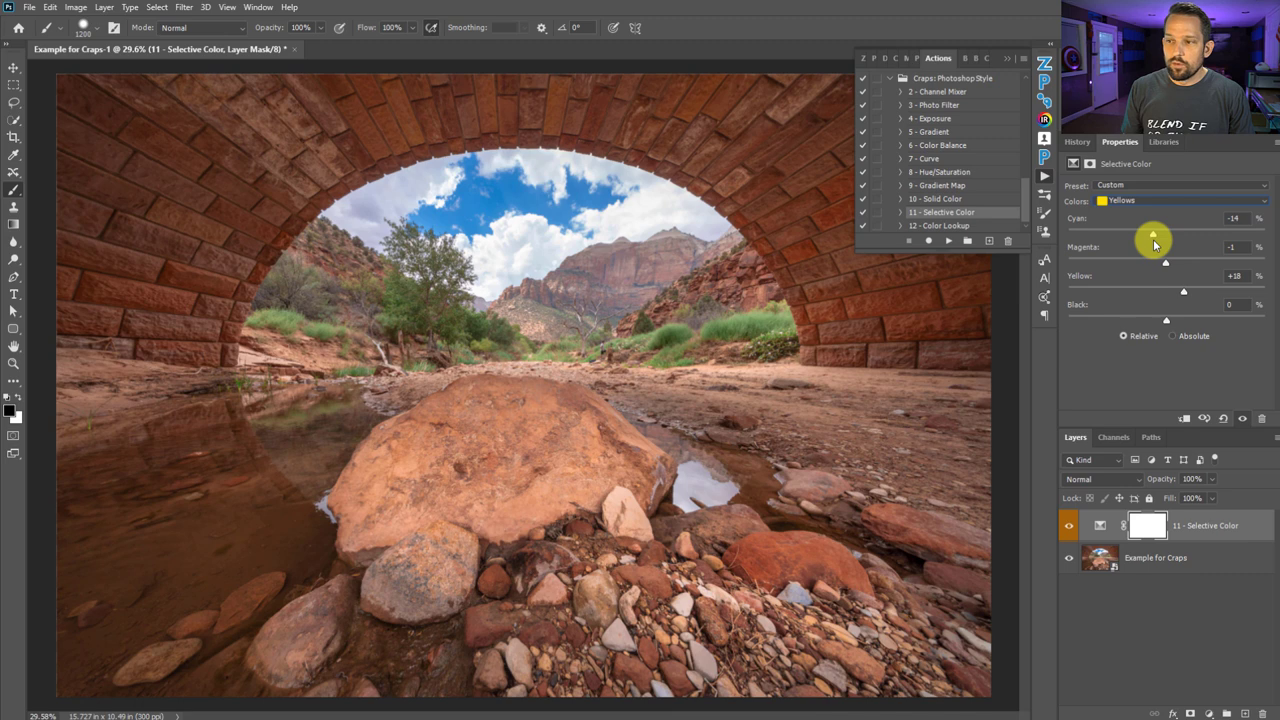
{"action": "mouse_move", "coordinate": [1167, 318]}
{"action": "left_mouse_down"}
{"action": "mouse_move", "coordinate": [1203, 309]}
{"action": "mouse_move", "coordinate": [1189, 312]}
{"action": "left_mouse_up"}
Adjust the Selective Color layer's Blues to Cyan +30, Magenta +14, Yellow -22 and Black +18
{"action": "left_click", "coordinate": [1148, 200]}
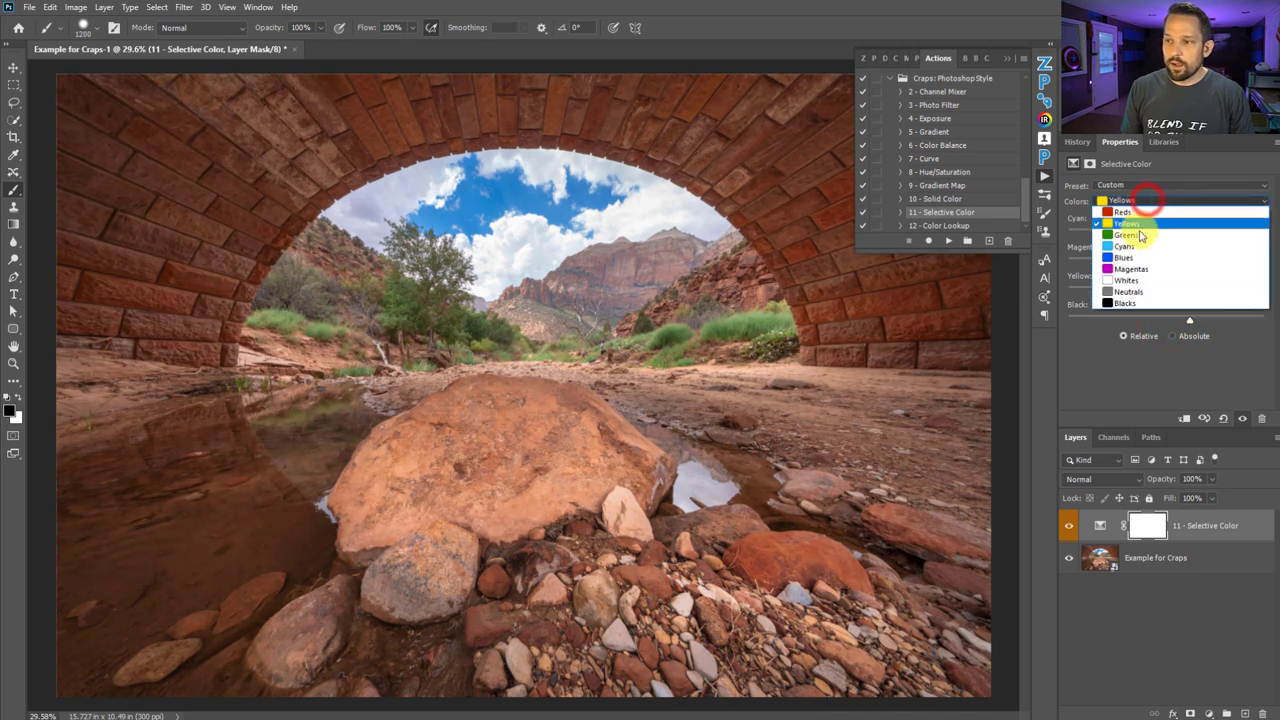
{"action": "left_click", "coordinate": [1125, 257]}
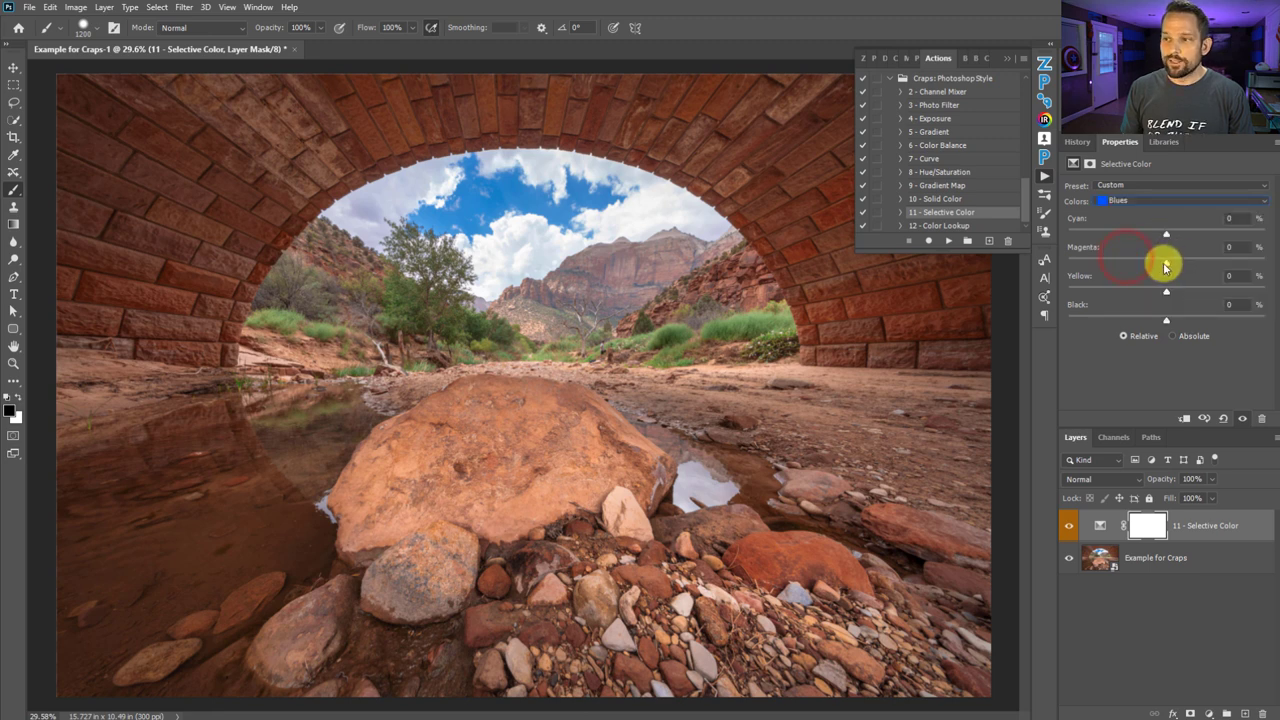
{"action": "left_click_drag", "start_coordinate": [1167, 237], "coordinate": [1180, 262]}
{"action": "mouse_move", "coordinate": [1166, 322]}
{"action": "left_mouse_down"}
{"action": "mouse_move", "coordinate": [1214, 314]}
{"action": "mouse_move", "coordinate": [1190, 314]}
{"action": "left_mouse_up"}
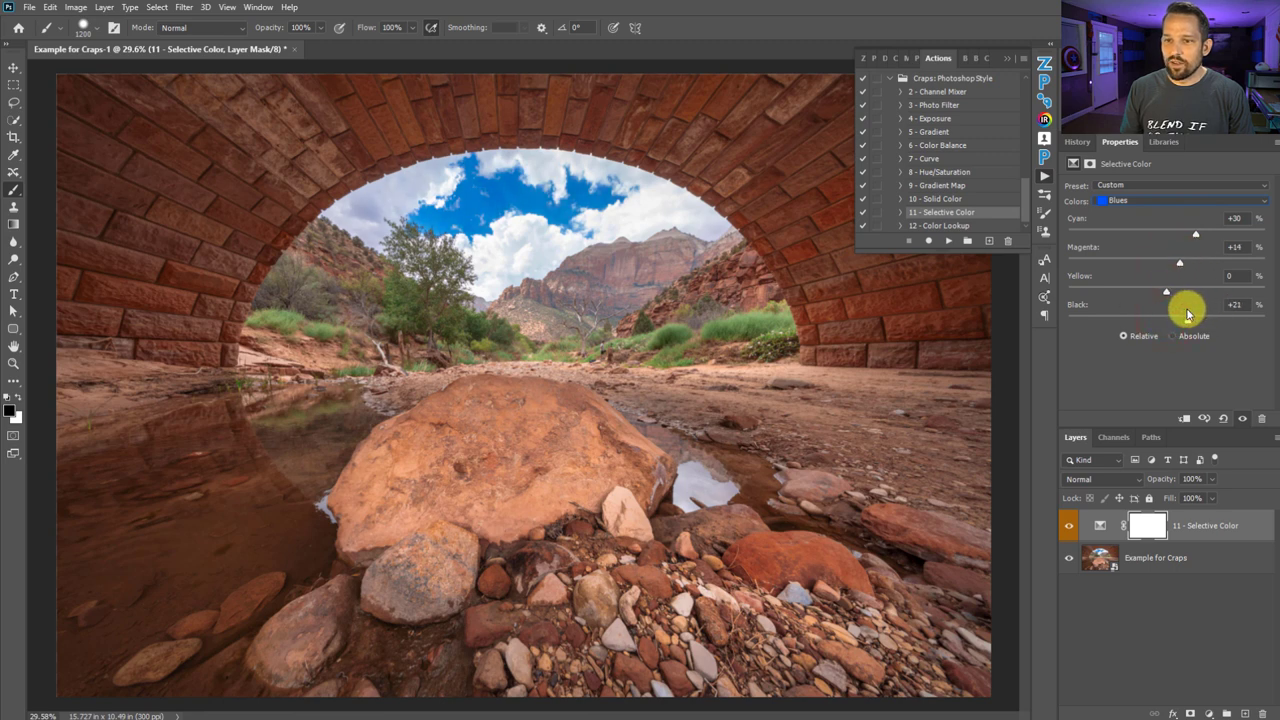
{"action": "left_click_drag", "start_coordinate": [1166, 291], "coordinate": [1145, 287]}
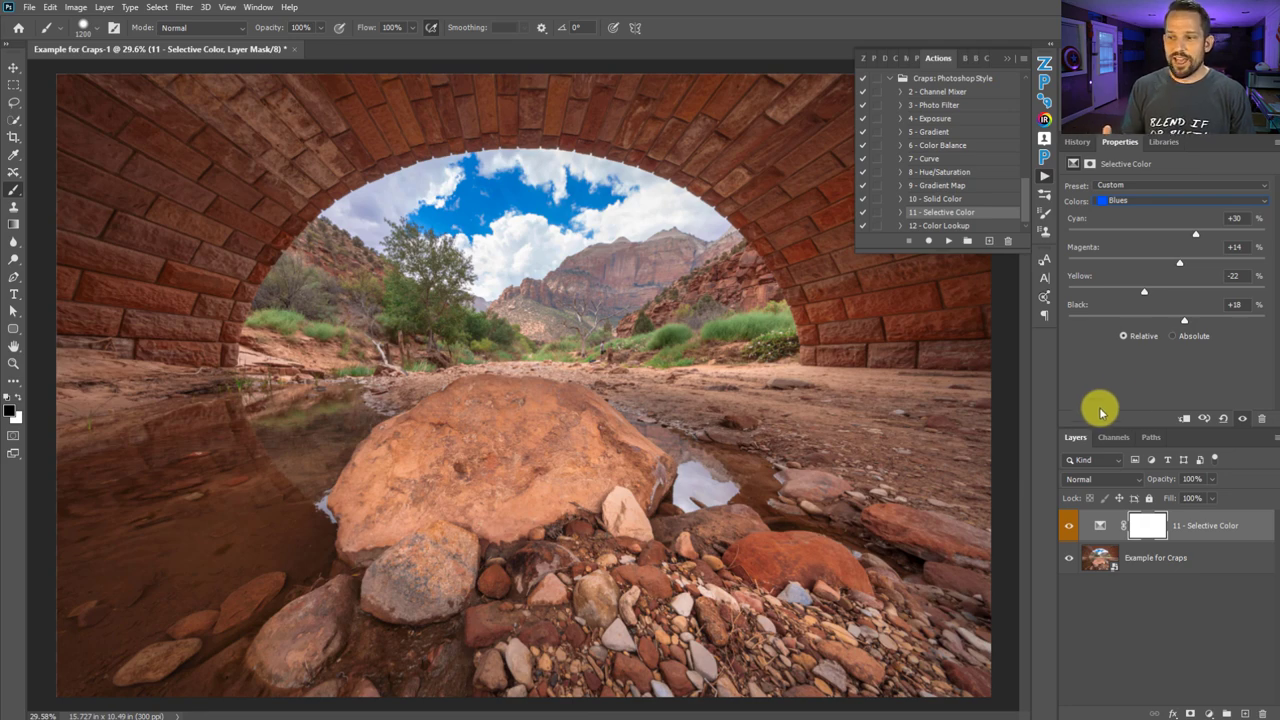
Try the Color blend mode on the Selective Color layer, compare before and after, and return it to Normal
{"action": "left_click", "coordinate": [1091, 484]}
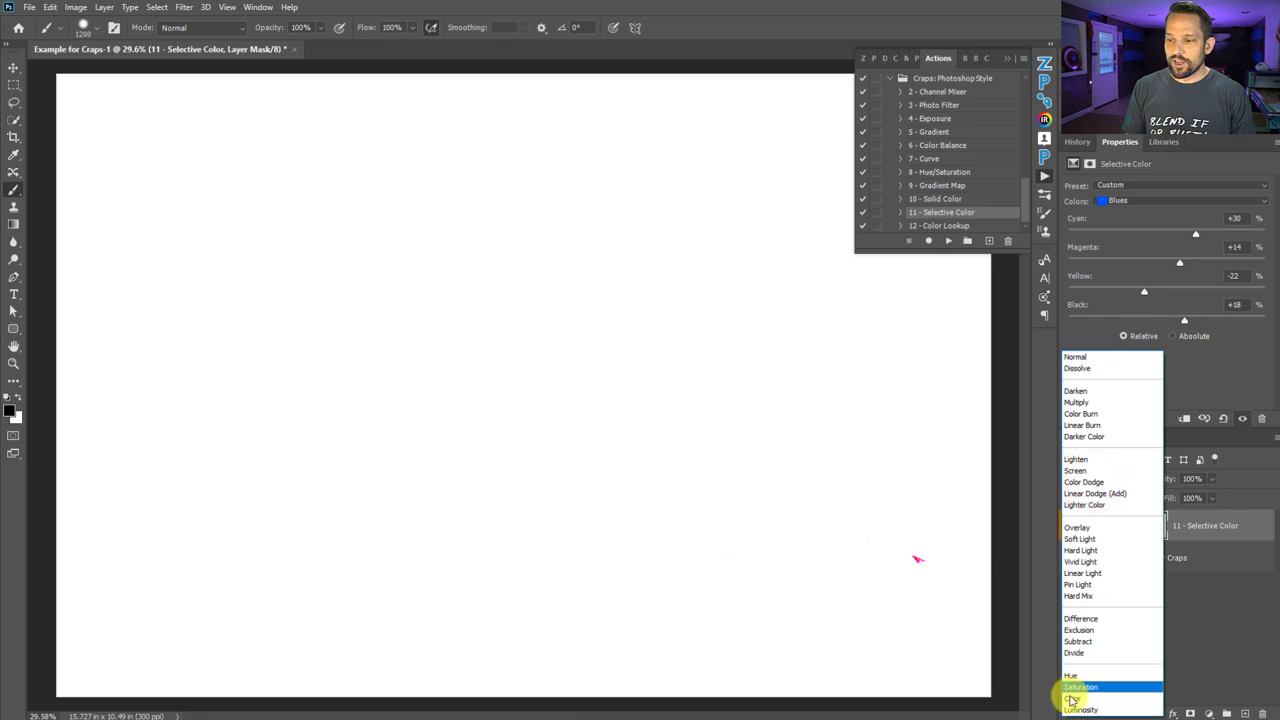
{"action": "left_click", "coordinate": [1070, 697]}
{"action": "left_click", "coordinate": [1071, 528]}
{"action": "left_click", "coordinate": [1071, 528]}
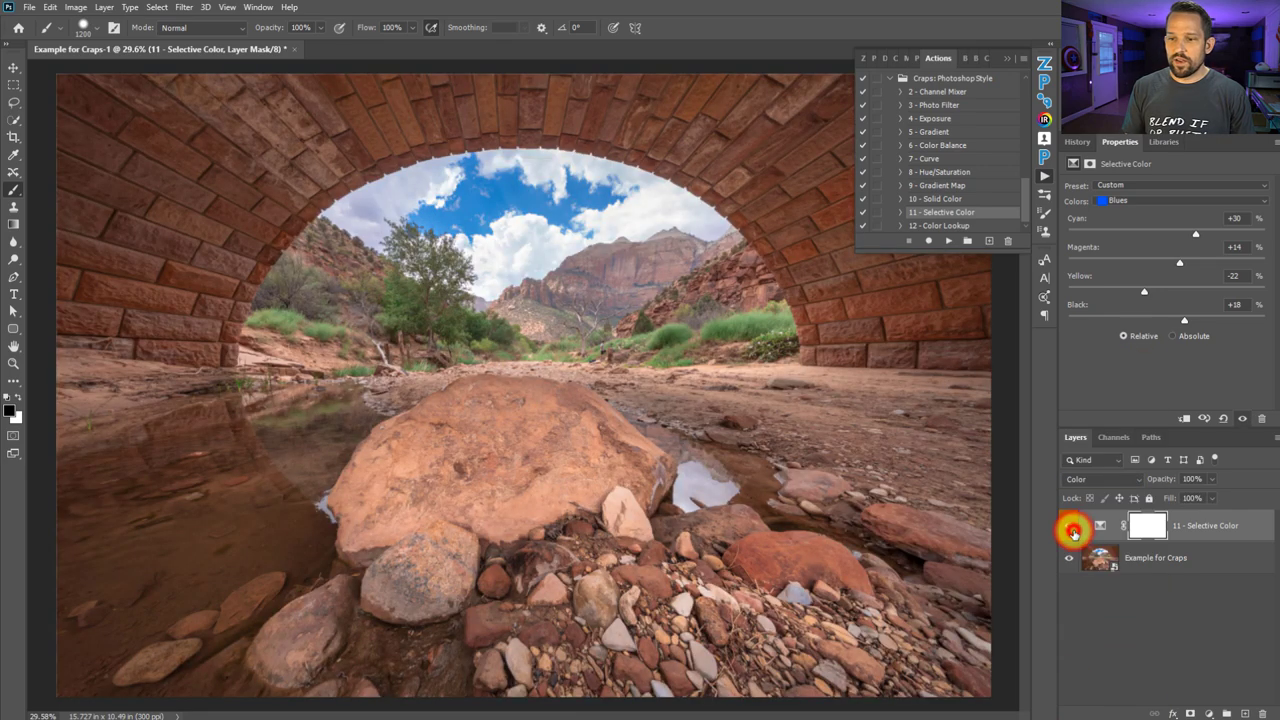
{"action": "left_click", "coordinate": [1082, 479]}
{"action": "left_click", "coordinate": [1082, 358]}
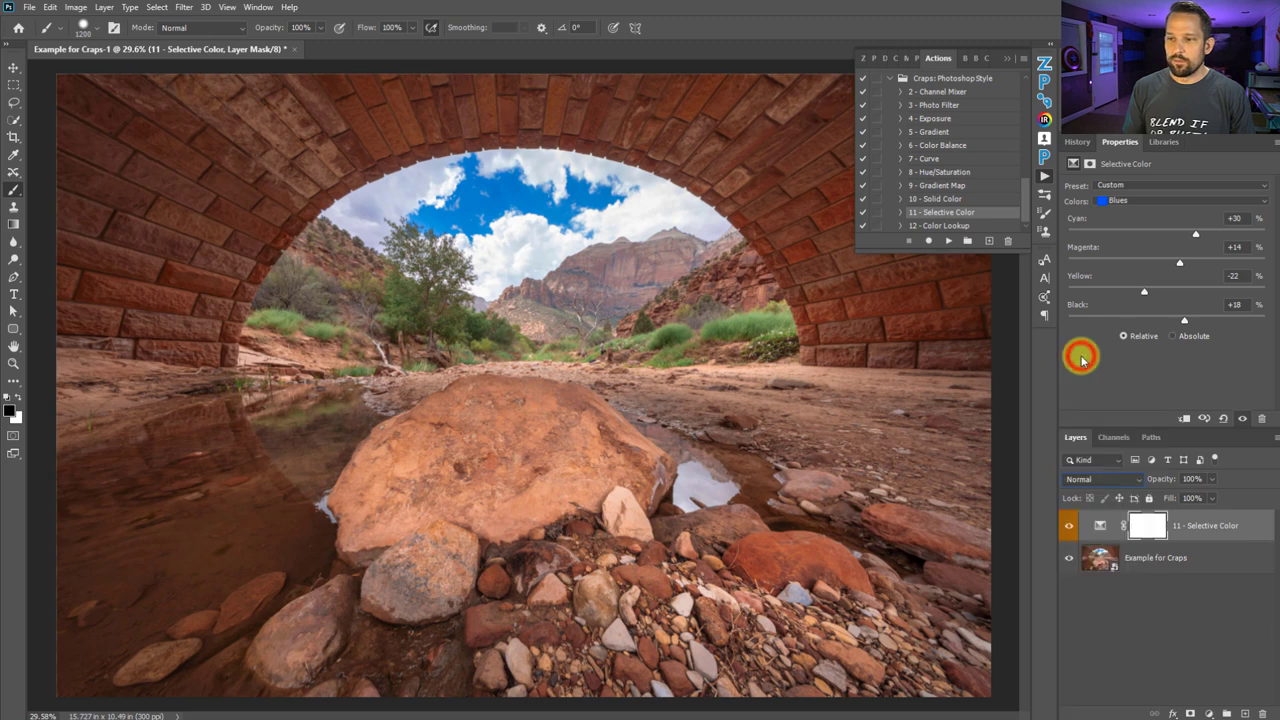
Reduce the Selective Color layer's opacity to 74% and compare the image with and without it
{"action": "left_click", "coordinate": [1213, 479]}
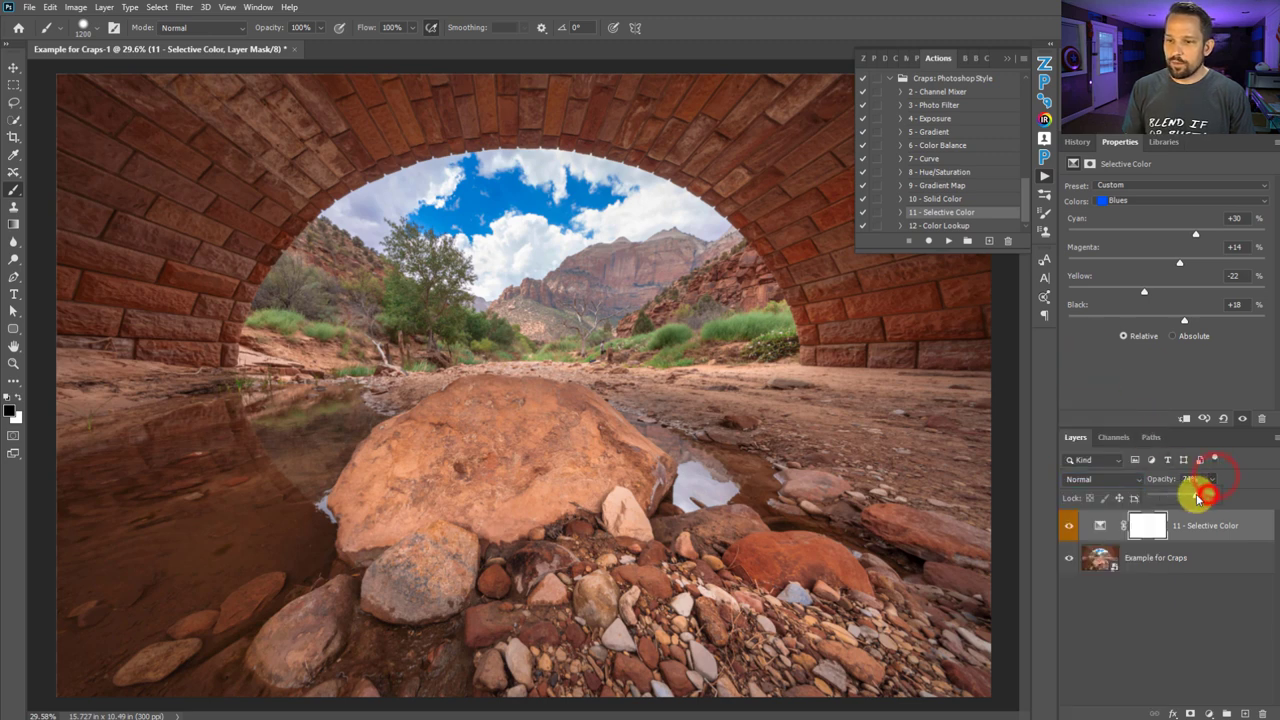
{"action": "left_click", "coordinate": [1067, 528]}
{"action": "left_click", "coordinate": [1067, 527]}
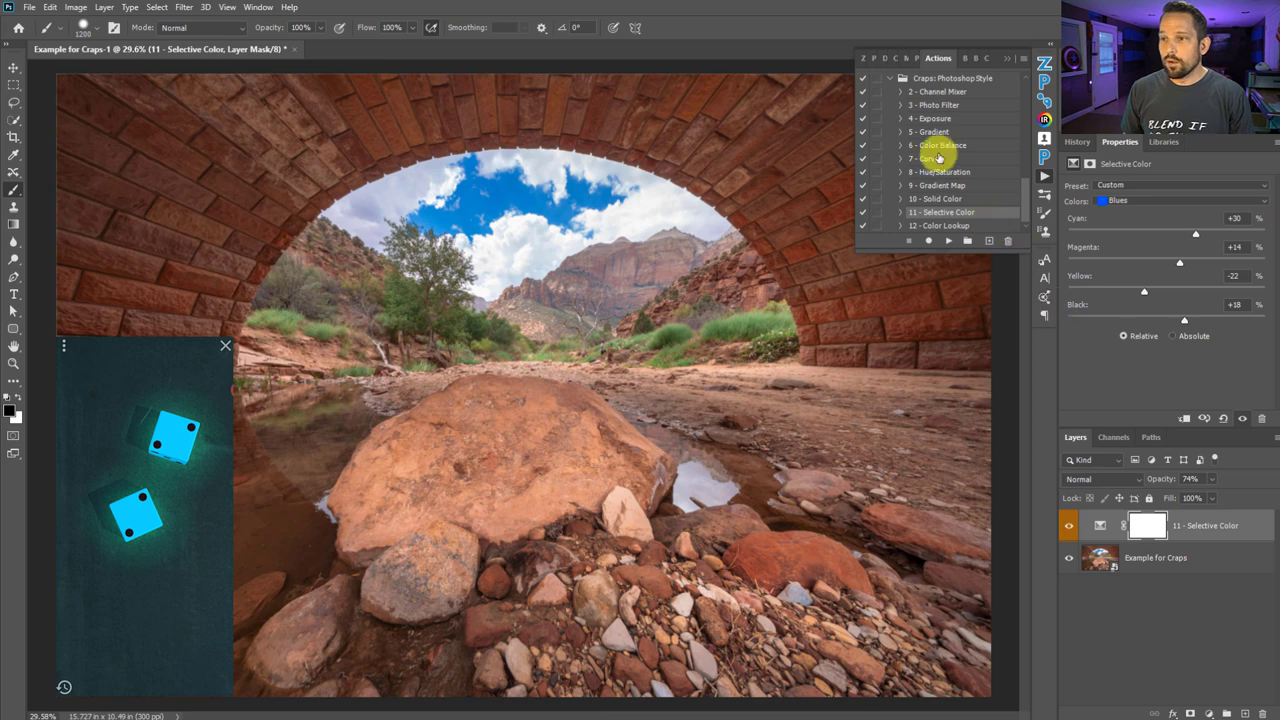
Run the 4 - Exposure action and darken the image with an Exposure of about -0.8
{"action": "left_click", "coordinate": [922, 118]}
{"action": "left_click", "coordinate": [949, 242]}
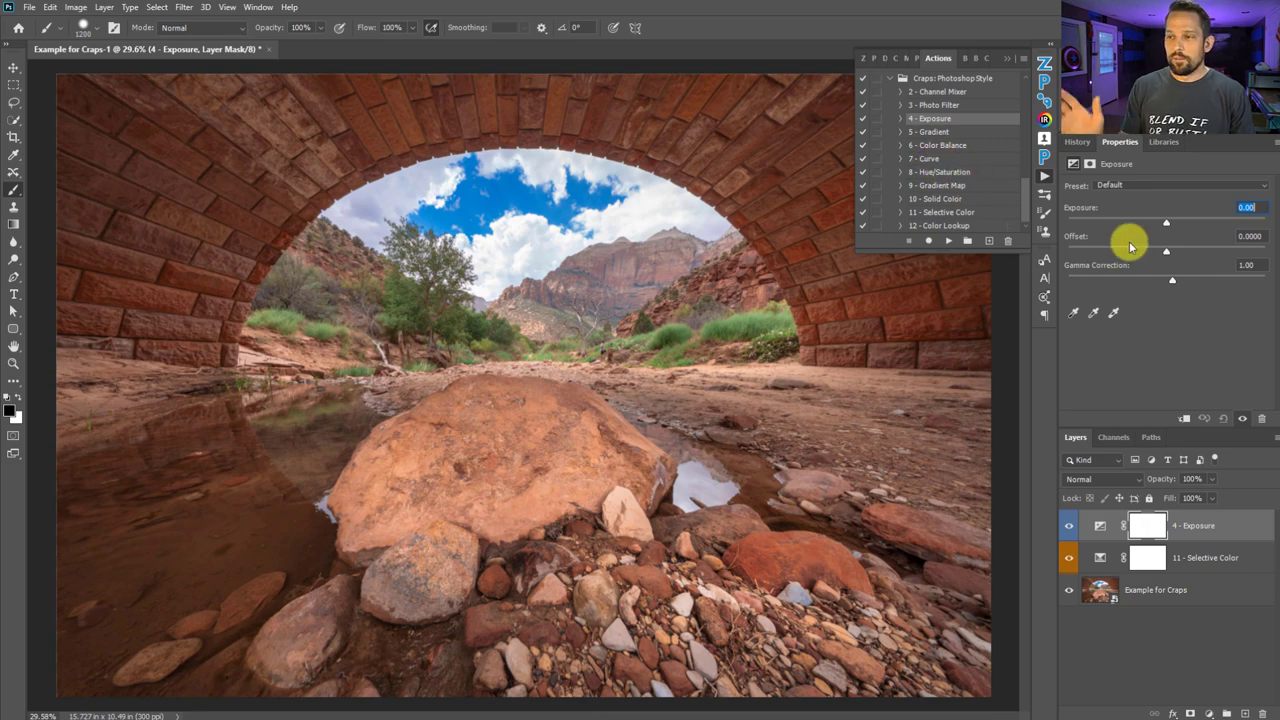
{"action": "left_click_drag", "start_coordinate": [1167, 226], "coordinate": [1157, 231]}
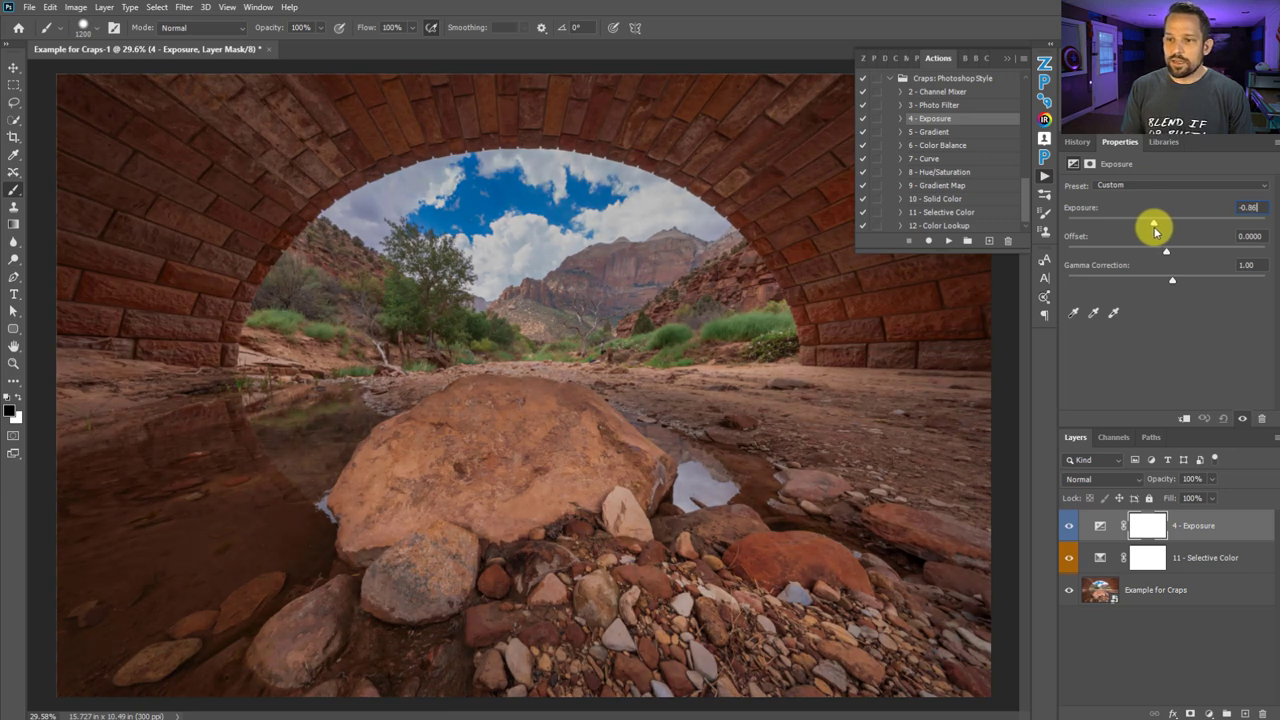
Paint black on the Exposure layer's mask with a brush enlarged to 2000, clearing the darkening from the canyon view and foreground rocks
{"action": "left_click", "coordinate": [1147, 525]}
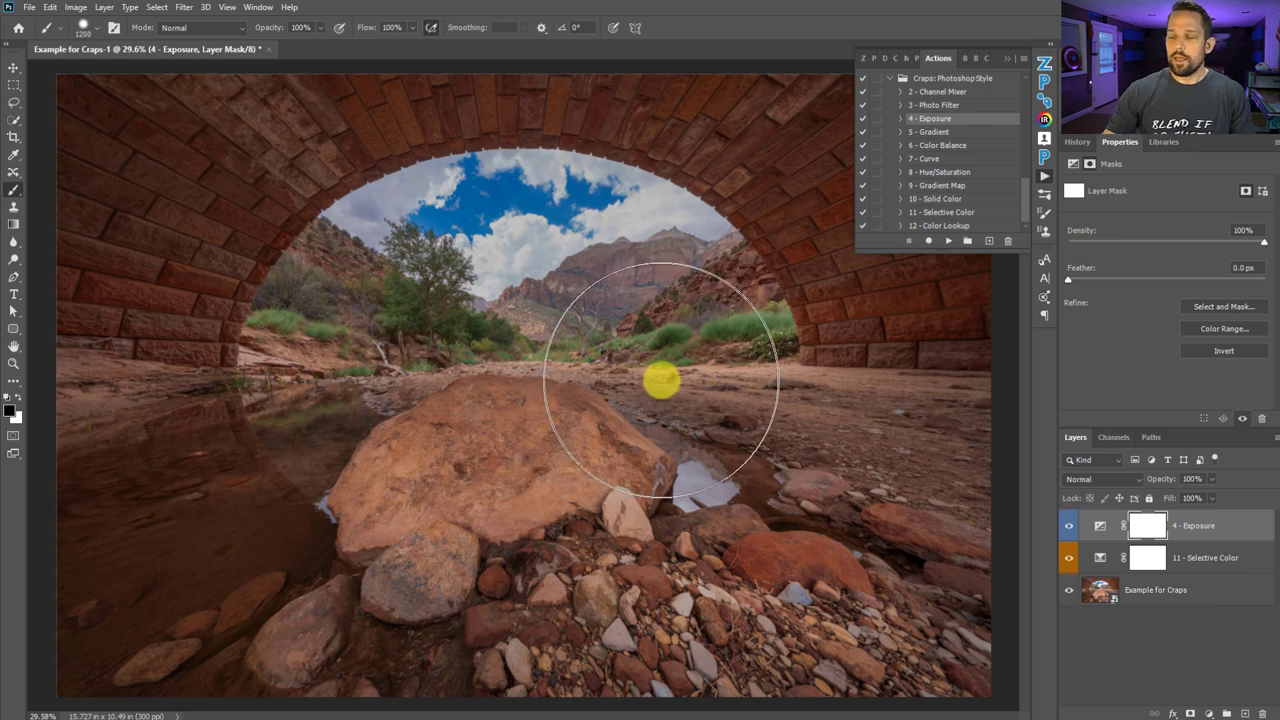
{"action": "mouse_move", "coordinate": [568, 505]}
{"action": "left_mouse_down"}
{"action": "mouse_move", "coordinate": [429, 466]}
{"action": "mouse_move", "coordinate": [558, 263]}
{"action": "mouse_move", "coordinate": [523, 331]}
{"action": "mouse_move", "coordinate": [623, 400]}
{"action": "mouse_move", "coordinate": [611, 386]}
{"action": "mouse_move", "coordinate": [663, 404]}
{"action": "mouse_move", "coordinate": [466, 266]}
{"action": "mouse_move", "coordinate": [300, 580]}
{"action": "mouse_move", "coordinate": [811, 494]}
{"action": "mouse_move", "coordinate": [745, 592]}
{"action": "mouse_move", "coordinate": [634, 571]}
{"action": "mouse_move", "coordinate": [280, 626]}
{"action": "mouse_move", "coordinate": [260, 660]}
{"action": "mouse_move", "coordinate": [860, 608]}
{"action": "mouse_move", "coordinate": [457, 557]}
{"action": "mouse_move", "coordinate": [320, 646]}
{"action": "mouse_move", "coordinate": [848, 668]}
{"action": "left_mouse_up"}
{"action": "key", "text": "bracketright"}
{"action": "key", "text": "bracketright"}
{"action": "key", "text": "bracketright"}
{"action": "key", "text": "bracketright"}
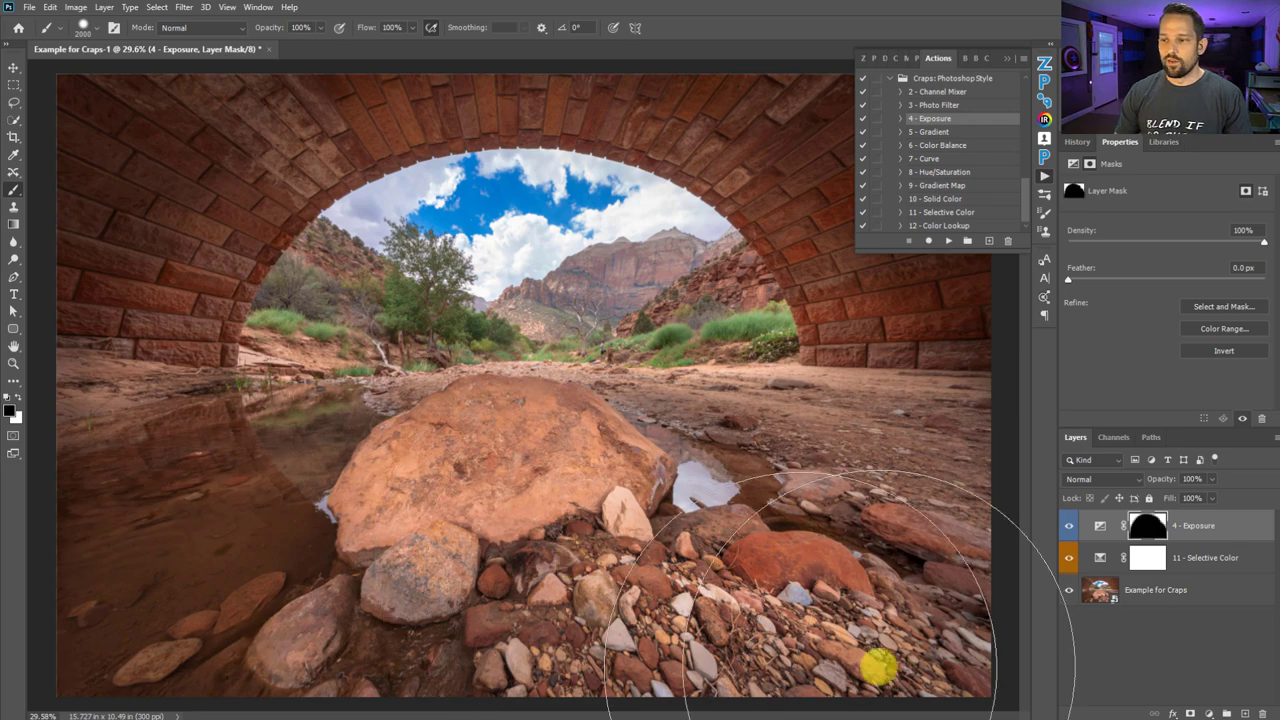
Compare the masked Exposure layer on and off, lower its opacity to 86%, and show its adjustment settings
{"action": "left_click", "coordinate": [1069, 525]}
{"action": "left_click", "coordinate": [1069, 525]}
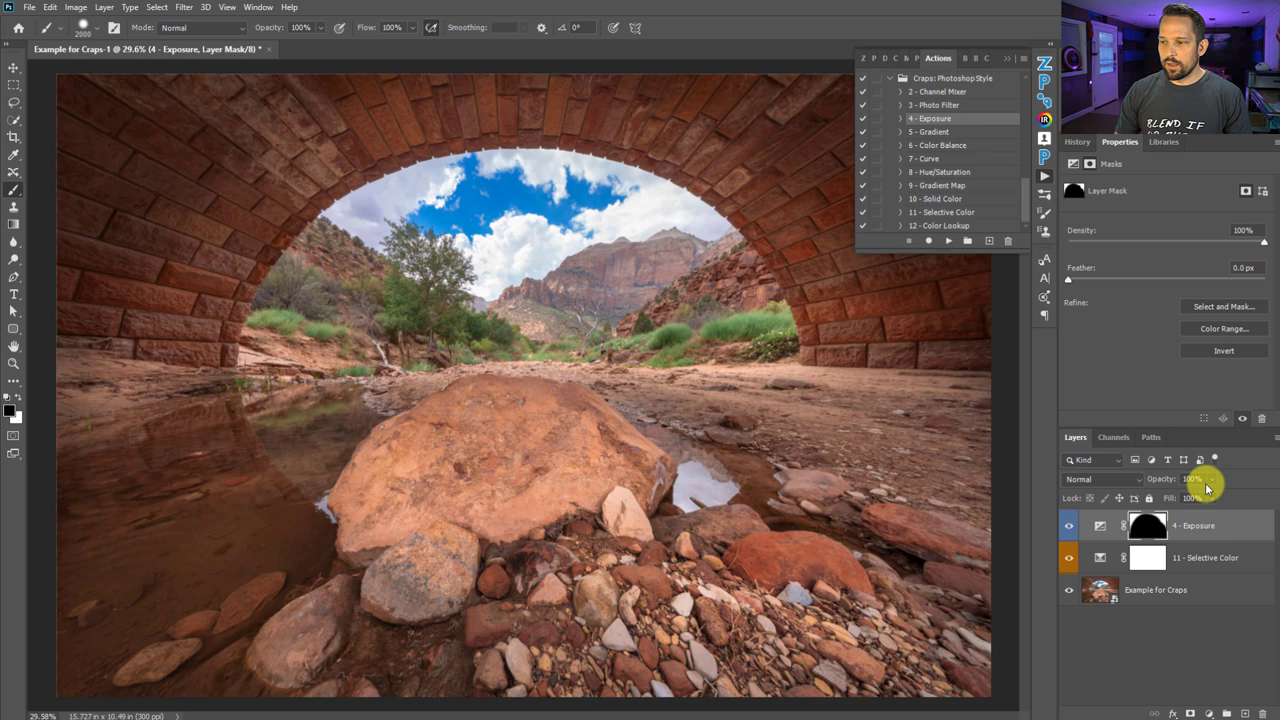
{"action": "left_click", "coordinate": [1100, 525]}
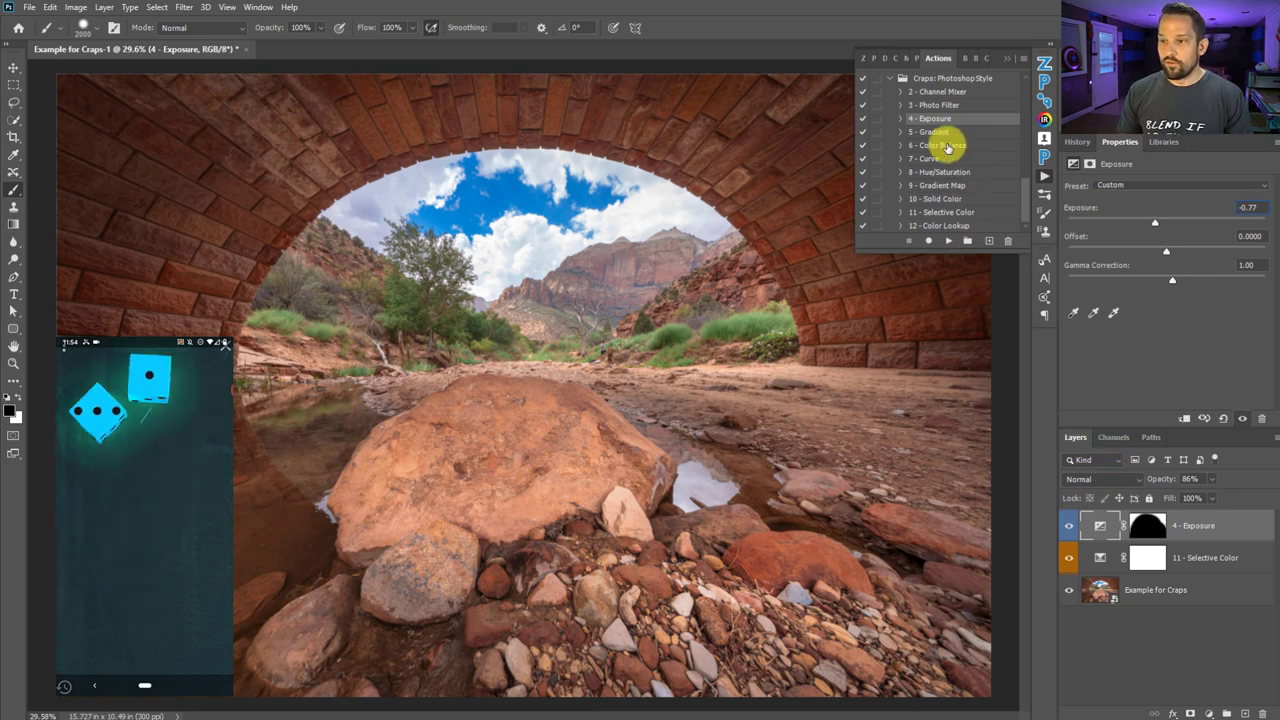
Run the 4 - Exposure action again, blend the new layer as Linear Light at 10% fill, and set its Exposure to +1.59
{"action": "left_click", "coordinate": [947, 241]}
{"action": "left_click_drag", "start_coordinate": [1168, 222], "coordinate": [1175, 221]}
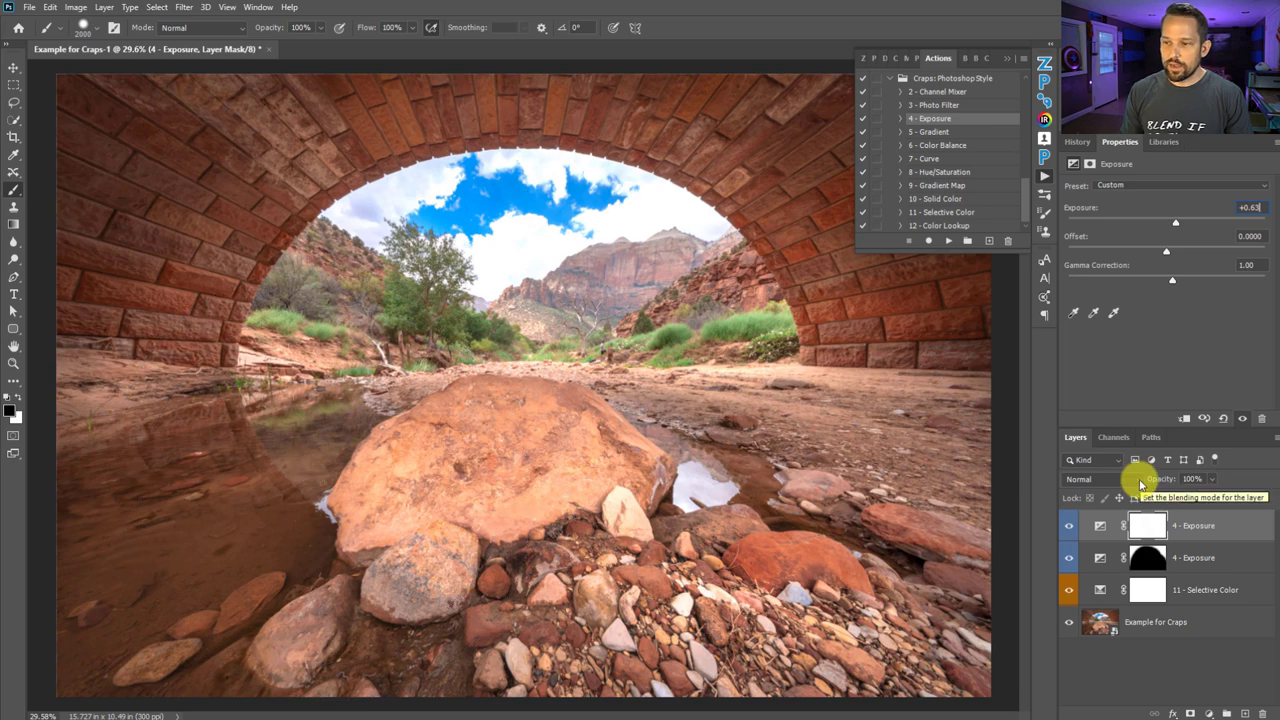
{"action": "left_click", "coordinate": [1140, 484]}
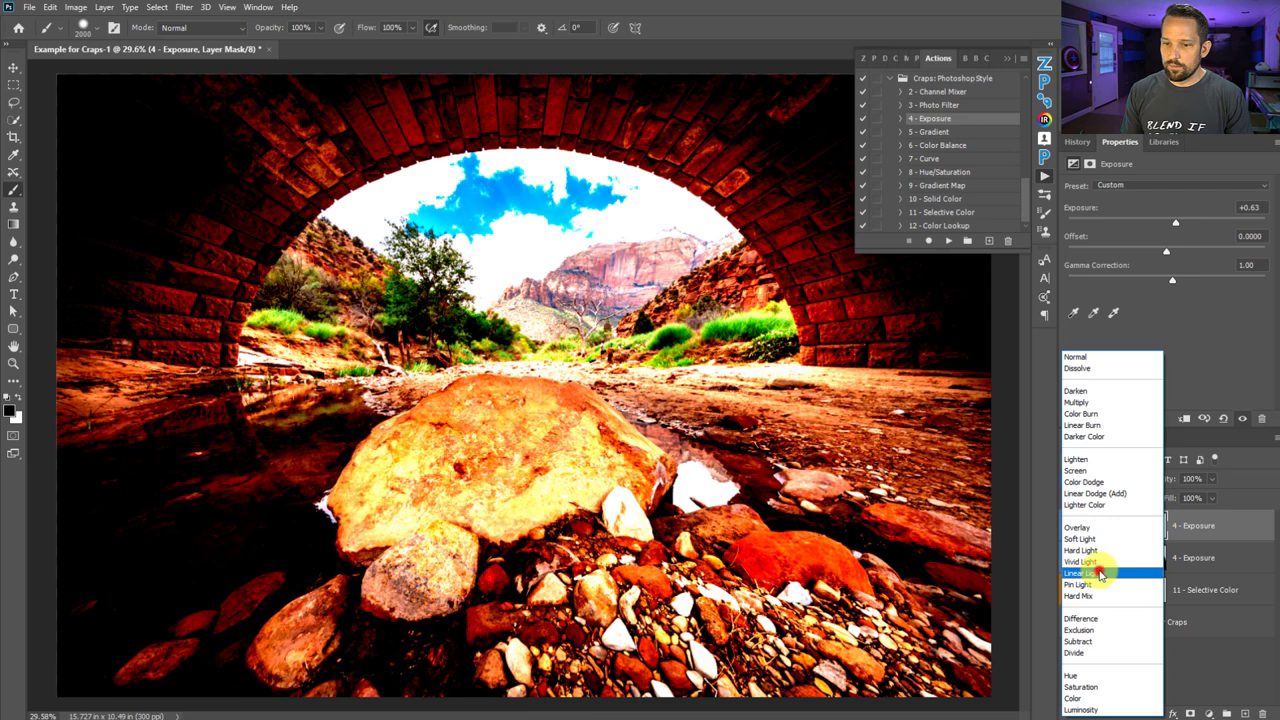
{"action": "left_click", "coordinate": [1090, 573]}
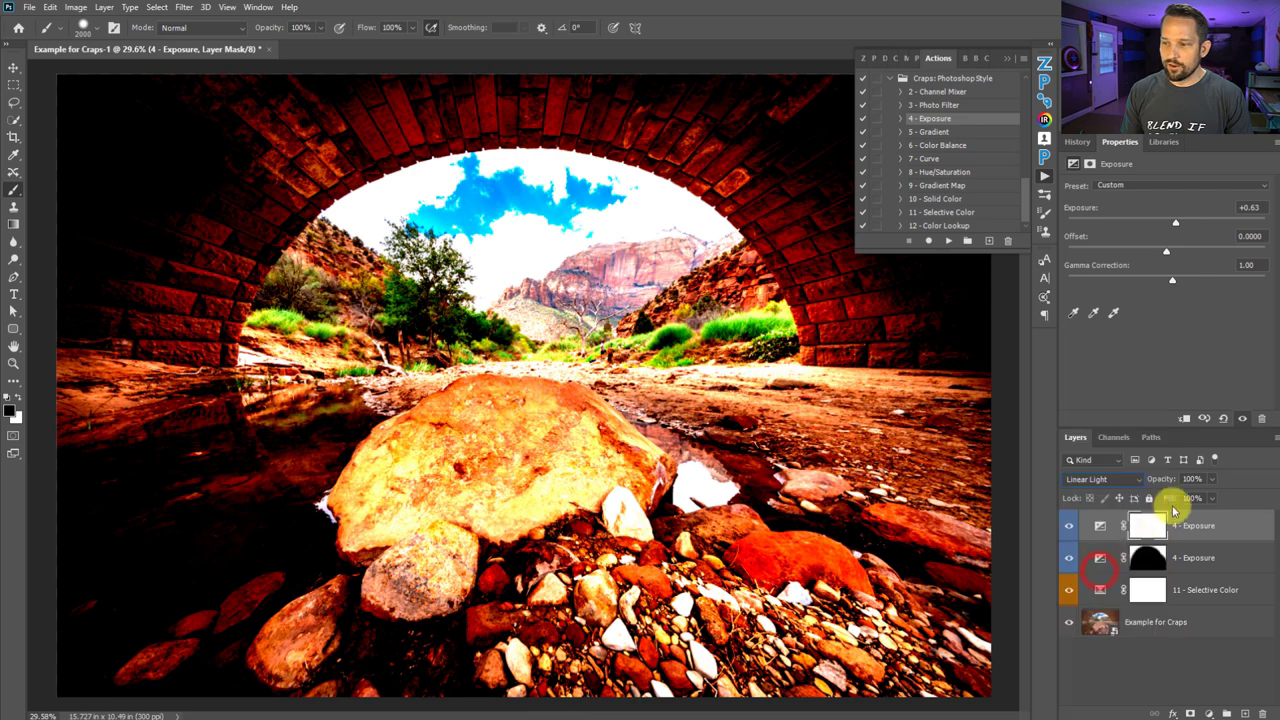
{"action": "left_click", "coordinate": [1211, 498]}
{"action": "left_click_drag", "start_coordinate": [1193, 517], "coordinate": [1161, 522]}
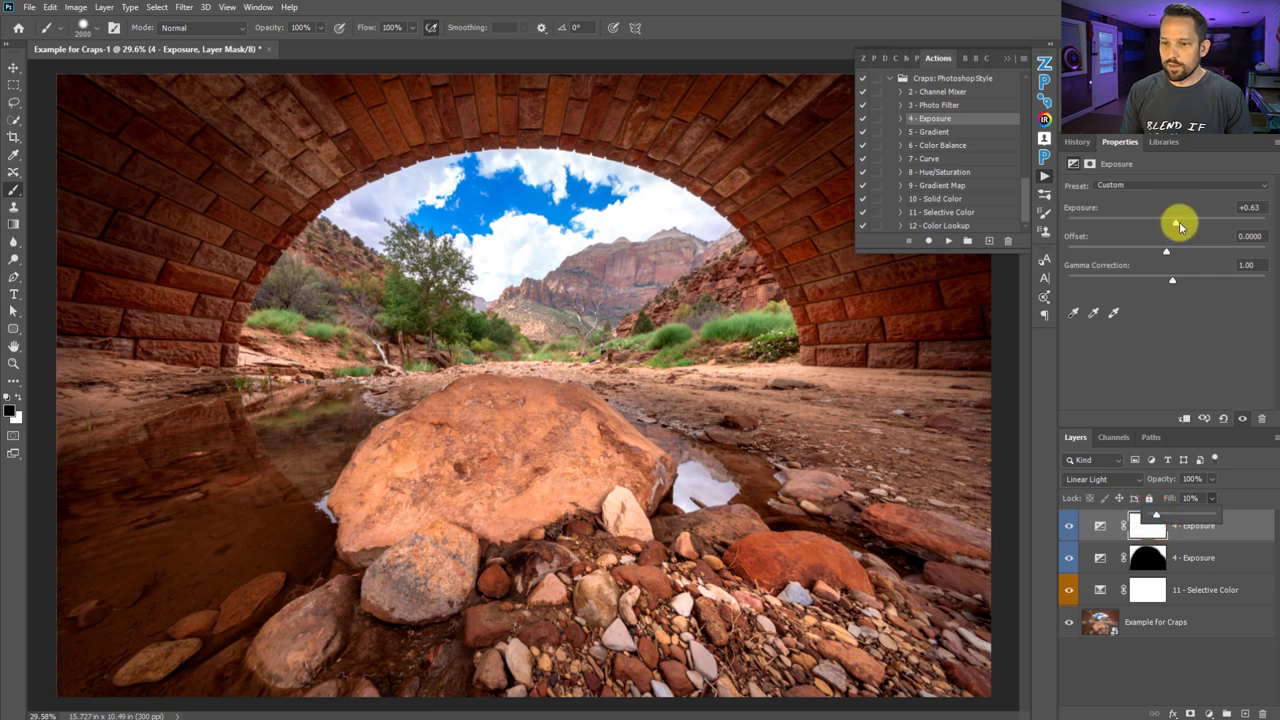
{"action": "left_click_drag", "start_coordinate": [1179, 228], "coordinate": [1192, 227]}
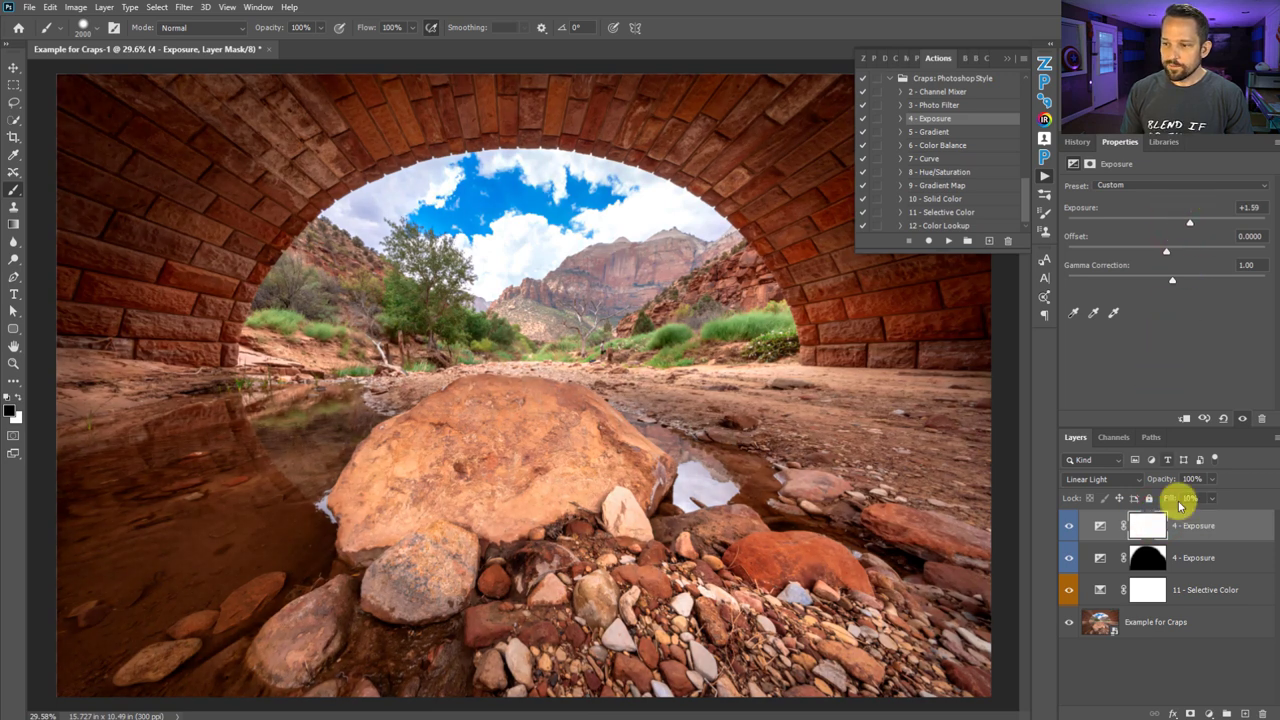
Restrict the top Exposure layer to midtones using Blend If on the underlying layer, split at 19/110 for shadows and 138/215 for highlights
{"action": "double_click", "coordinate": [1244, 533]}
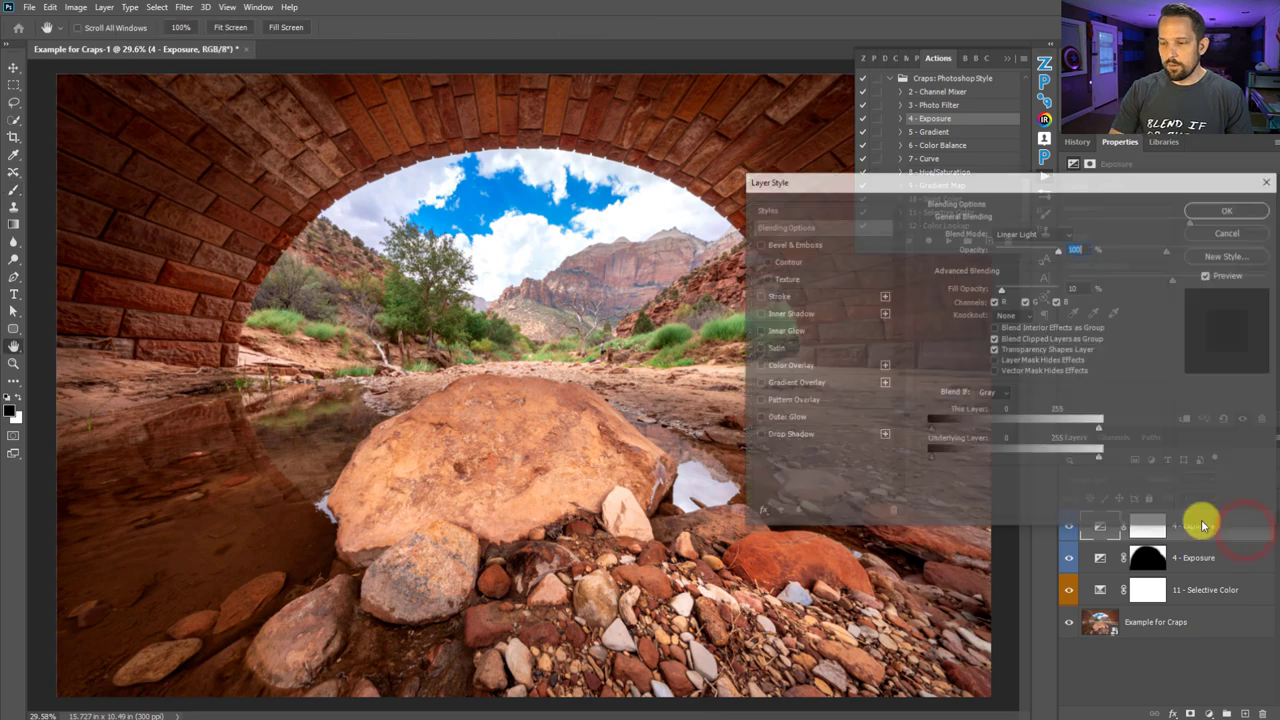
{"action": "left_click_drag", "start_coordinate": [1100, 457], "coordinate": [940, 458]}
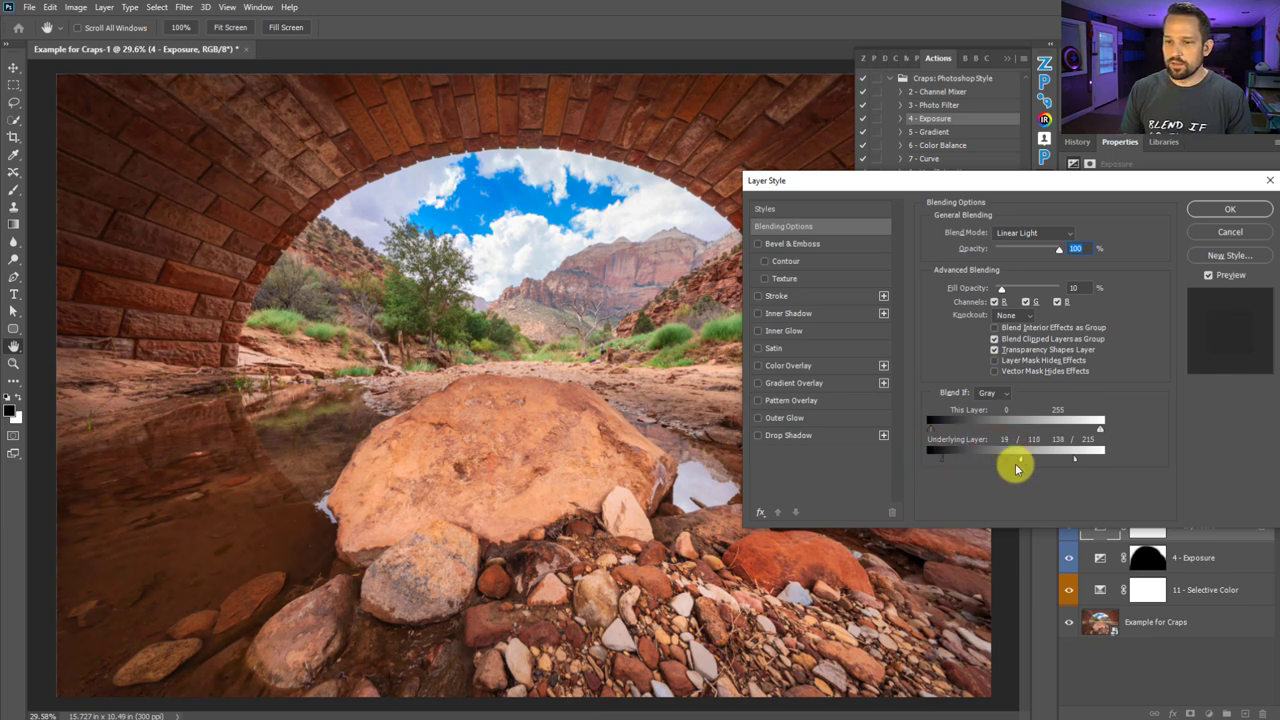
{"action": "left_click", "coordinate": [1216, 209]}
Compare the top Exposure layer on and off and lower its opacity to 47%
{"action": "left_click", "coordinate": [1068, 525]}
{"action": "left_click", "coordinate": [1068, 525]}
{"action": "left_click", "coordinate": [1068, 525]}
{"action": "left_click", "coordinate": [1068, 525]}
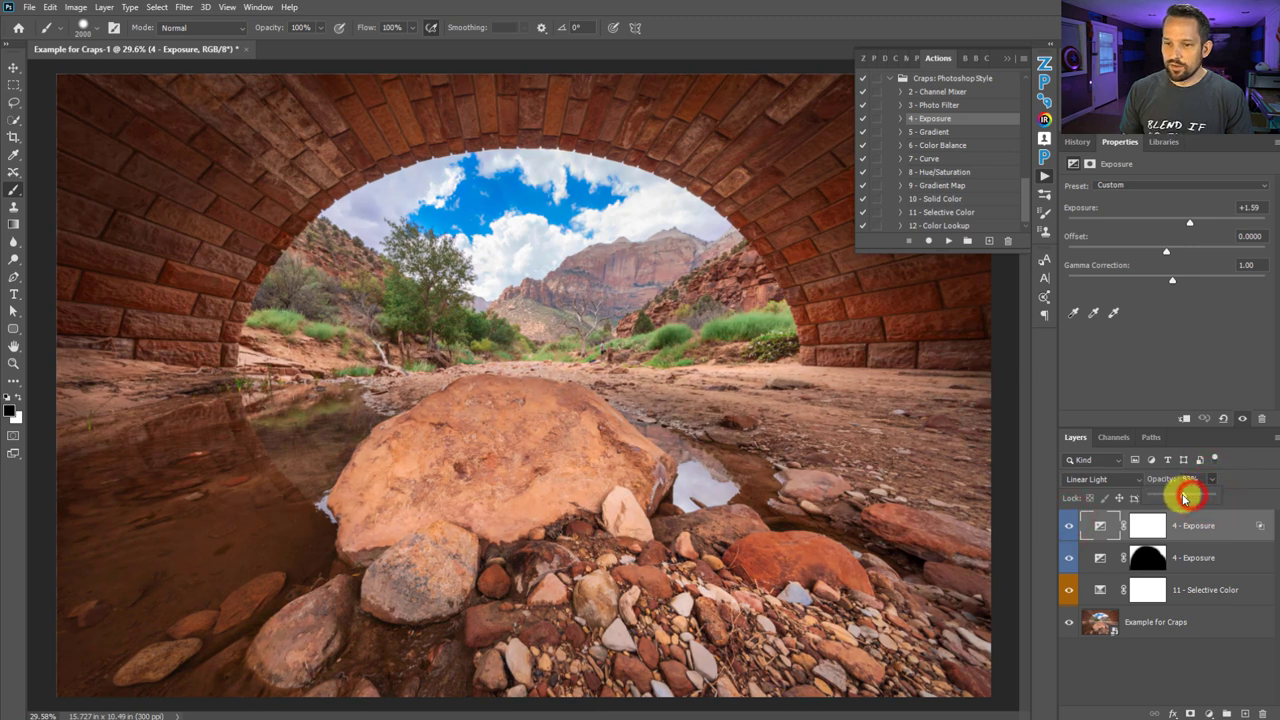
{"action": "left_click_drag", "start_coordinate": [1183, 497], "coordinate": [1171, 503]}
{"action": "left_click", "coordinate": [1068, 525]}
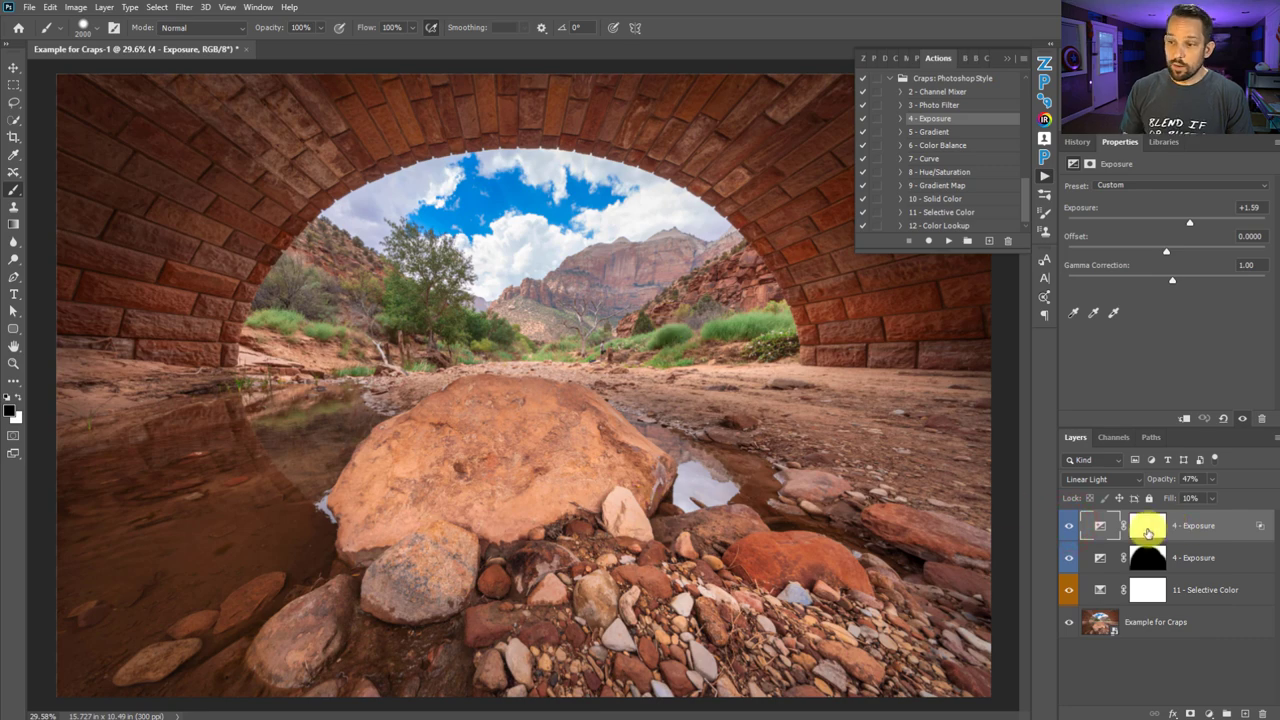
Reduce the brush to 1200 and paint black on the top Exposure layer's mask around the central boulder, checking the mask
{"action": "left_click", "coordinate": [1147, 528]}
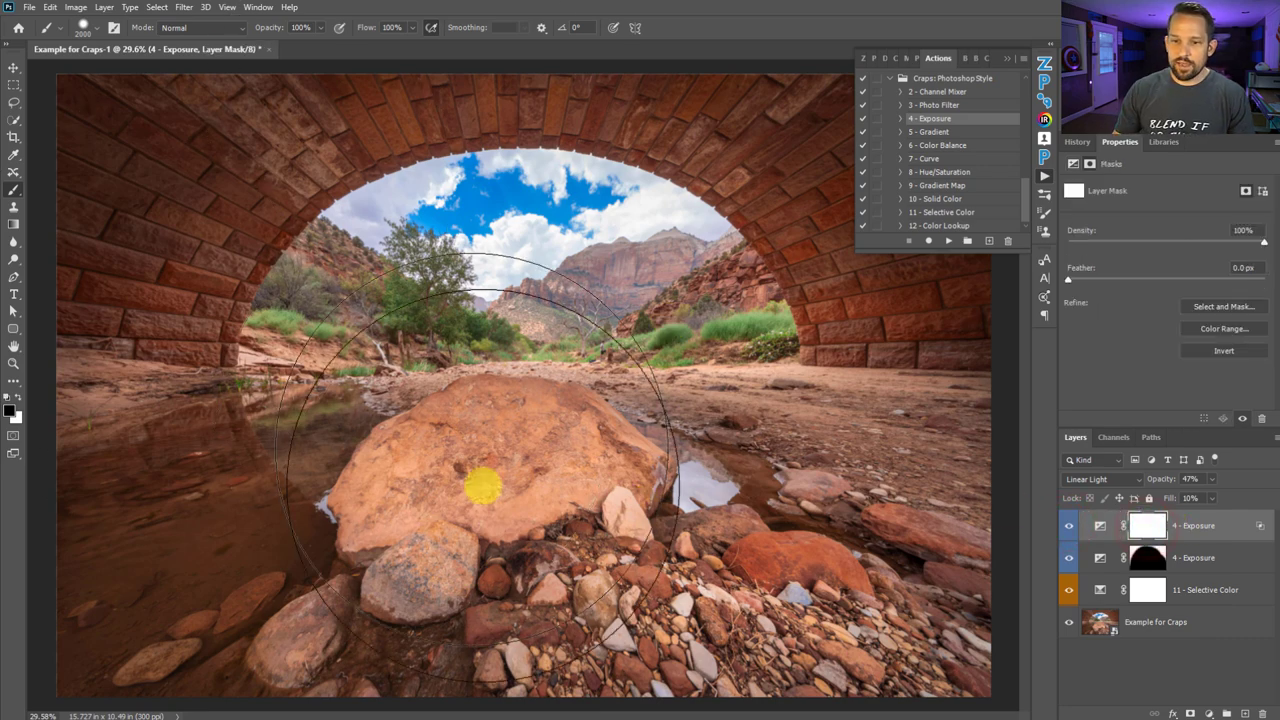
{"action": "key", "text": "bracketleft"}
{"action": "key", "text": "bracketleft"}
{"action": "key", "text": "bracketleft"}
{"action": "key", "text": "bracketleft"}
{"action": "key", "text": "bracketleft"}
{"action": "key", "text": "bracketleft"}
{"action": "key", "text": "bracketleft"}
{"action": "key", "text": "bracketleft"}
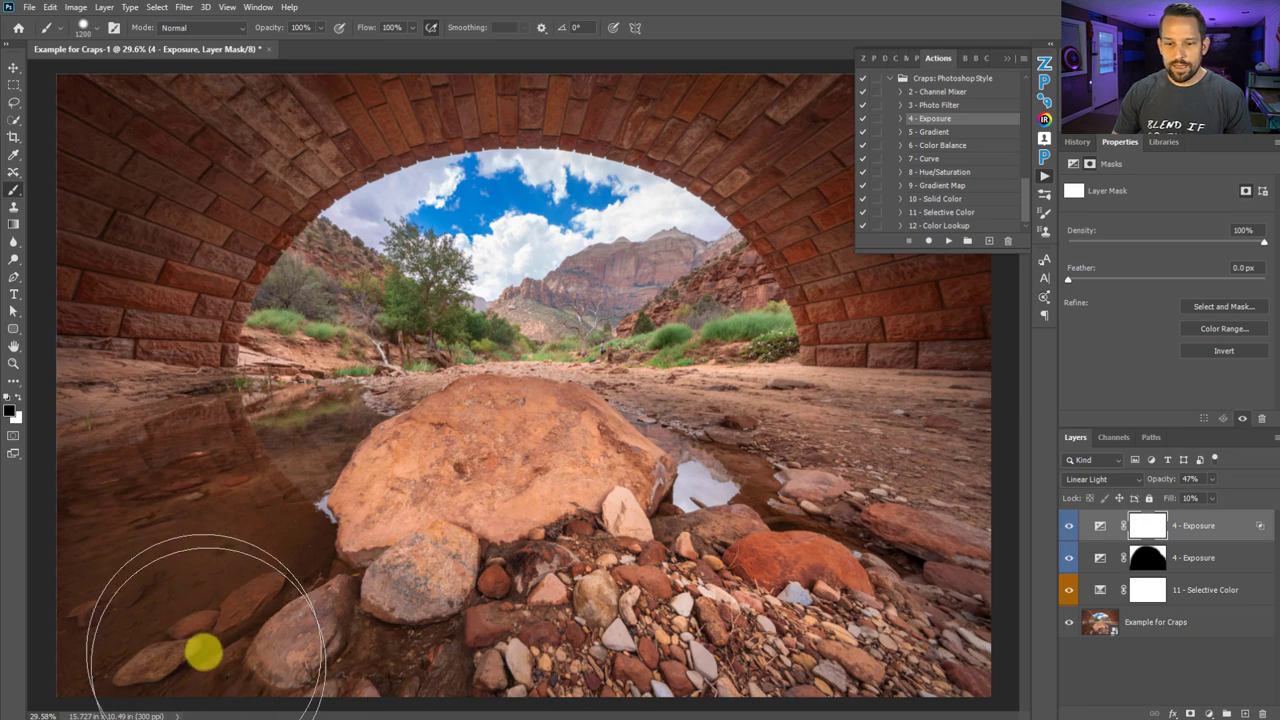
{"action": "mouse_move", "coordinate": [461, 82]}
{"action": "left_mouse_down"}
{"action": "mouse_move", "coordinate": [781, 139]}
{"action": "mouse_move", "coordinate": [971, 331]}
{"action": "mouse_move", "coordinate": [923, 667]}
{"action": "mouse_move", "coordinate": [1022, 462]}
{"action": "left_mouse_up"}
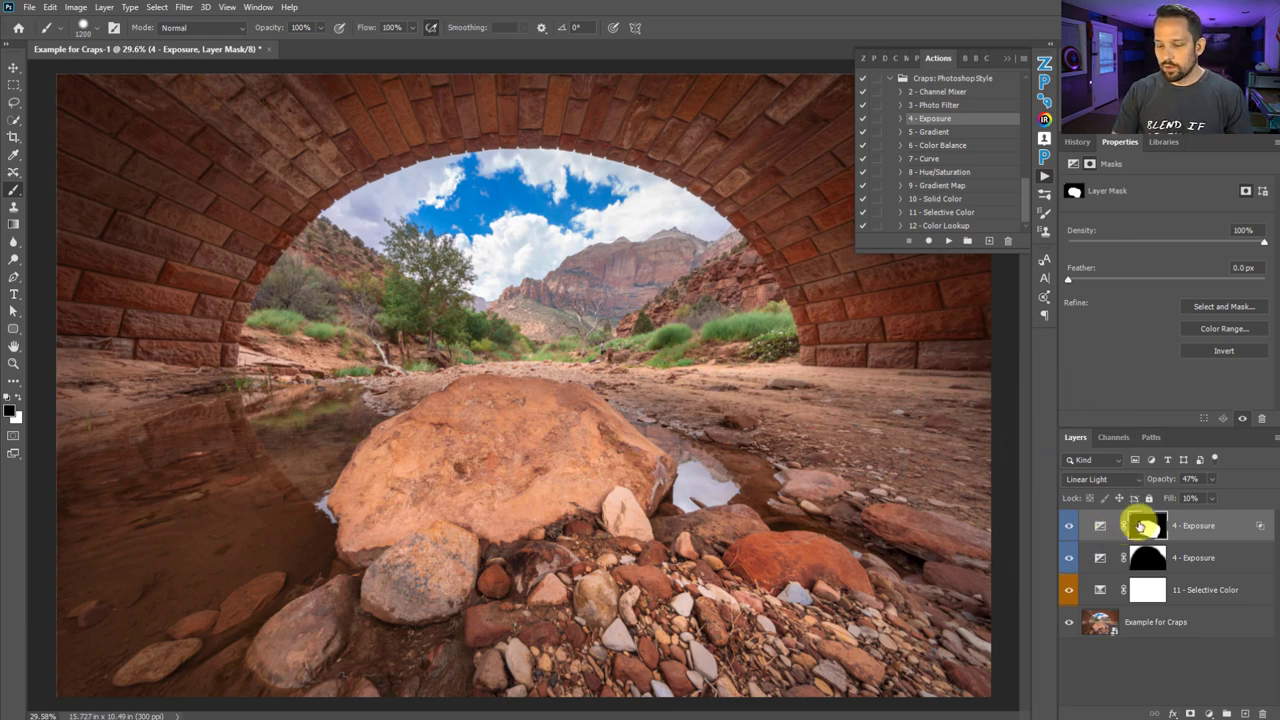
{"action": "left_click", "coordinate": [1141, 526], "text": "alt"}
{"action": "left_click", "coordinate": [1141, 526], "text": "alt"}
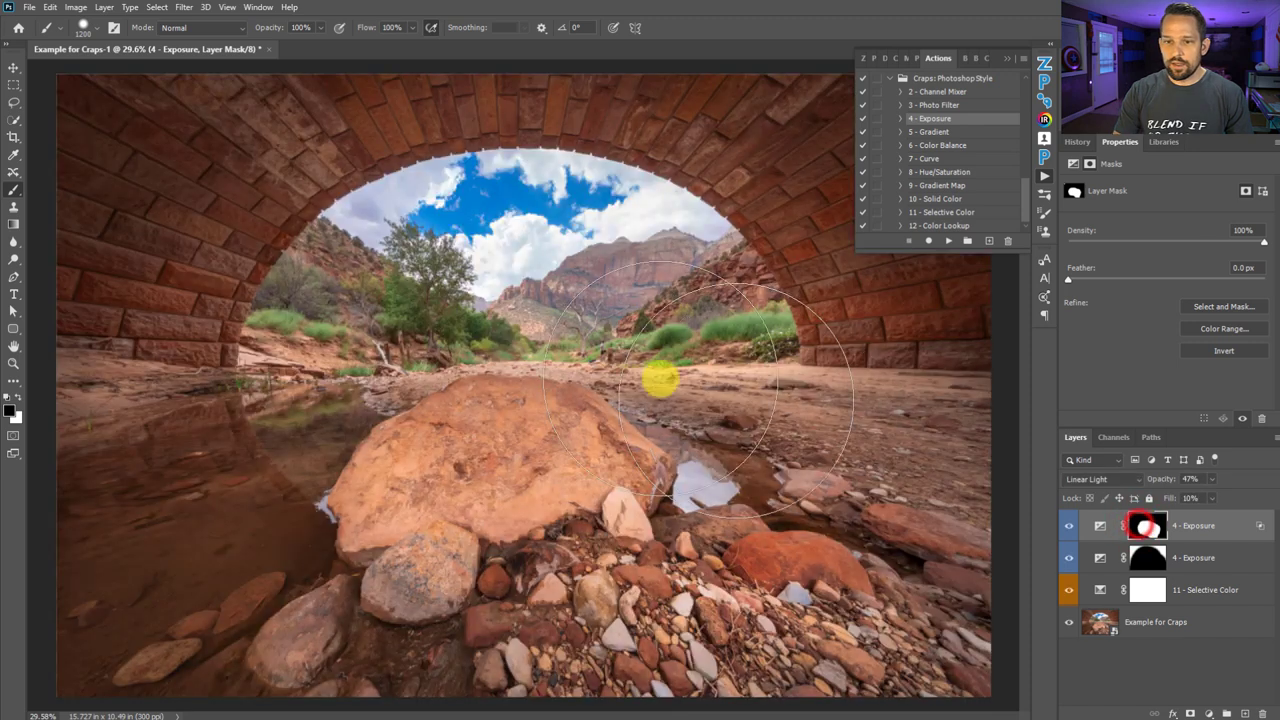
Set the brush hardness to 0% and repaint the surroundings black, leaving a soft-edged white area over the boulder in the mask
{"action": "right_click", "coordinate": [586, 363]}
{"action": "left_click_drag", "start_coordinate": [700, 365], "coordinate": [660, 370]}
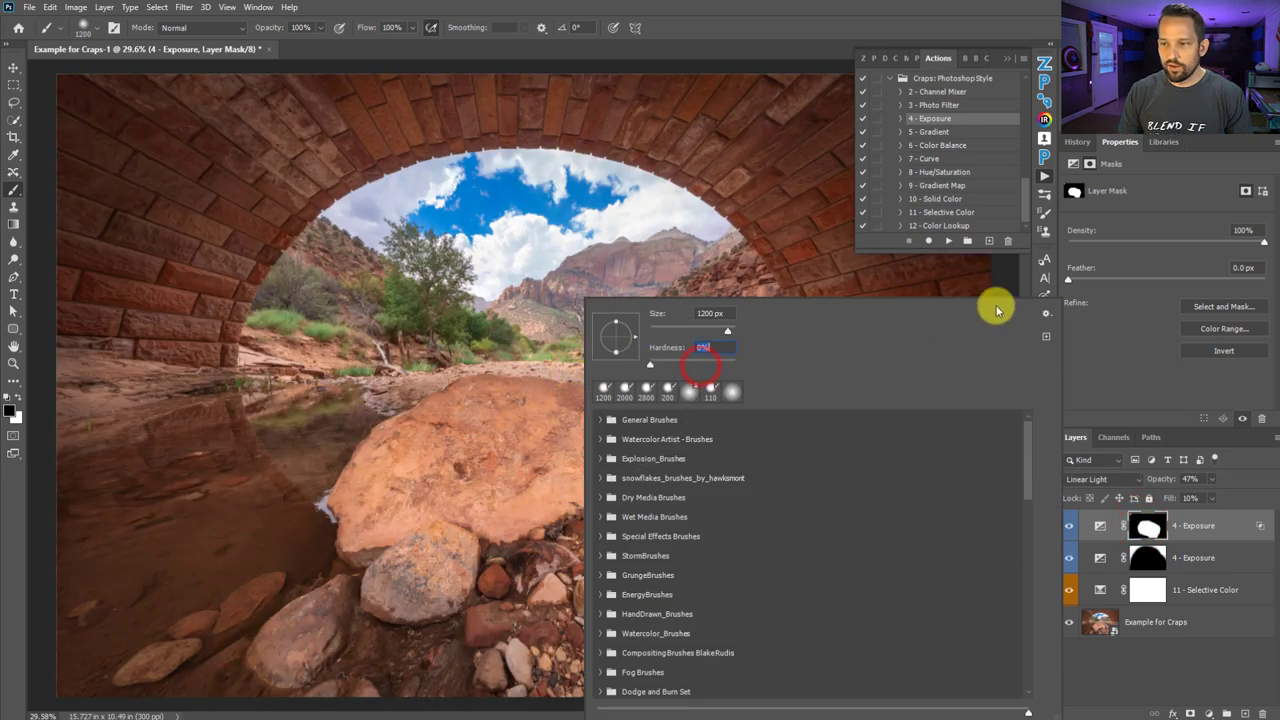
{"action": "left_click", "coordinate": [1131, 371]}
{"action": "left_click", "coordinate": [815, 318]}
{"action": "mouse_move", "coordinate": [86, 103]}
{"action": "left_mouse_down"}
{"action": "mouse_move", "coordinate": [97, 254]}
{"action": "mouse_move", "coordinate": [151, 344]}
{"action": "mouse_move", "coordinate": [91, 515]}
{"action": "mouse_move", "coordinate": [97, 600]}
{"action": "mouse_move", "coordinate": [213, 685]}
{"action": "mouse_move", "coordinate": [296, 708]}
{"action": "mouse_move", "coordinate": [762, 675]}
{"action": "mouse_move", "coordinate": [834, 586]}
{"action": "mouse_move", "coordinate": [855, 465]}
{"action": "mouse_move", "coordinate": [804, 285]}
{"action": "mouse_move", "coordinate": [653, 141]}
{"action": "mouse_move", "coordinate": [326, 98]}
{"action": "mouse_move", "coordinate": [158, 219]}
{"action": "mouse_move", "coordinate": [115, 352]}
{"action": "mouse_move", "coordinate": [310, 174]}
{"action": "mouse_move", "coordinate": [424, 153]}
{"action": "mouse_move", "coordinate": [568, 150]}
{"action": "mouse_move", "coordinate": [776, 455]}
{"action": "mouse_move", "coordinate": [679, 614]}
{"action": "mouse_move", "coordinate": [489, 674]}
{"action": "mouse_move", "coordinate": [311, 648]}
{"action": "mouse_move", "coordinate": [179, 426]}
{"action": "mouse_move", "coordinate": [301, 206]}
{"action": "mouse_move", "coordinate": [362, 226]}
{"action": "mouse_move", "coordinate": [863, 581]}
{"action": "mouse_move", "coordinate": [838, 594]}
{"action": "mouse_move", "coordinate": [889, 625]}
{"action": "mouse_move", "coordinate": [967, 609]}
{"action": "left_mouse_up"}
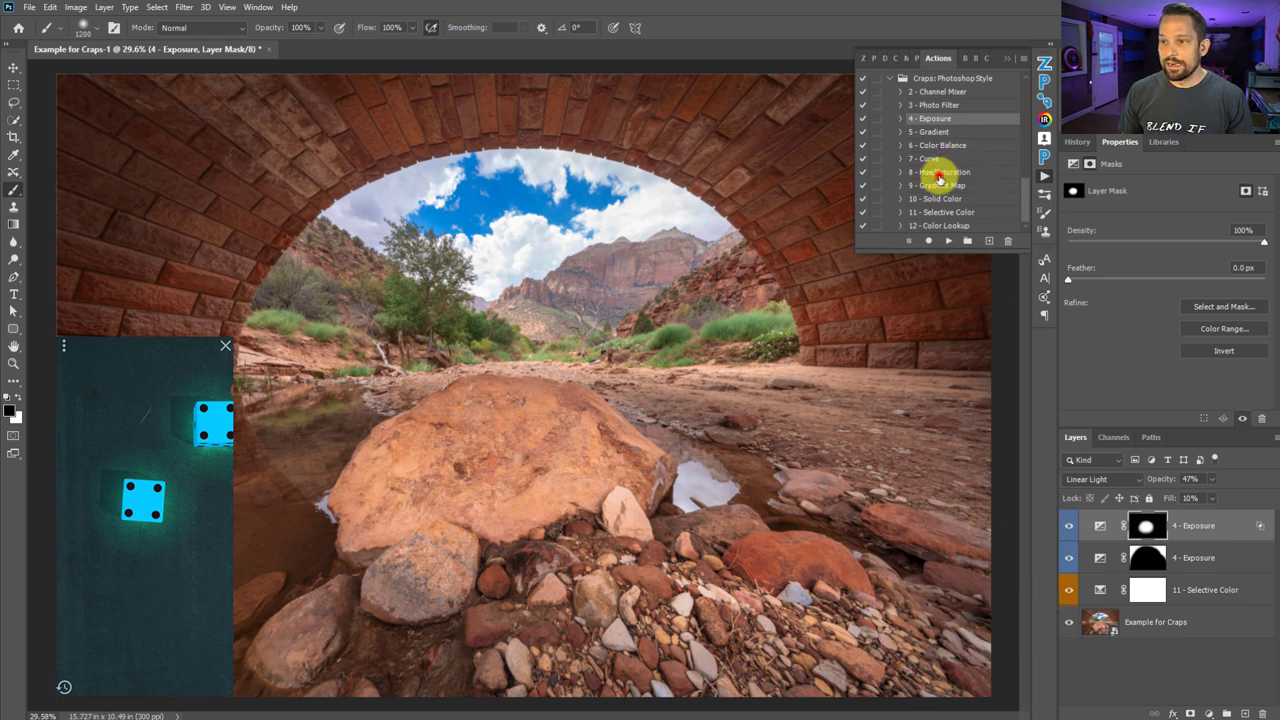
Run the 8 - Hue/Saturation action, sample the arch bricks, and set the Reds to Saturation +17 and Lightness -20
{"action": "left_click", "coordinate": [940, 175]}
{"action": "left_click", "coordinate": [951, 243]}
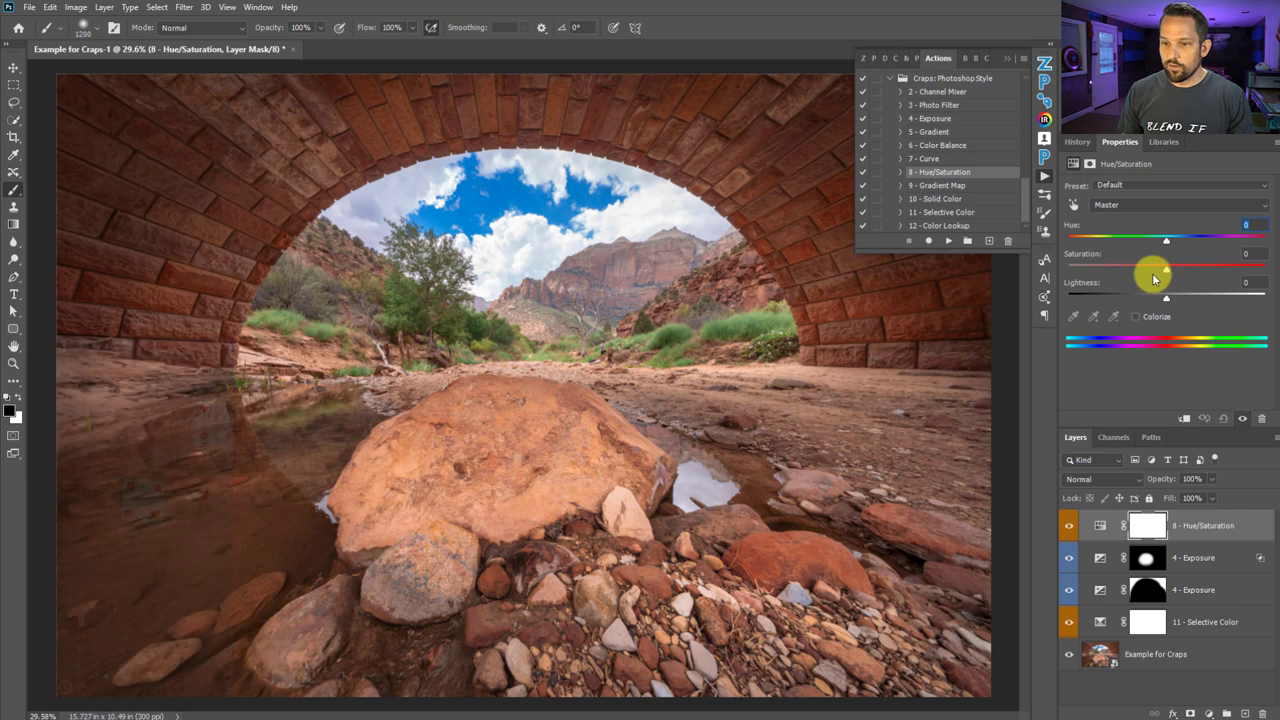
{"action": "left_click", "coordinate": [1075, 206]}
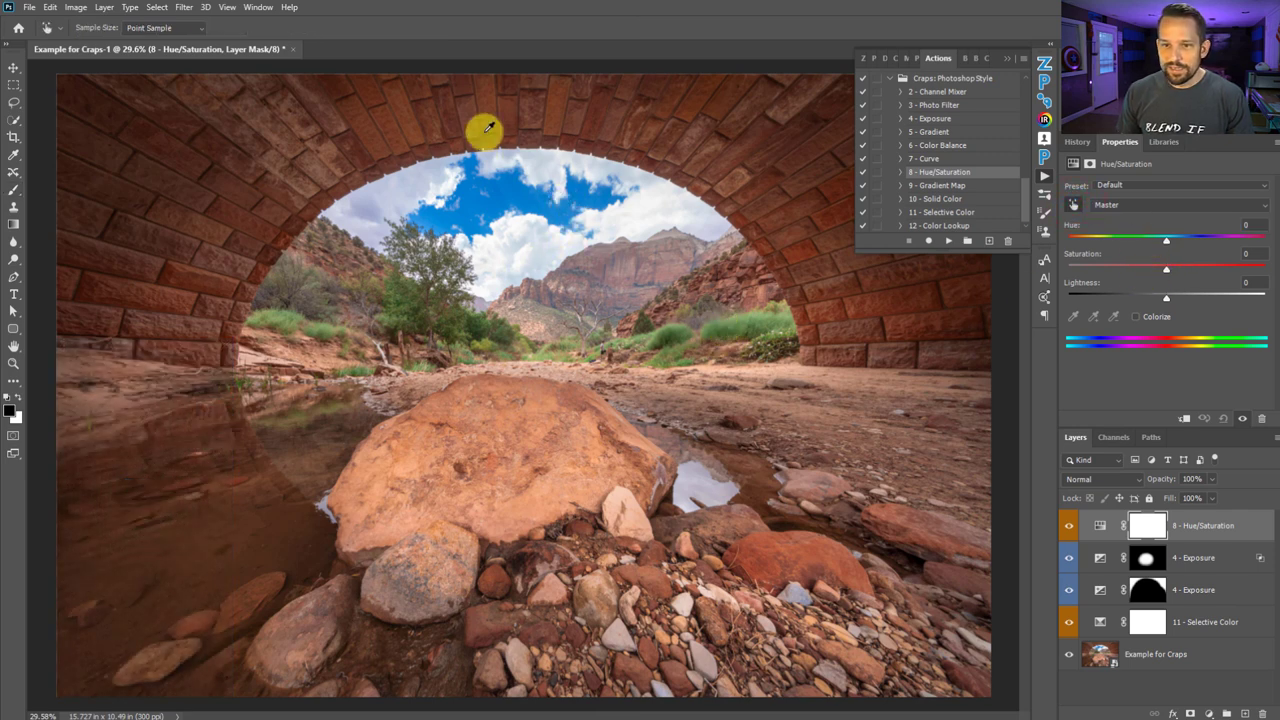
{"action": "left_click", "coordinate": [485, 100]}
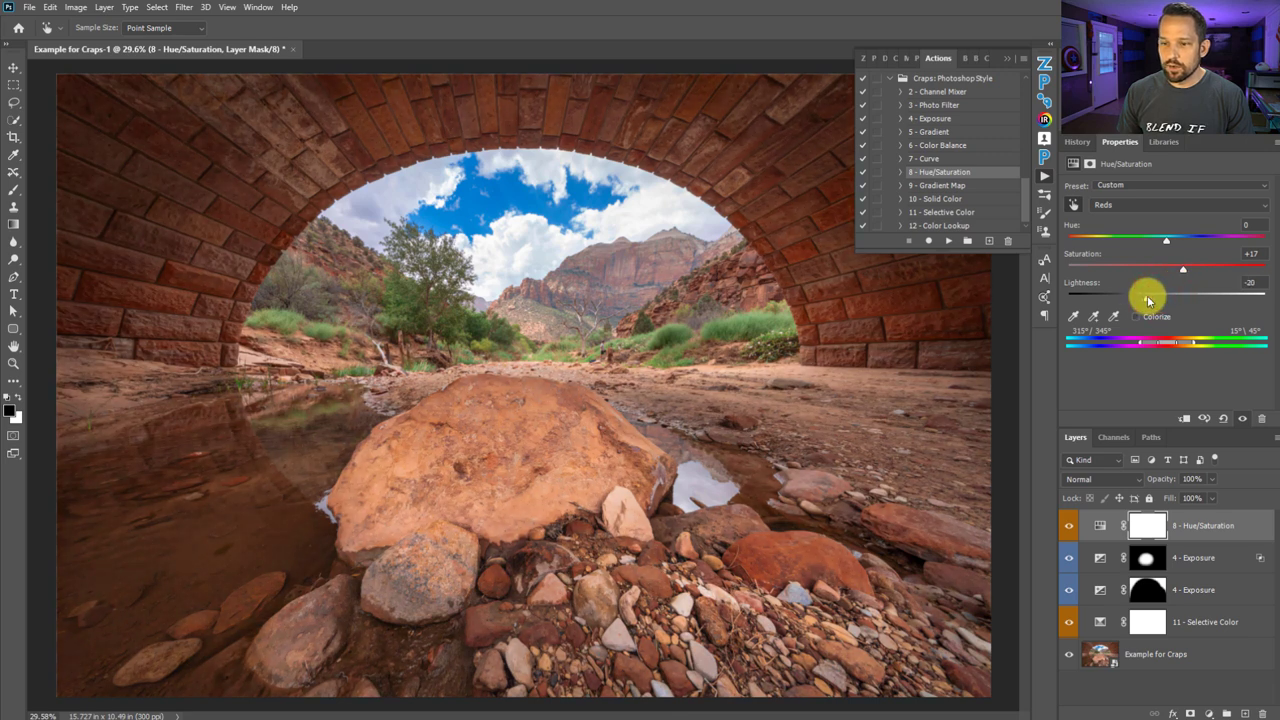
{"action": "left_click", "coordinate": [1067, 525]}
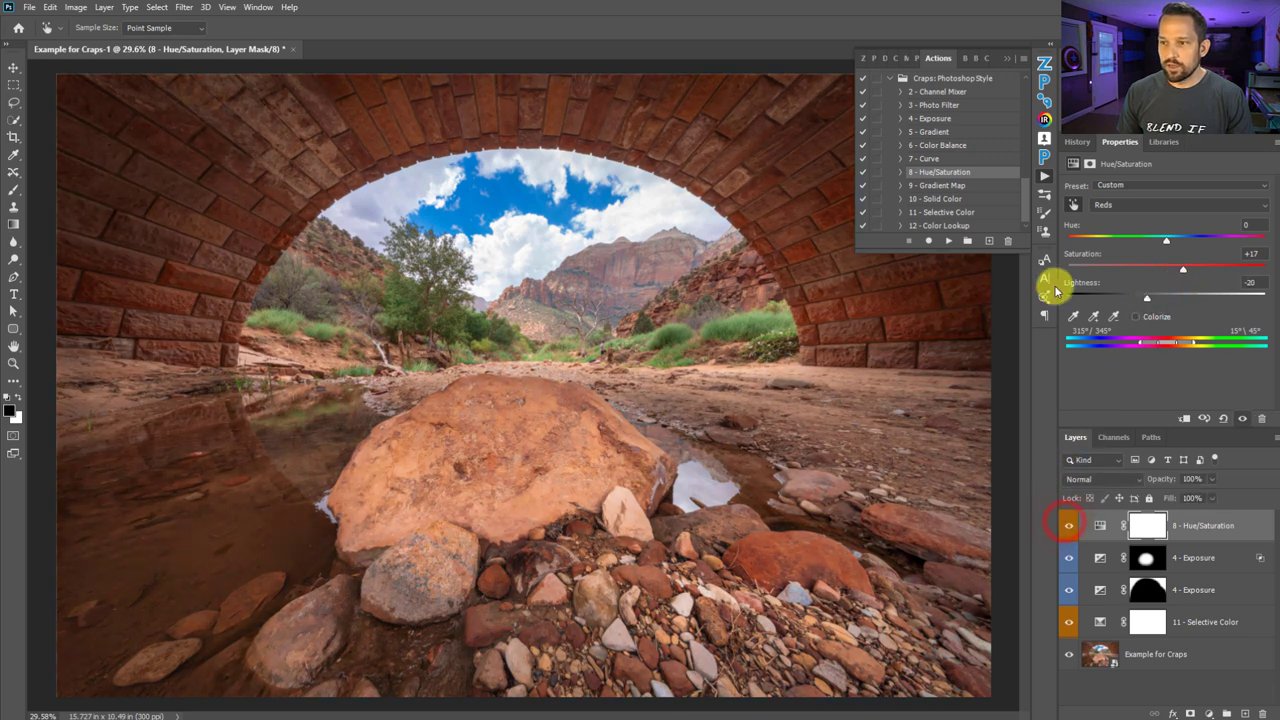
Set the Greens to Hue -9, Saturation +31 and Lightness -18, and compare the Hue/Saturation layer on and off
{"action": "left_click", "coordinate": [748, 327]}
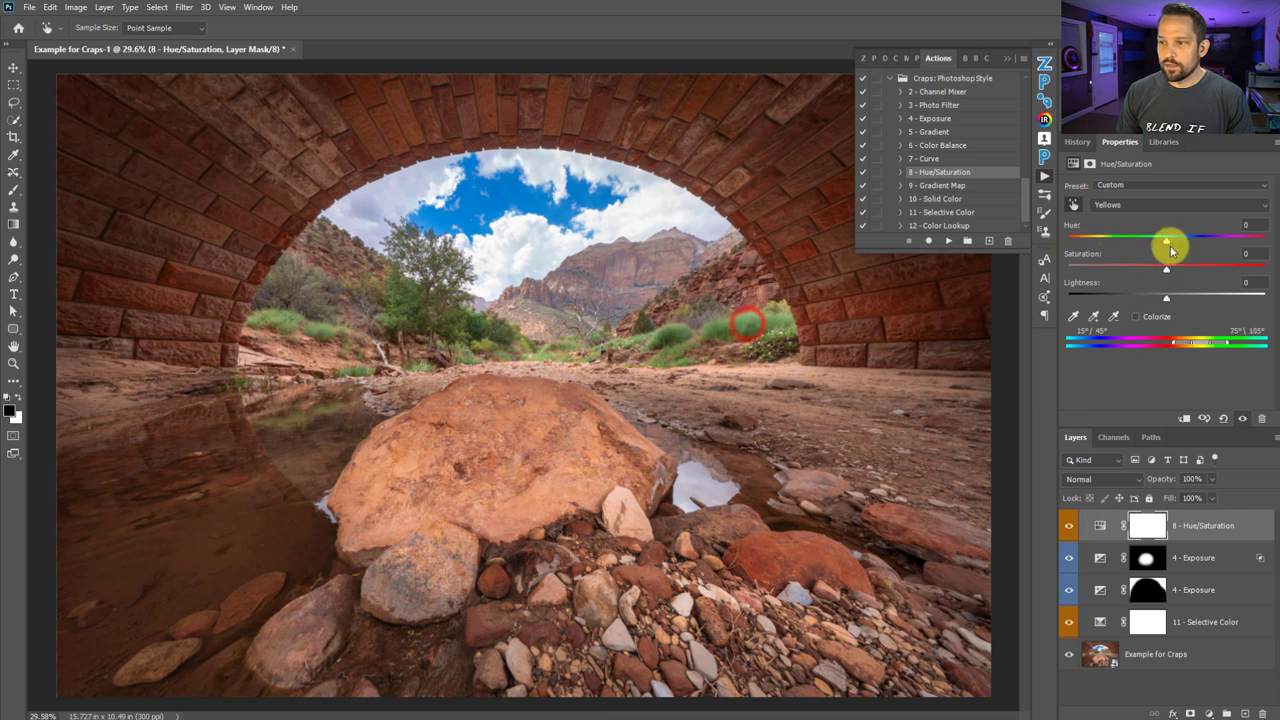
{"action": "left_click", "coordinate": [1120, 204]}
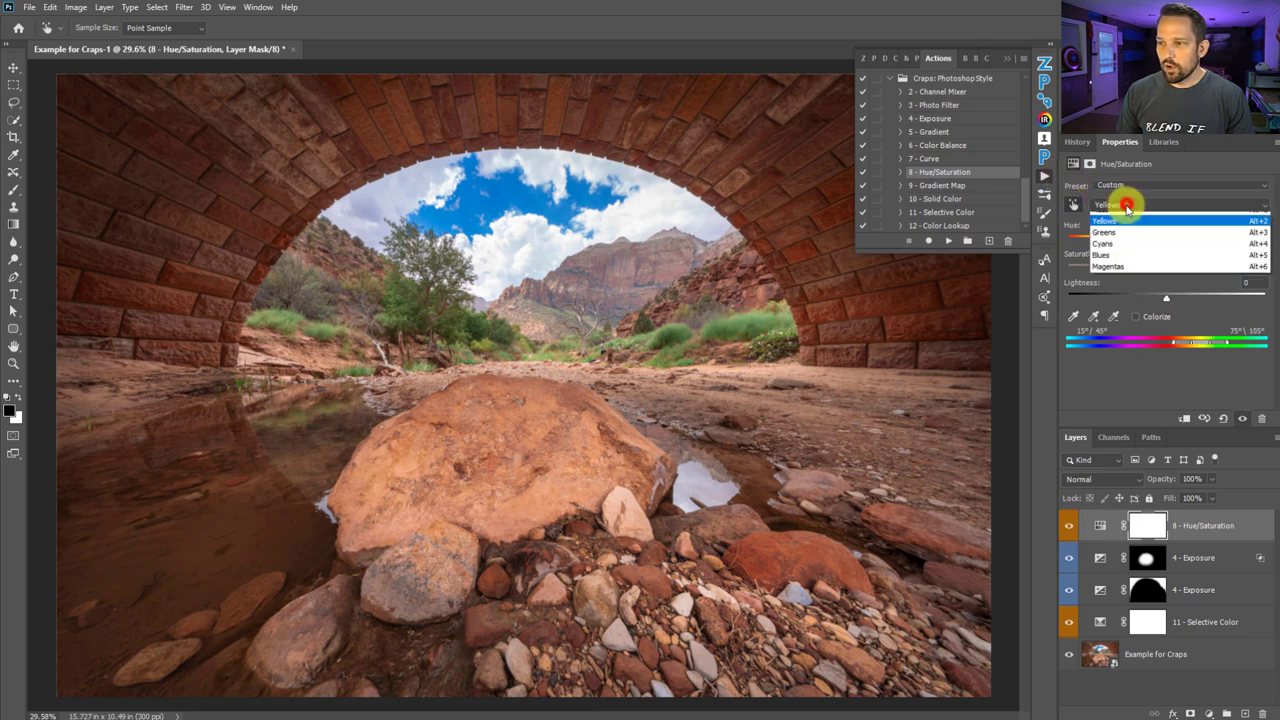
{"action": "left_click", "coordinate": [1118, 245]}
{"action": "left_click_drag", "start_coordinate": [1168, 268], "coordinate": [1196, 268]}
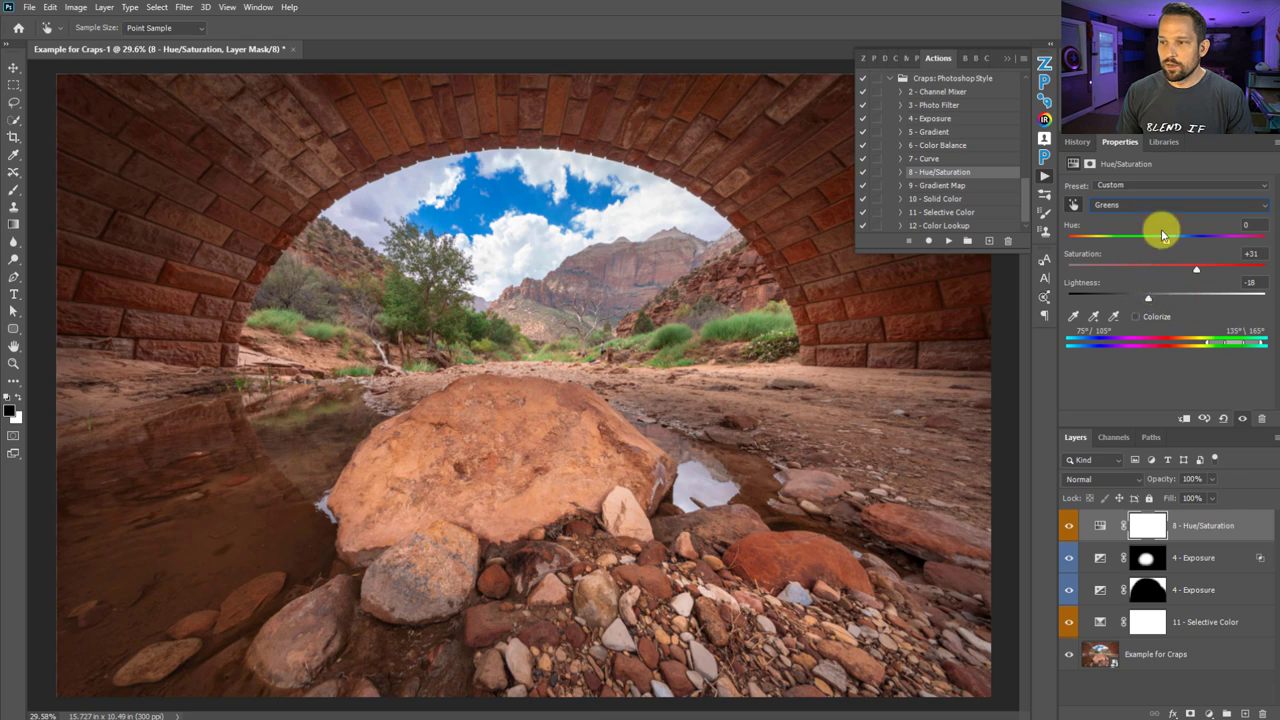
{"action": "left_click_drag", "start_coordinate": [1162, 243], "coordinate": [1157, 241]}
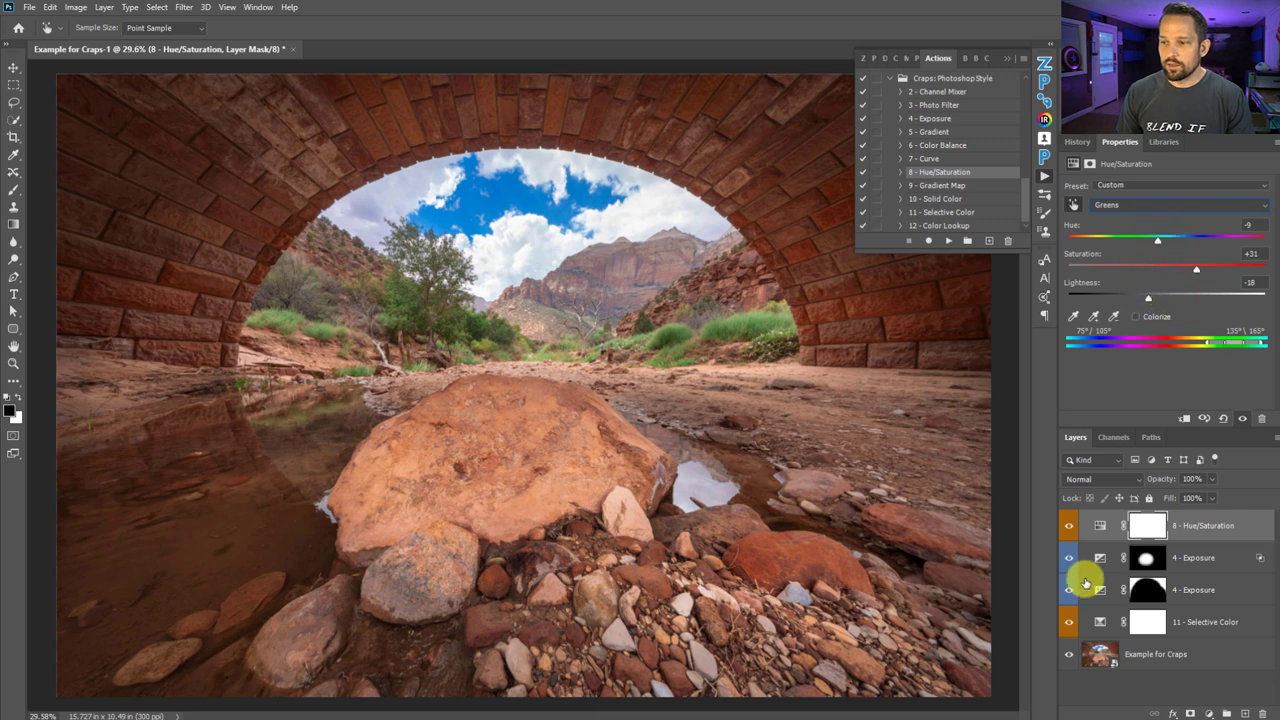
{"action": "left_click", "coordinate": [1069, 525]}
{"action": "left_click", "coordinate": [1069, 525]}
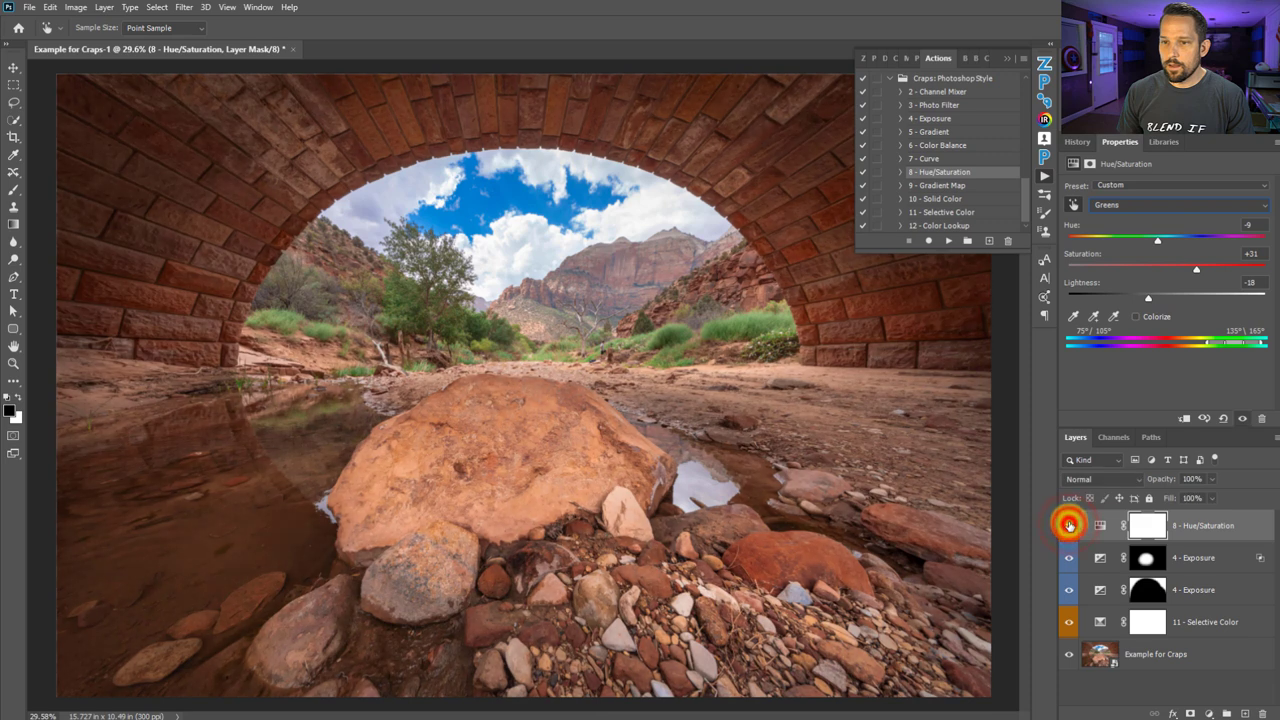
Sample the grass with the on-image adjustment tool and set the Yellows to Saturation +8 and Lightness -15
{"action": "left_click", "coordinate": [1072, 204]}
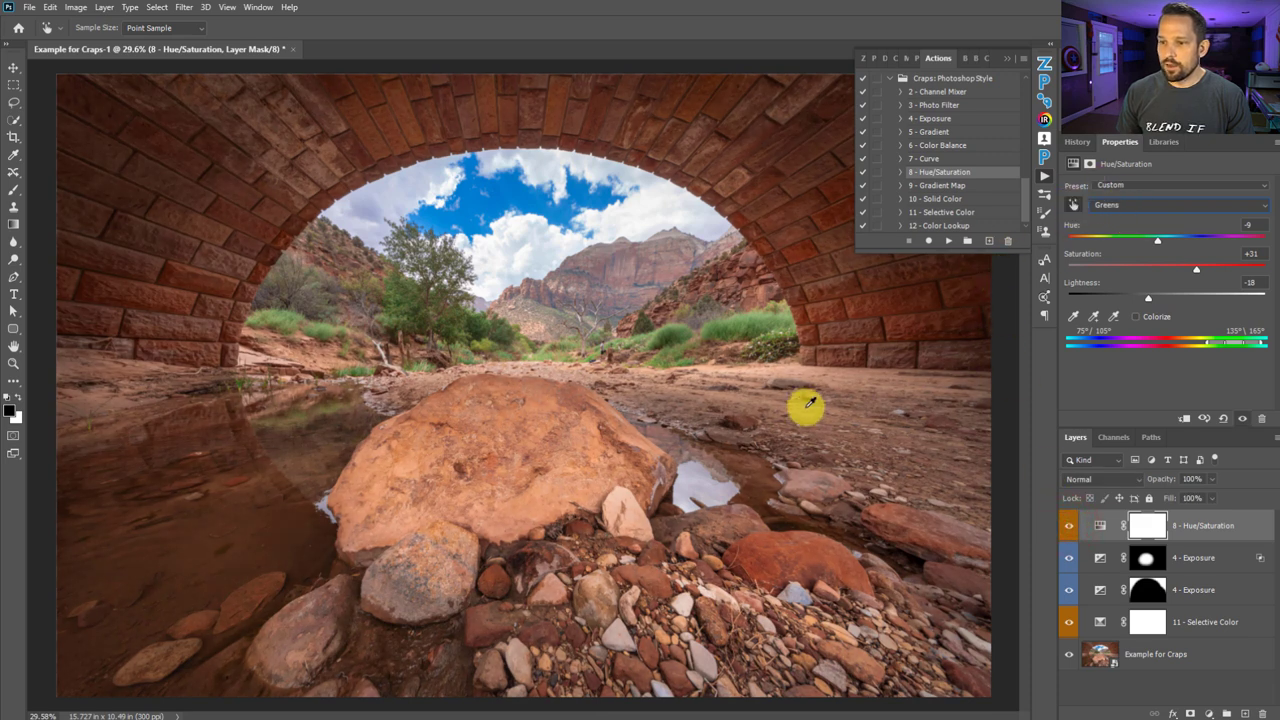
{"action": "left_click", "coordinate": [586, 474]}
{"action": "left_click", "coordinate": [529, 414]}
{"action": "left_click", "coordinate": [670, 332]}
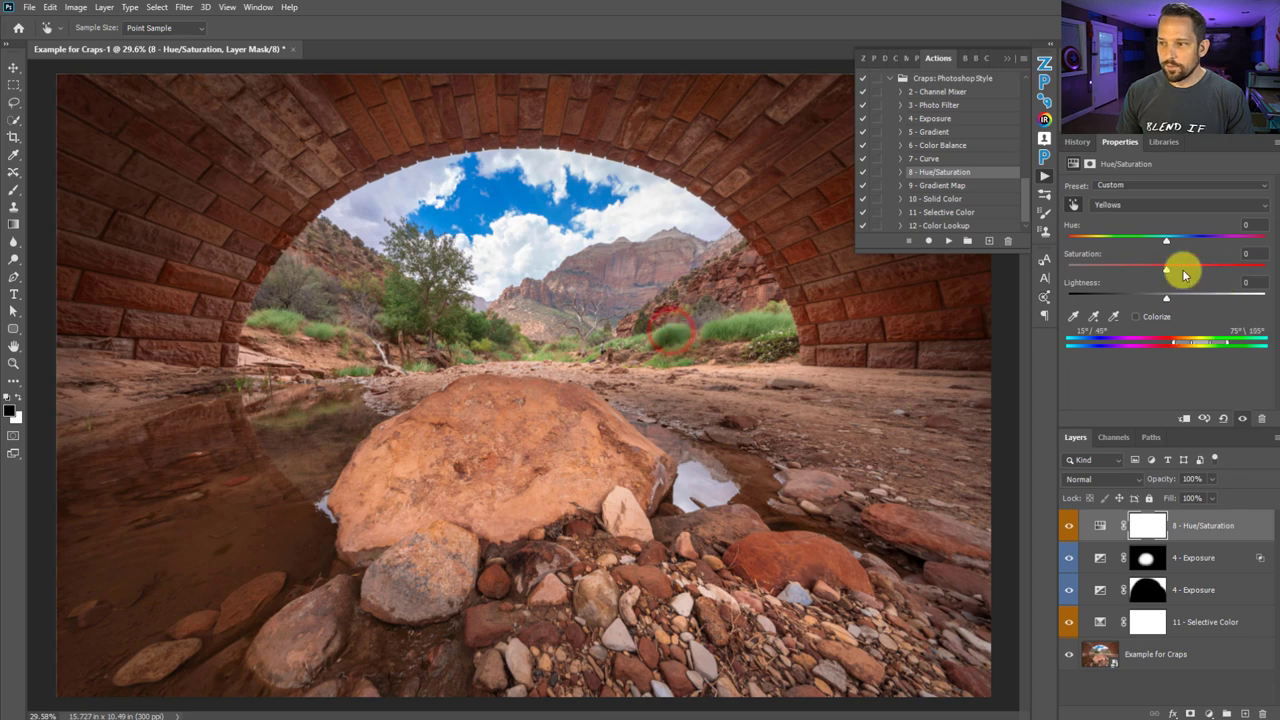
{"action": "left_click_drag", "start_coordinate": [1181, 268], "coordinate": [1155, 300]}
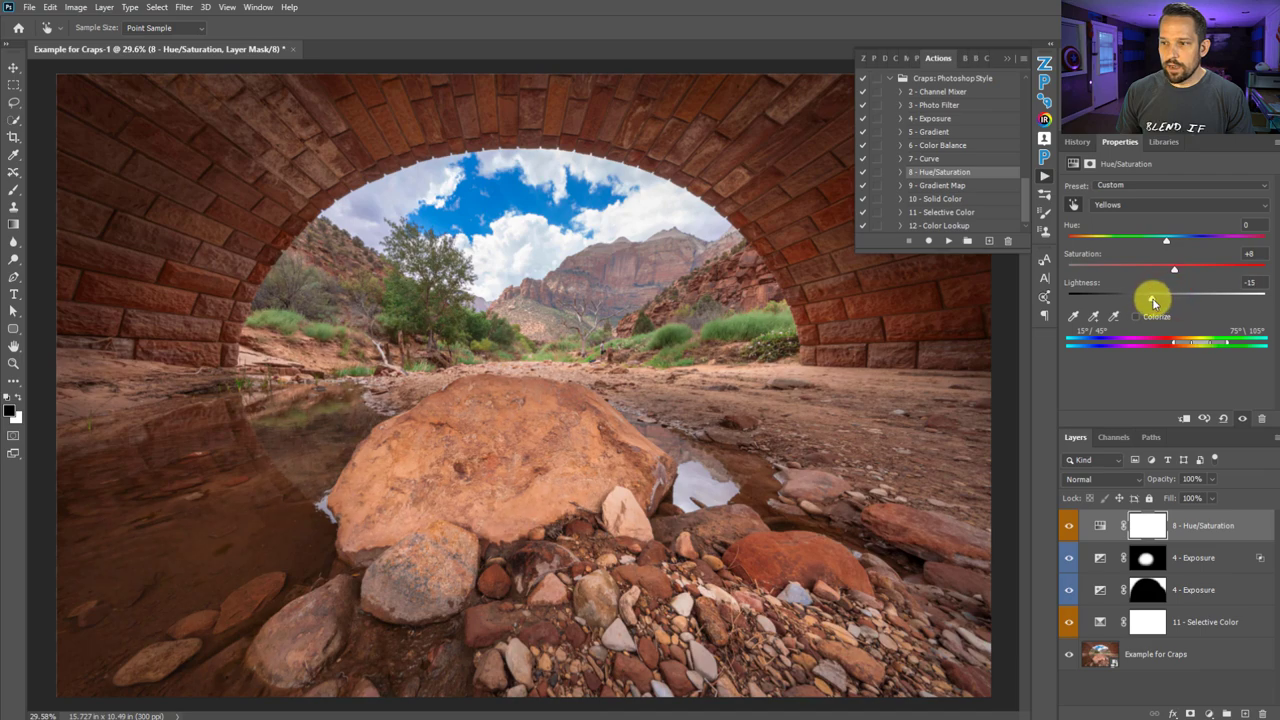
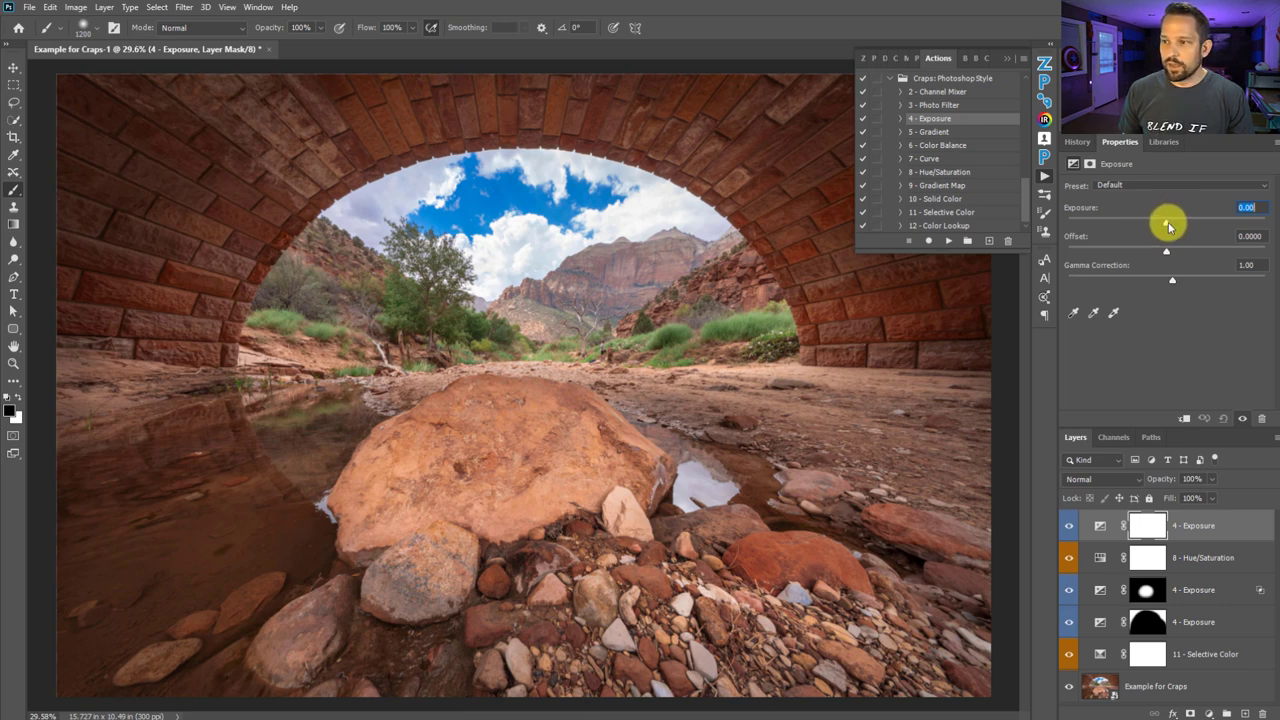
Limit the new Exposure layer to midtones with underlying-layer Blend If, splitting the shadows at 45/159 and previewing coverage with a temporary Color Overlay
{"action": "double_click", "coordinate": [1237, 525]}
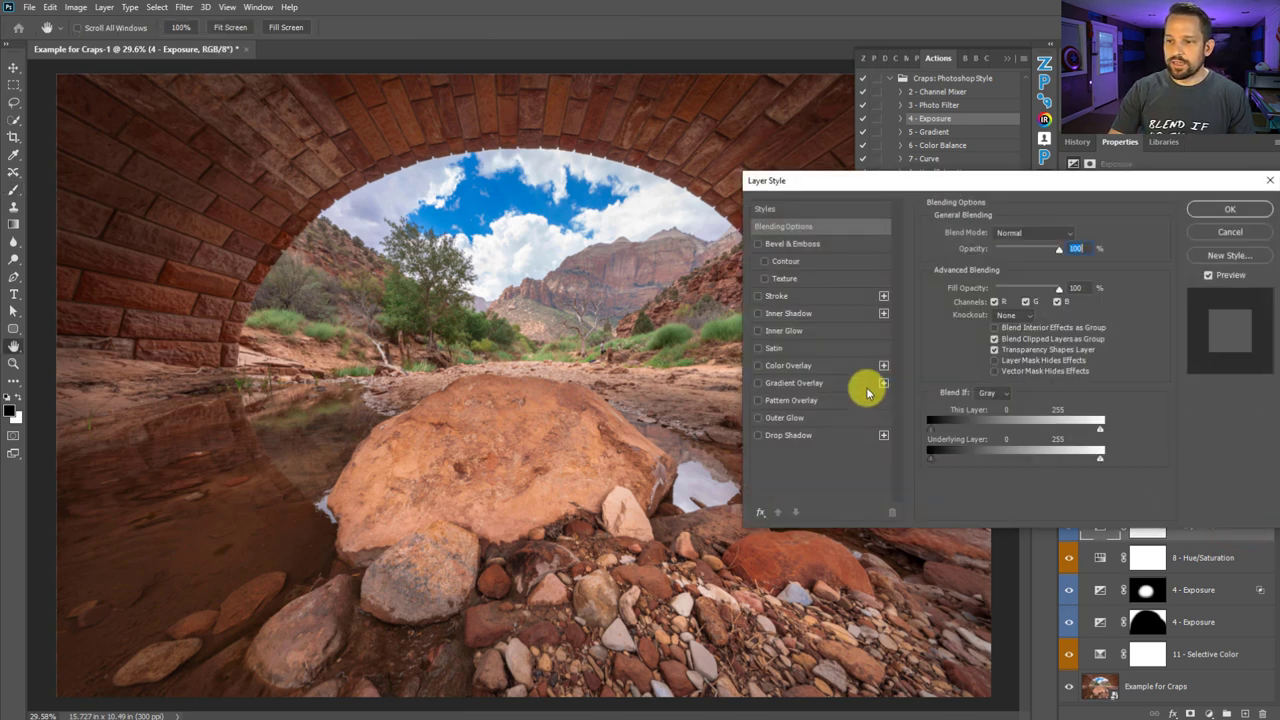
{"action": "left_click_drag", "start_coordinate": [933, 458], "coordinate": [963, 457]}
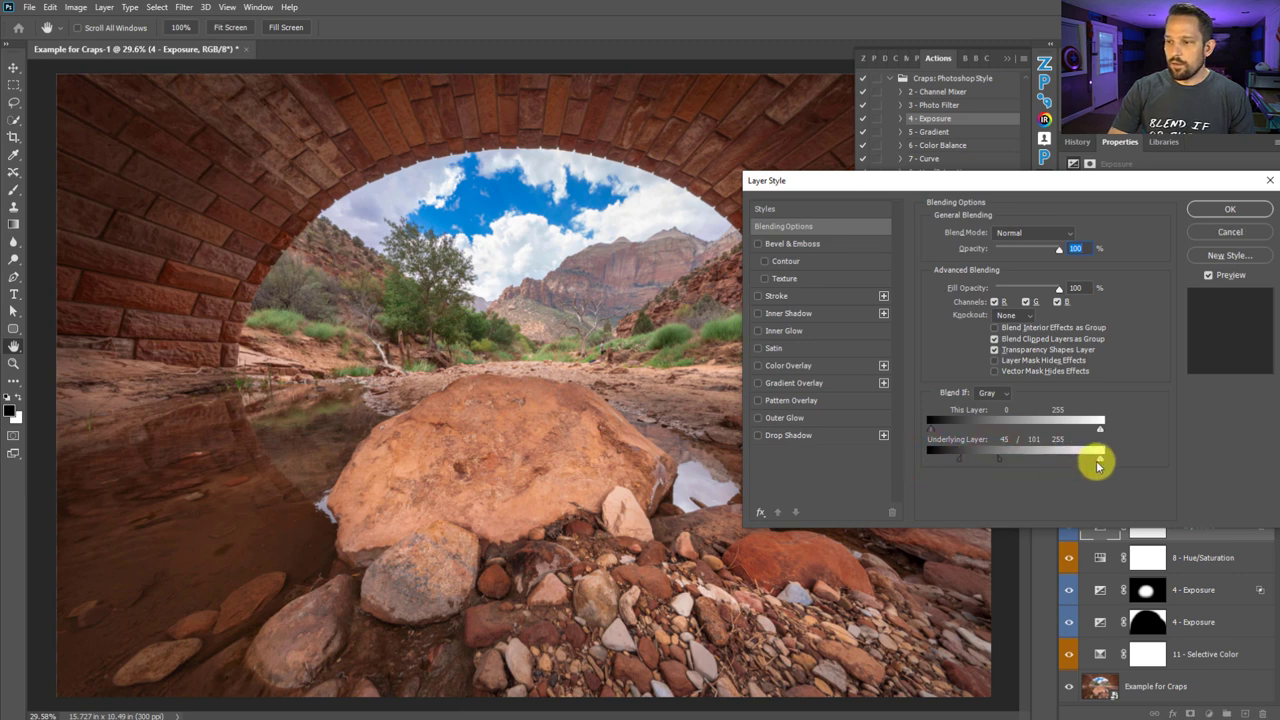
{"action": "left_click_drag", "start_coordinate": [1097, 460], "coordinate": [1008, 460]}
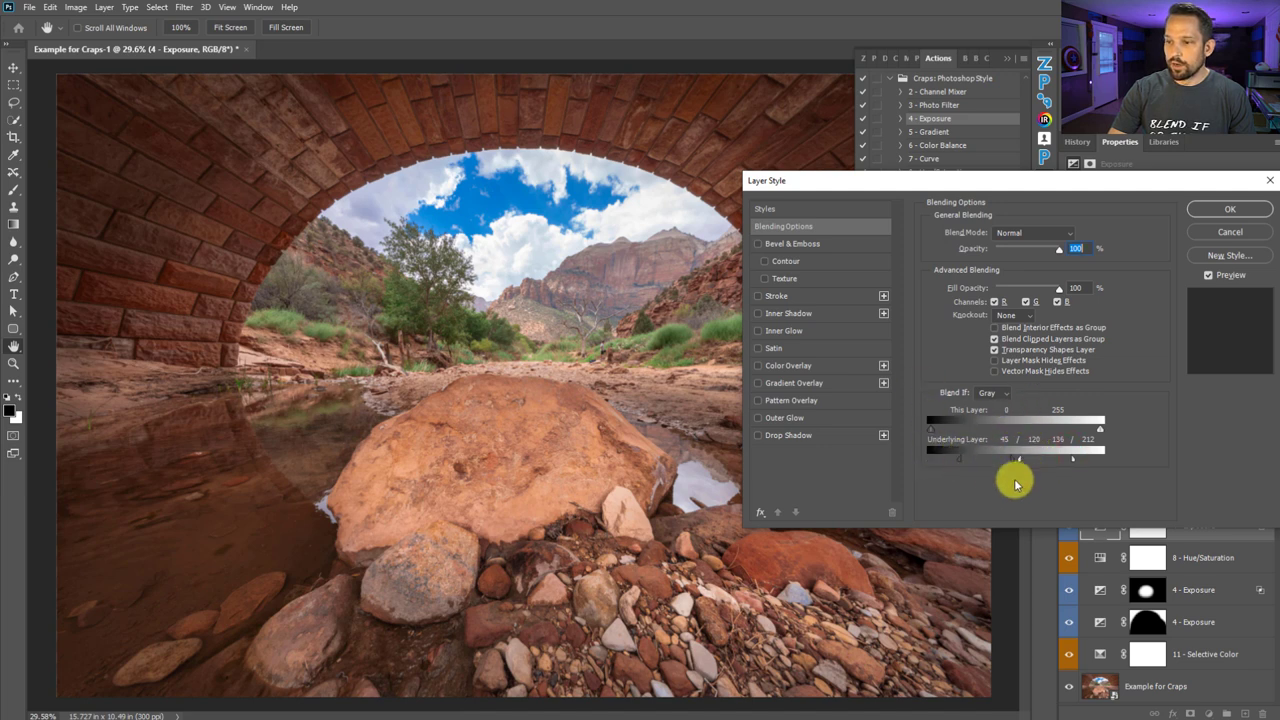
{"action": "left_click", "coordinate": [759, 366]}
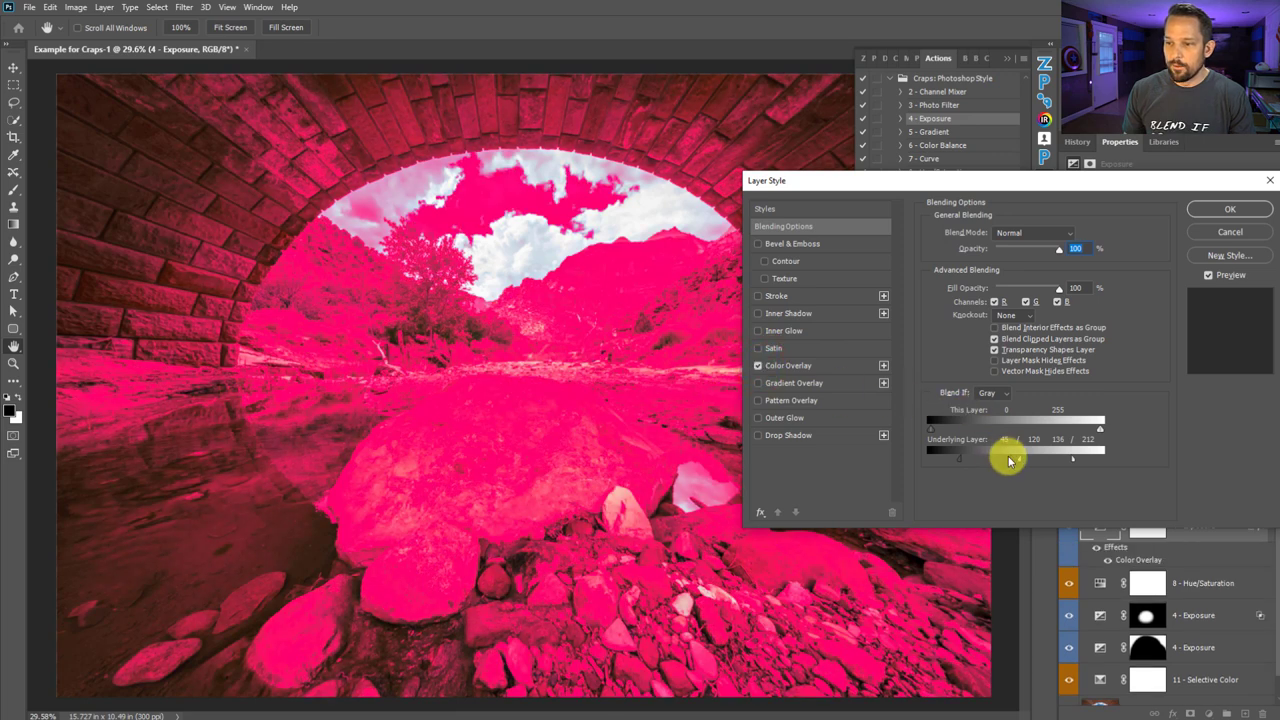
{"action": "left_click_drag", "start_coordinate": [1012, 460], "coordinate": [979, 455]}
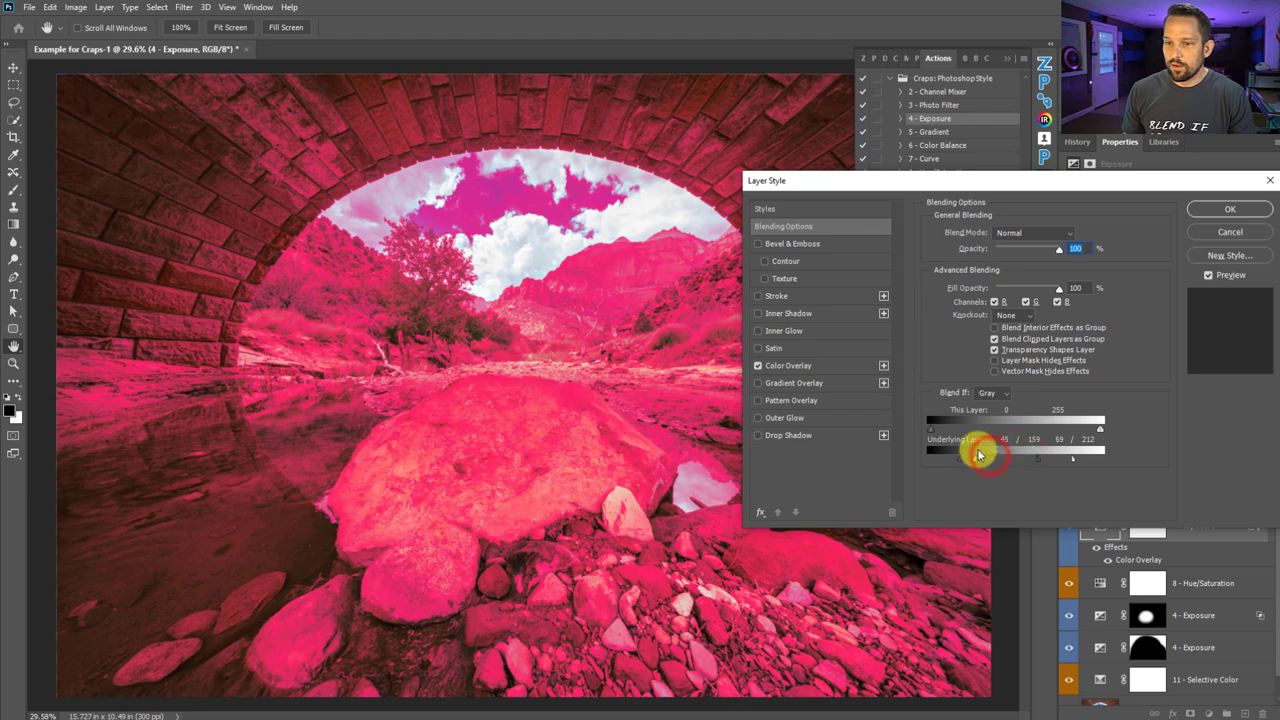
{"action": "left_click", "coordinate": [758, 365]}
{"action": "left_click", "coordinate": [1230, 209]}
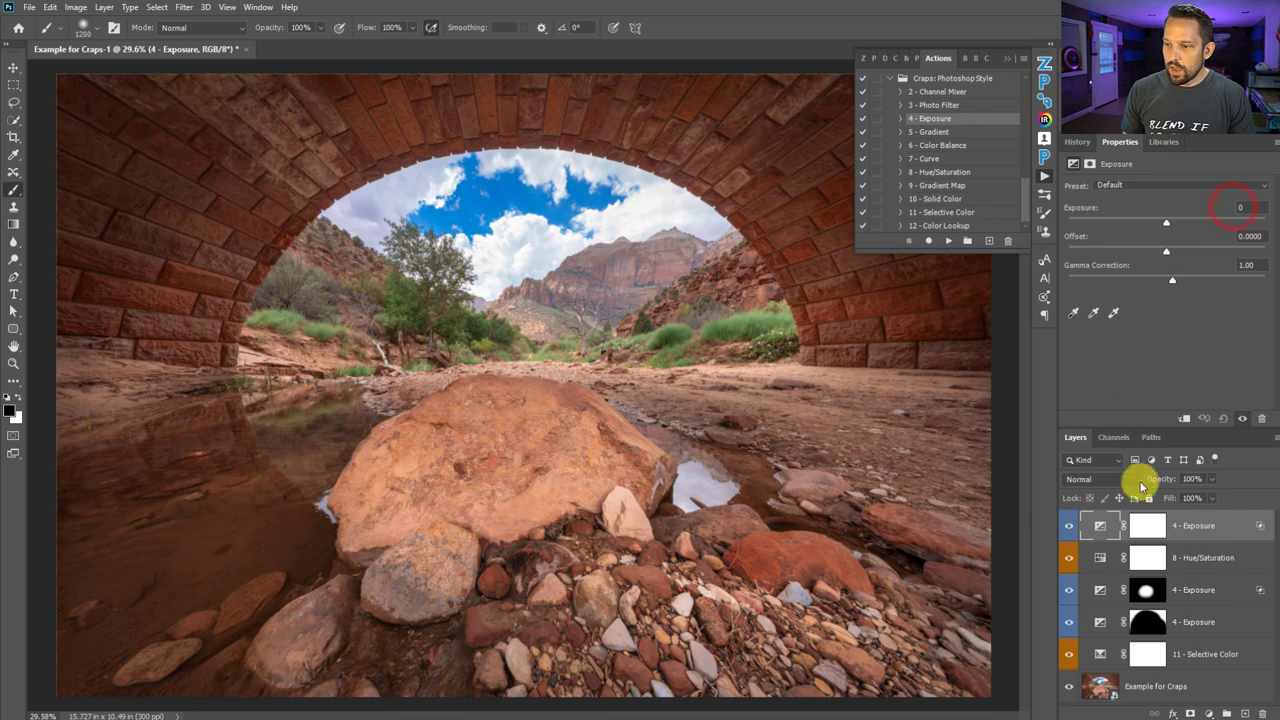
Set the new layer's Exposure to -0.45, Offset to +0.0408 and Gamma Correction to 0.82, and compare it on and off
{"action": "left_click_drag", "start_coordinate": [1165, 226], "coordinate": [1185, 281]}
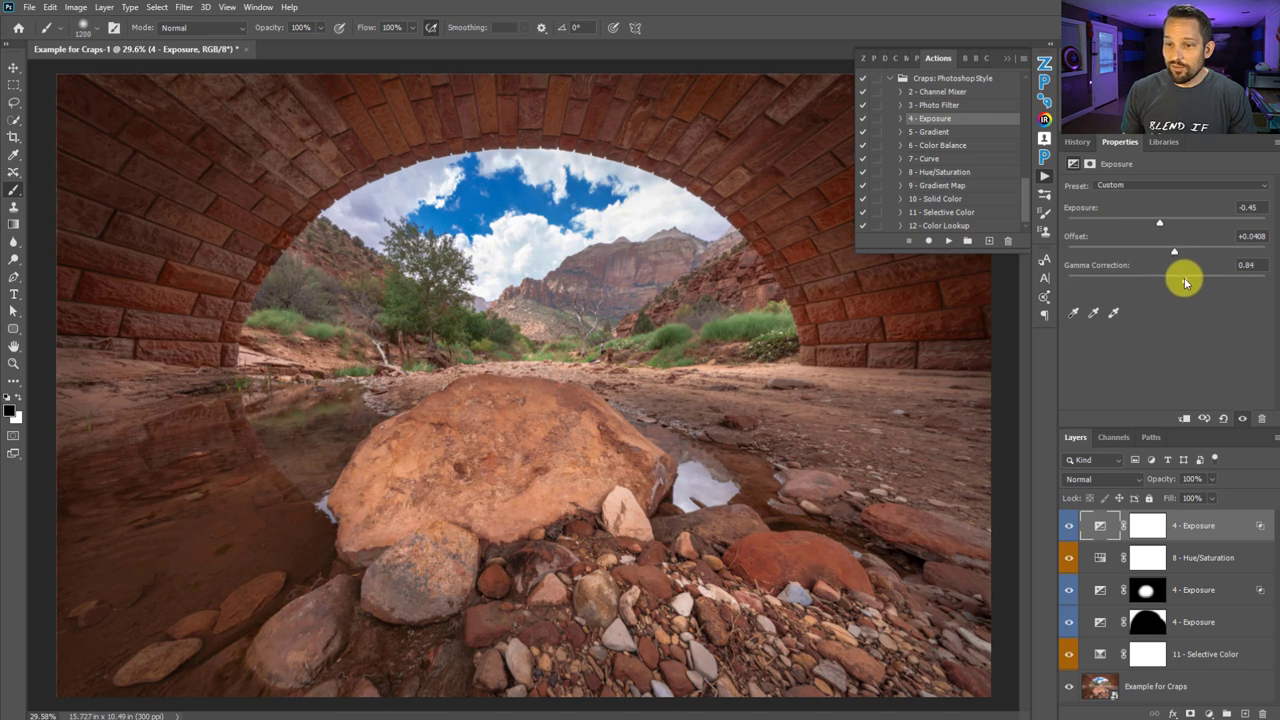
{"action": "left_click_drag", "start_coordinate": [1186, 282], "coordinate": [1185, 281]}
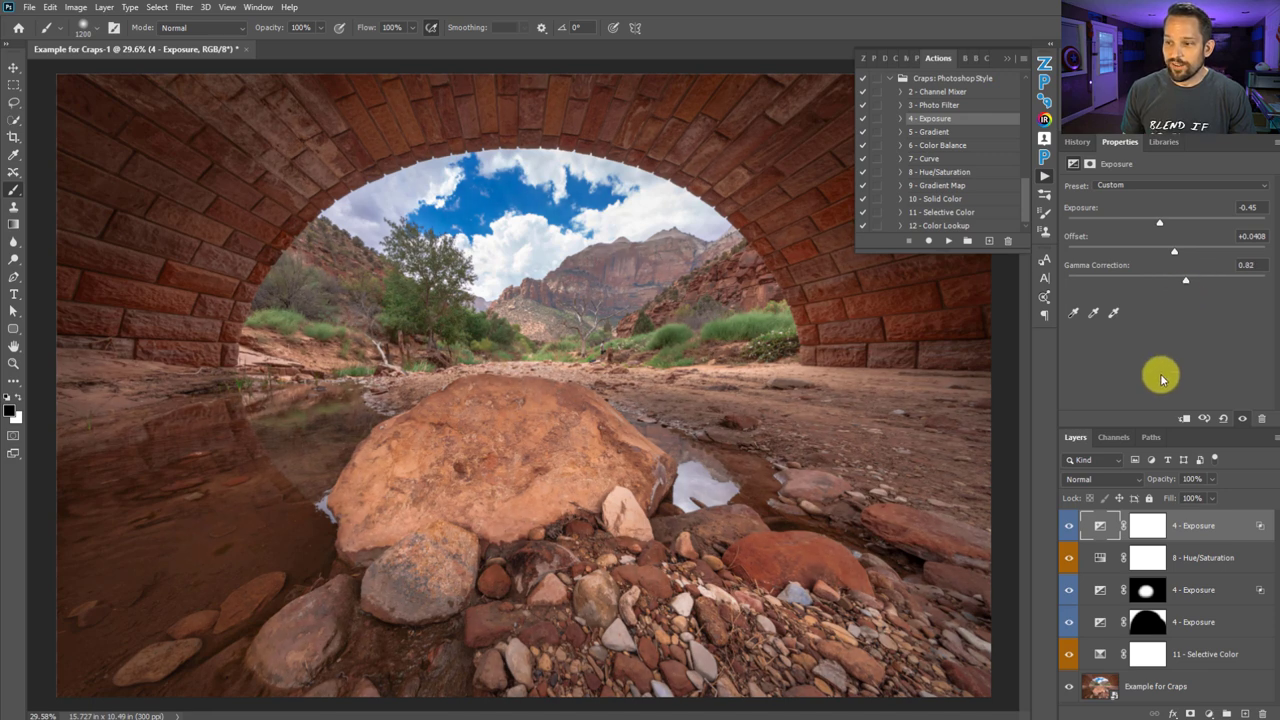
{"action": "left_click", "coordinate": [1069, 526]}
{"action": "left_click", "coordinate": [1069, 526]}
{"action": "left_click", "coordinate": [1069, 526]}
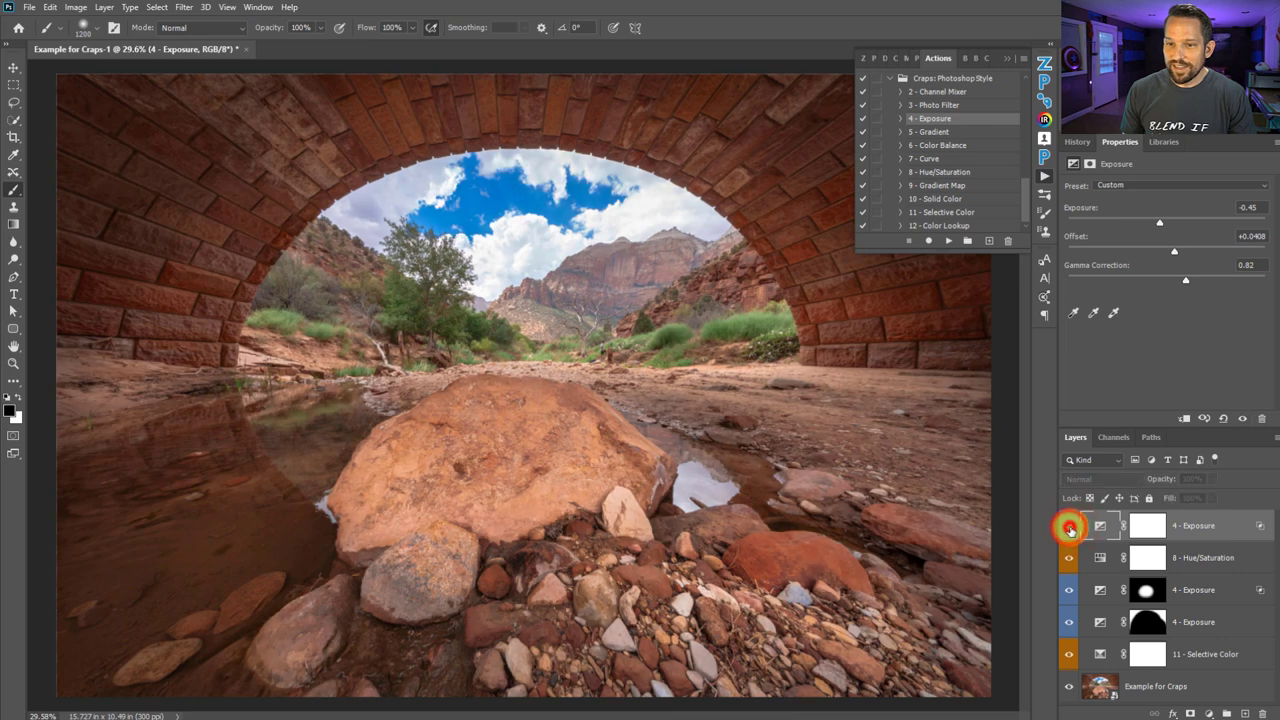
{"action": "left_click", "coordinate": [1069, 526]}
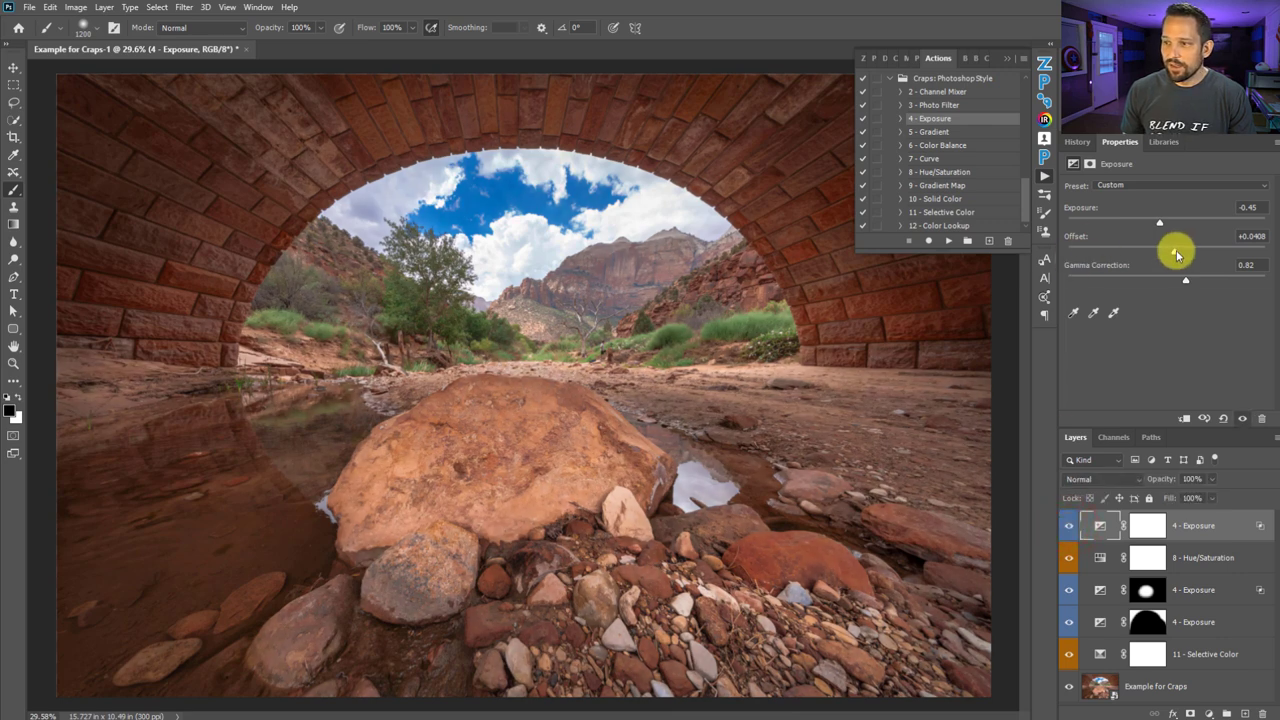
Refine the layer's Exposure to -0.32 and compare the result with the layer hidden
{"action": "left_click_drag", "start_coordinate": [1176, 255], "coordinate": [1163, 229]}
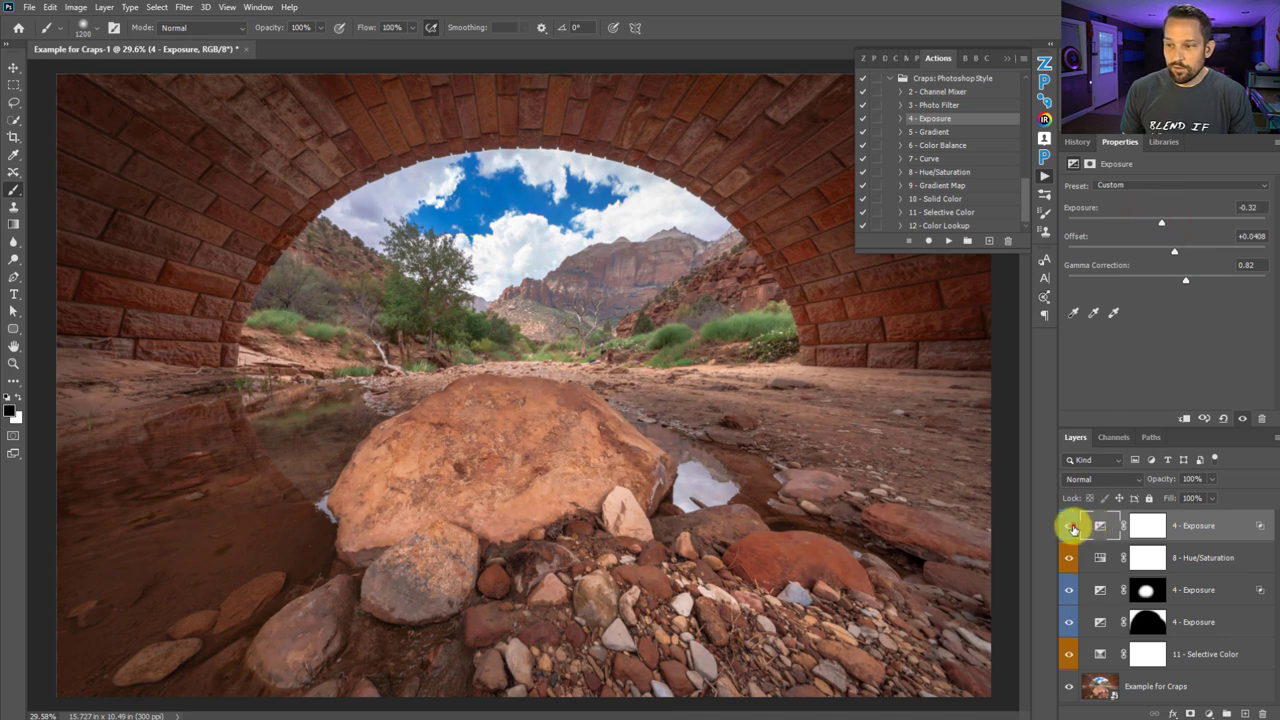
{"action": "left_click", "coordinate": [1070, 526]}
{"action": "left_click", "coordinate": [1070, 526]}
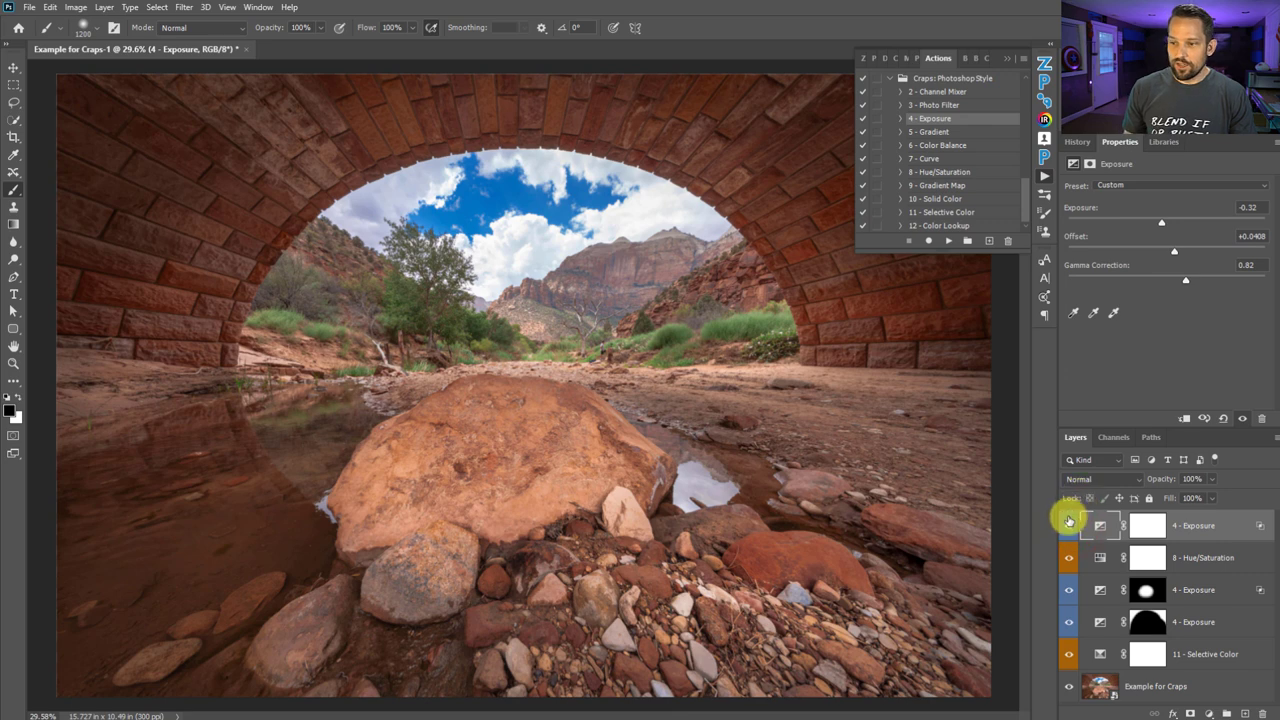
Compare the image with the topmost 4 - Exposure layer hidden and shown
{"action": "left_click", "coordinate": [1069, 524]}
{"action": "left_click", "coordinate": [1069, 524]}
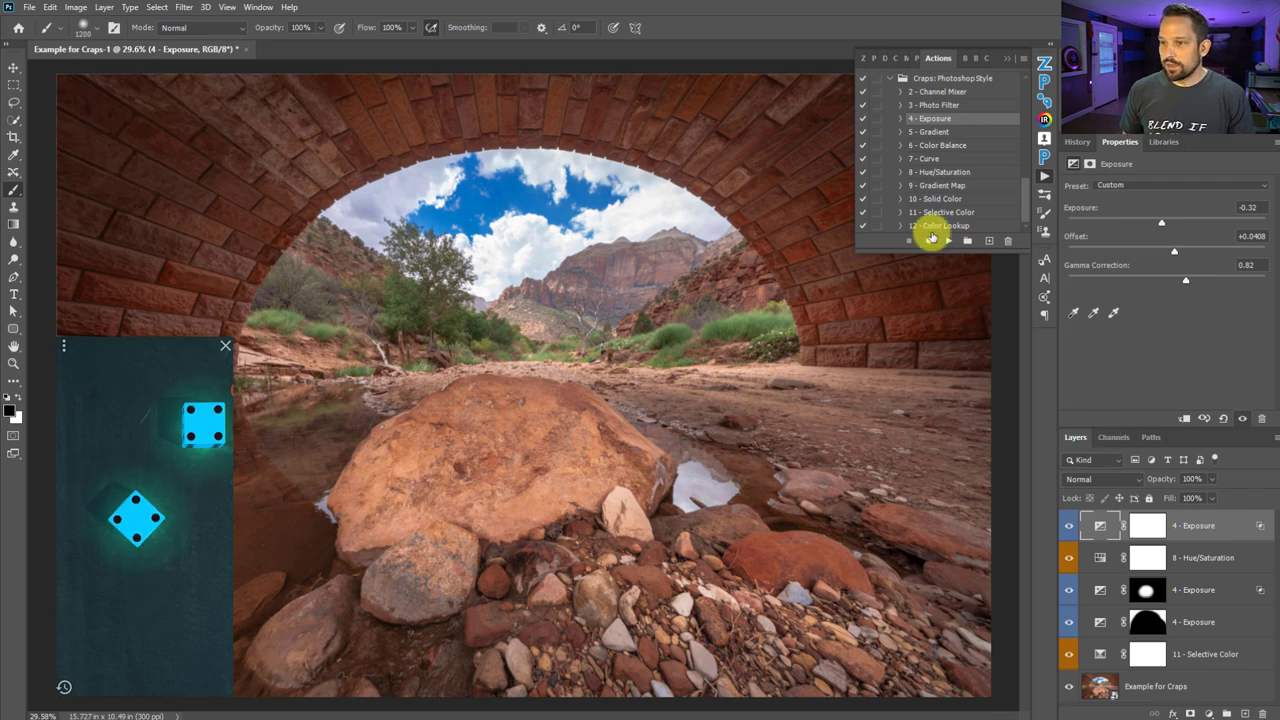
Play the 8 - Hue/Saturation action and set the new layer to Luminosity blending with Master Saturation +6
{"action": "left_click", "coordinate": [935, 173]}
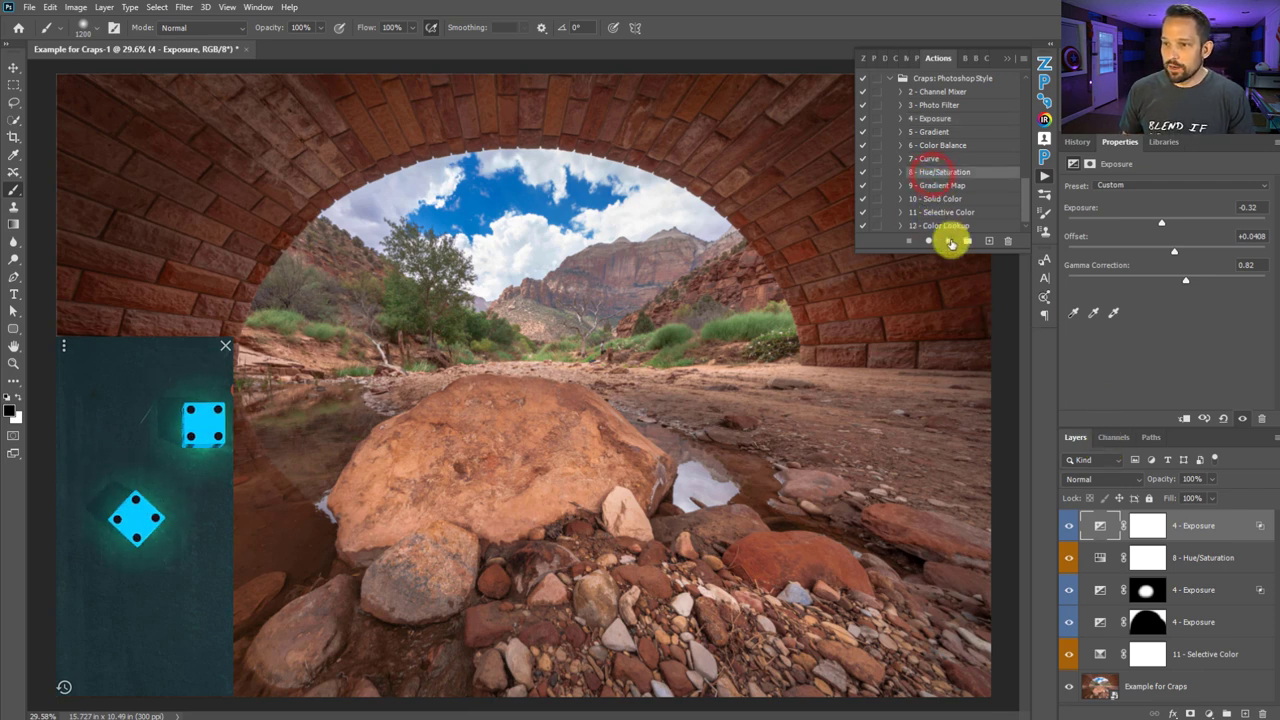
{"action": "left_click", "coordinate": [949, 242]}
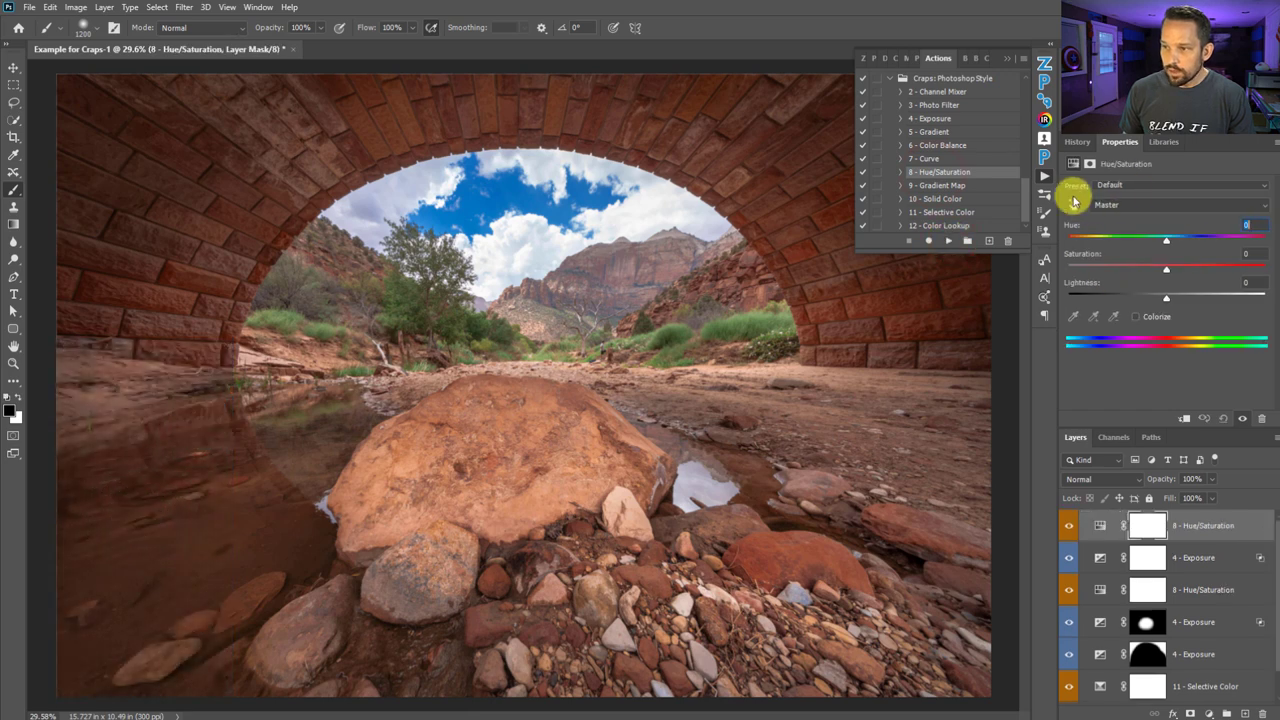
{"action": "left_click", "coordinate": [1106, 483]}
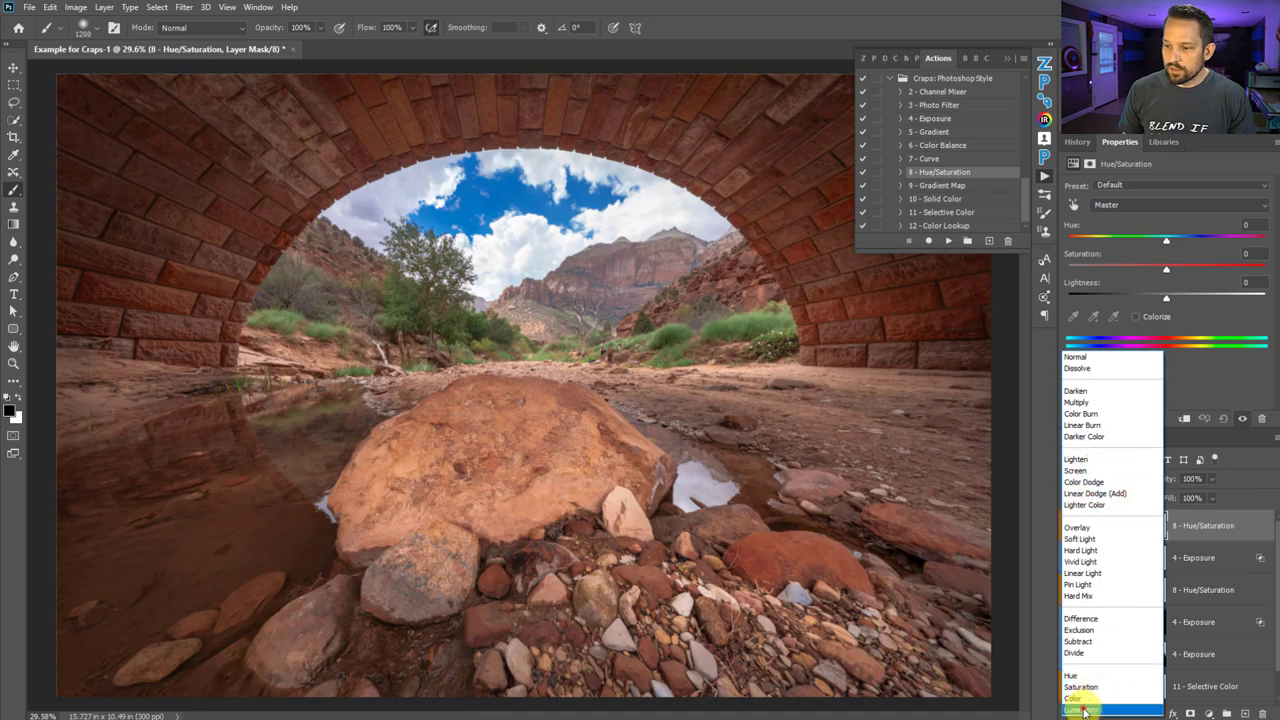
{"action": "left_click", "coordinate": [1084, 710]}
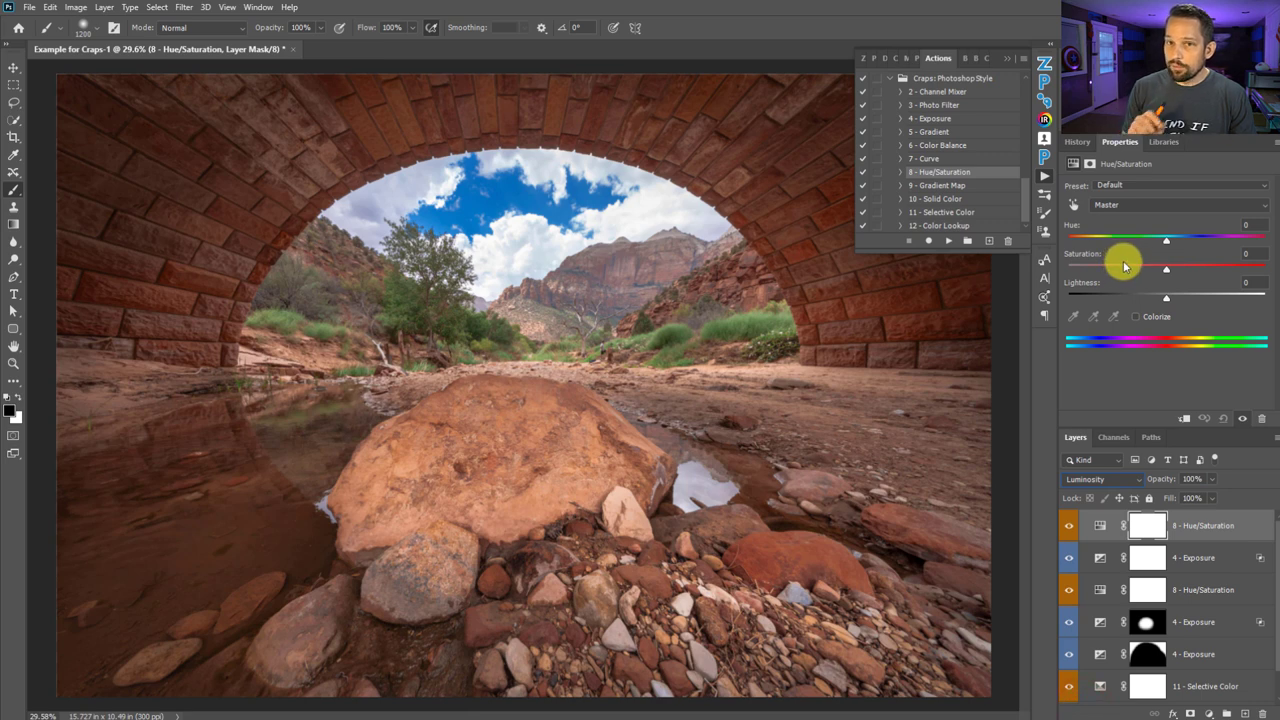
{"action": "mouse_move", "coordinate": [1166, 269]}
{"action": "left_mouse_down"}
{"action": "mouse_move", "coordinate": [1188, 271]}
{"action": "mouse_move", "coordinate": [1172, 272]}
{"action": "left_mouse_up"}
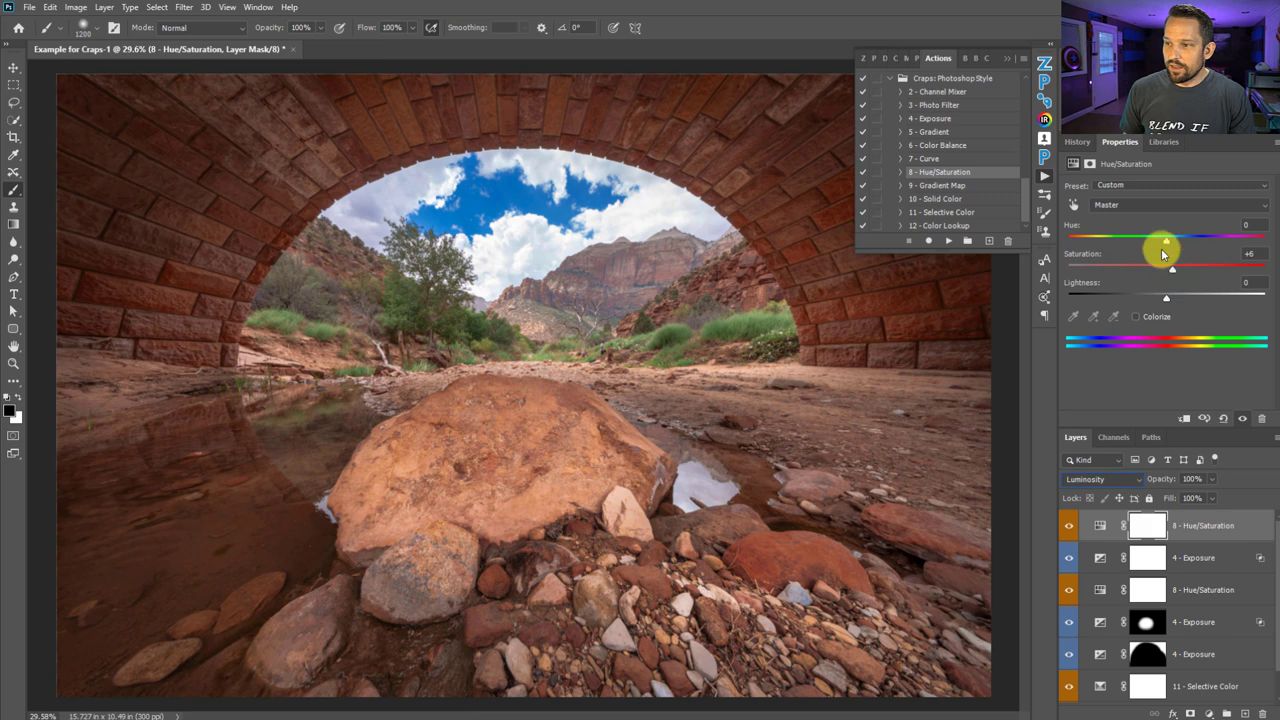
Sample the arch bricks with the on-image adjustment tool, set the Reds to Saturation +15 and Lightness -31, and try a Hue shift
{"action": "left_click", "coordinate": [1073, 204]}
{"action": "left_click", "coordinate": [820, 195]}
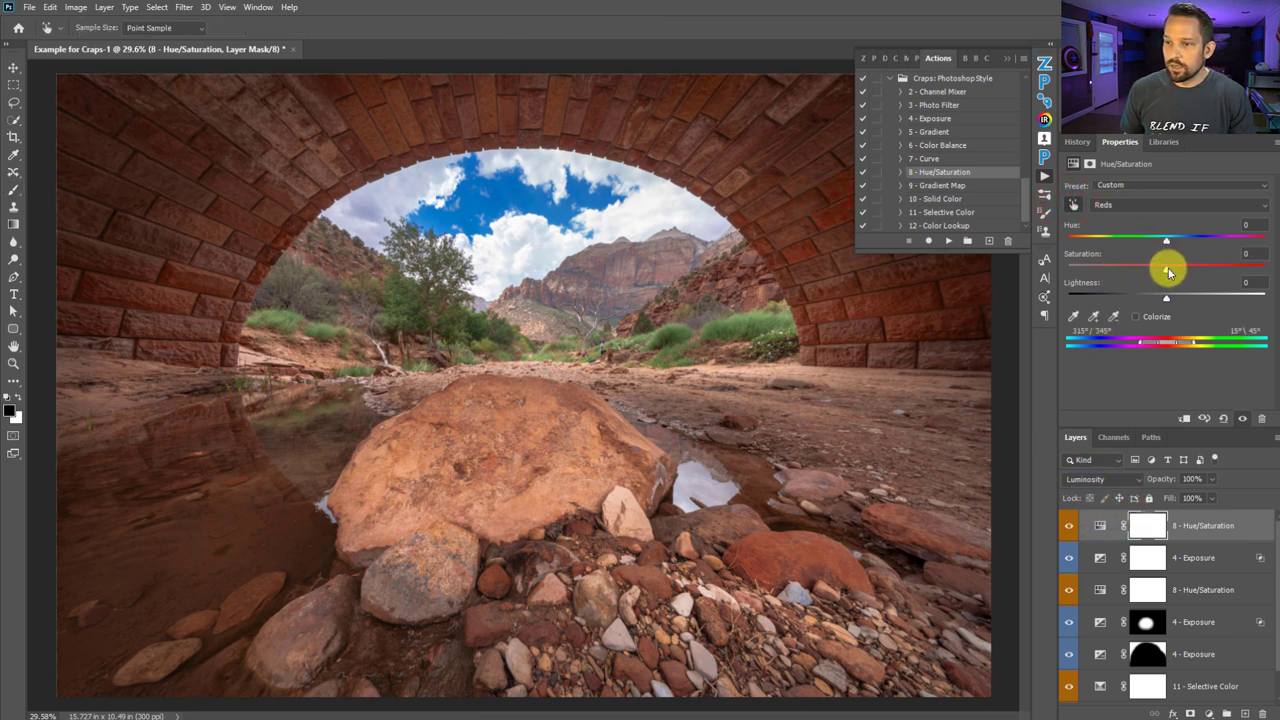
{"action": "left_click_drag", "start_coordinate": [1169, 271], "coordinate": [1134, 300]}
{"action": "left_click", "coordinate": [1166, 299]}
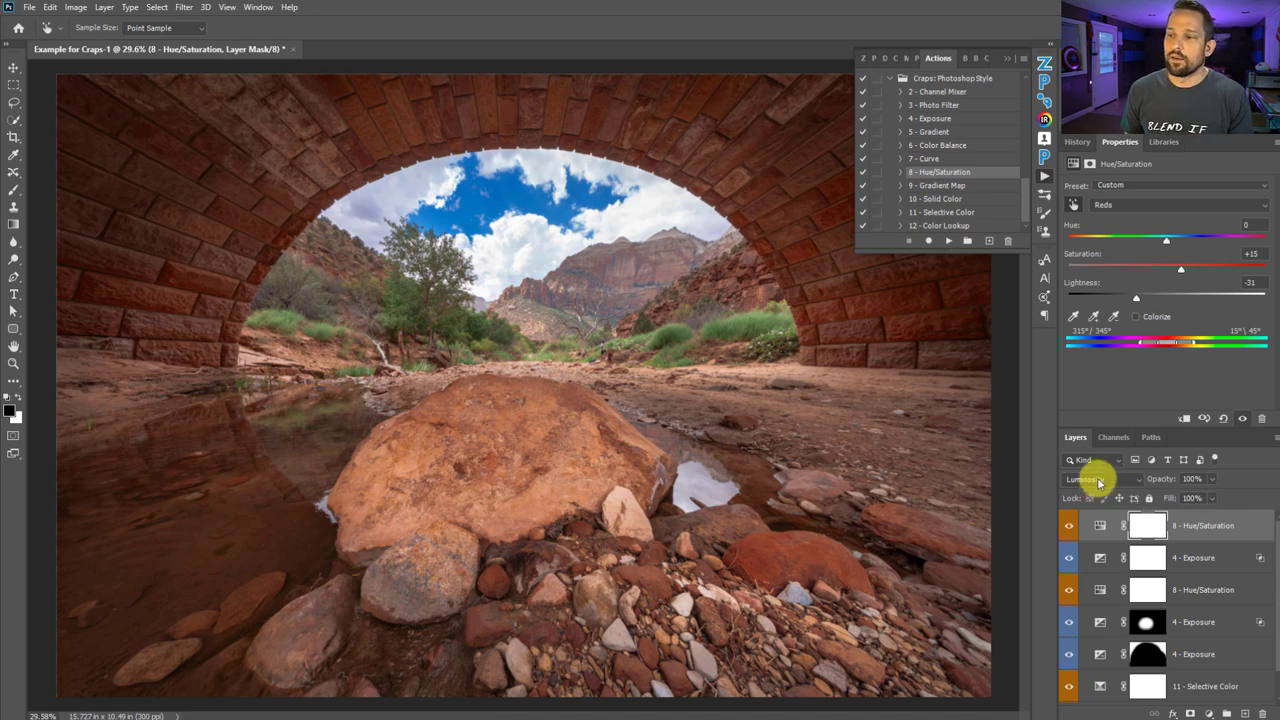
{"action": "left_click_drag", "start_coordinate": [1166, 241], "coordinate": [1235, 262]}
Sample the grass beneath the arch and set the Yellows to Saturation +22 and Lightness -50
{"action": "left_click", "coordinate": [748, 332]}
{"action": "left_click", "coordinate": [1167, 264]}
{"action": "left_click", "coordinate": [1178, 268]}
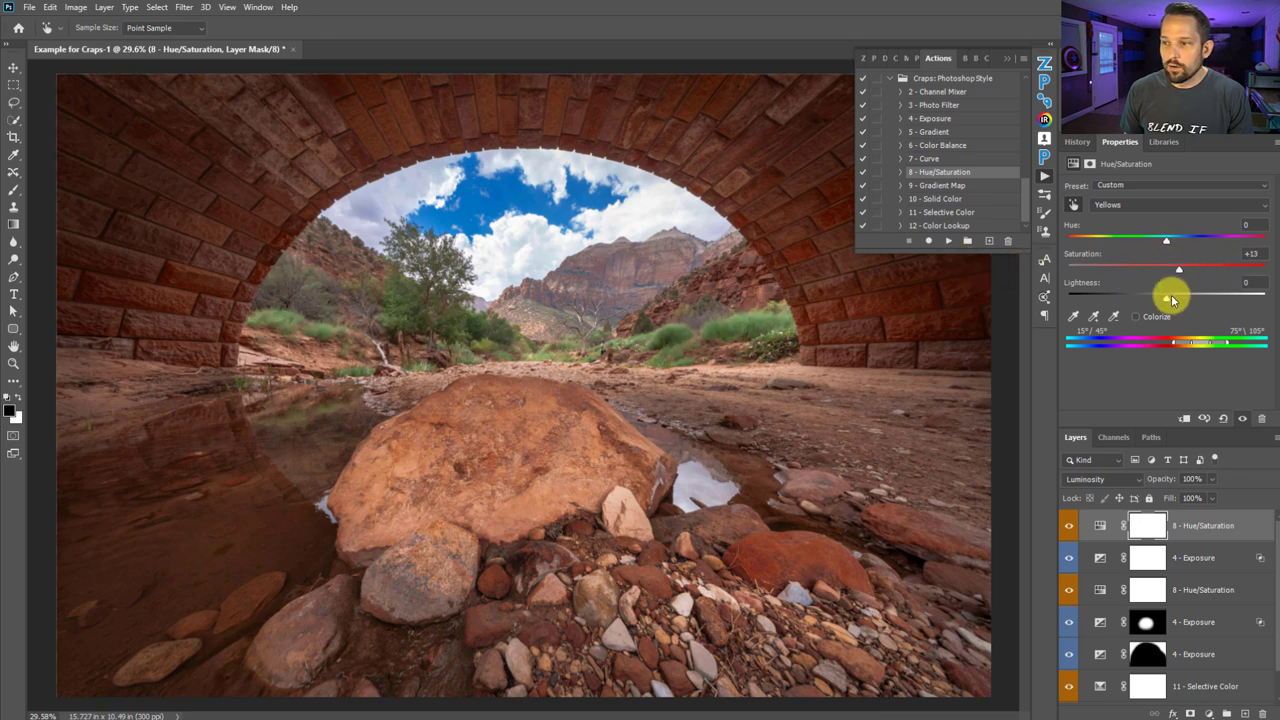
{"action": "left_click_drag", "start_coordinate": [1167, 297], "coordinate": [1110, 291]}
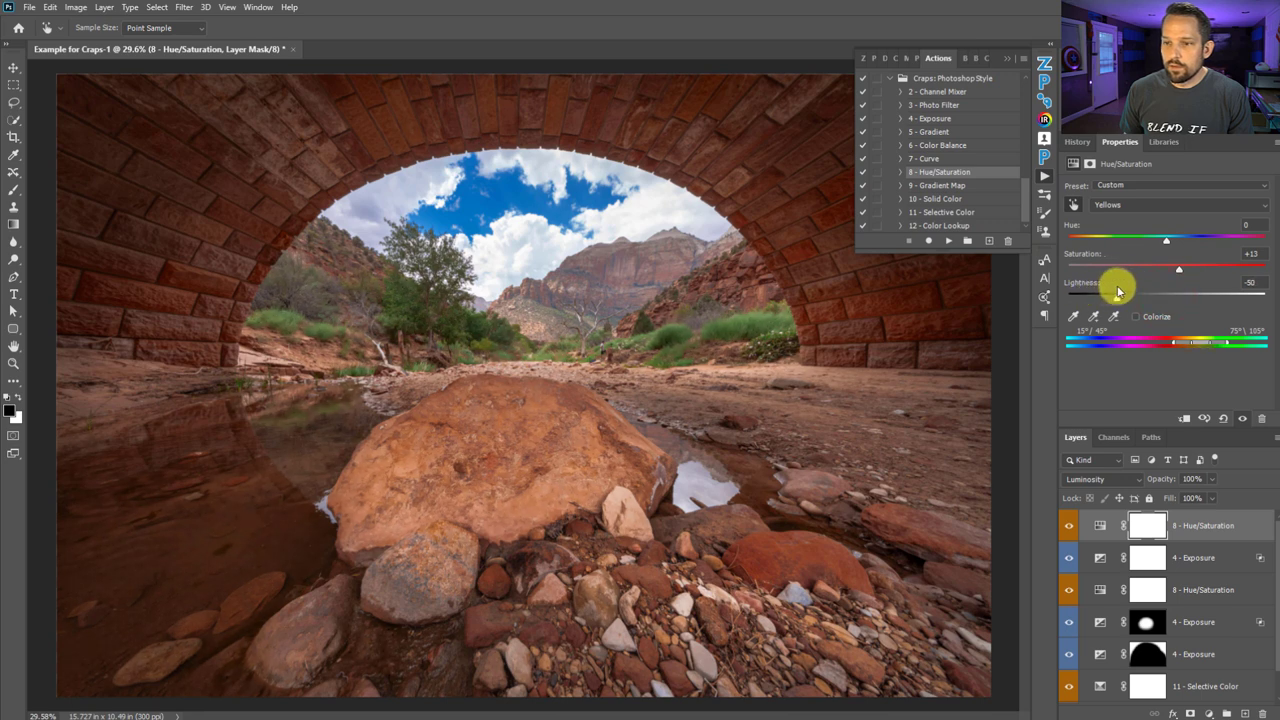
{"action": "left_click_drag", "start_coordinate": [1179, 268], "coordinate": [1187, 267]}
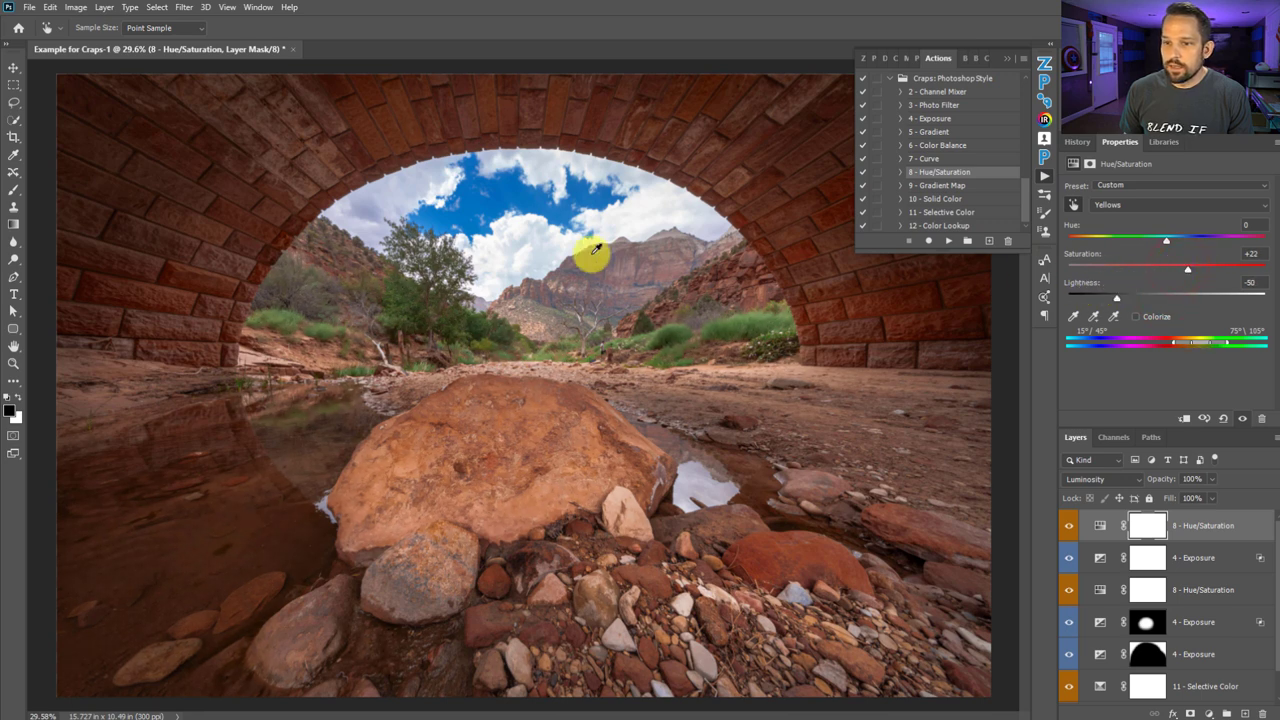
Sample the sky, set the Blues to Hue +4, Saturation +34 and Lightness +31, and compare the layer on and off
{"action": "left_click", "coordinate": [565, 205]}
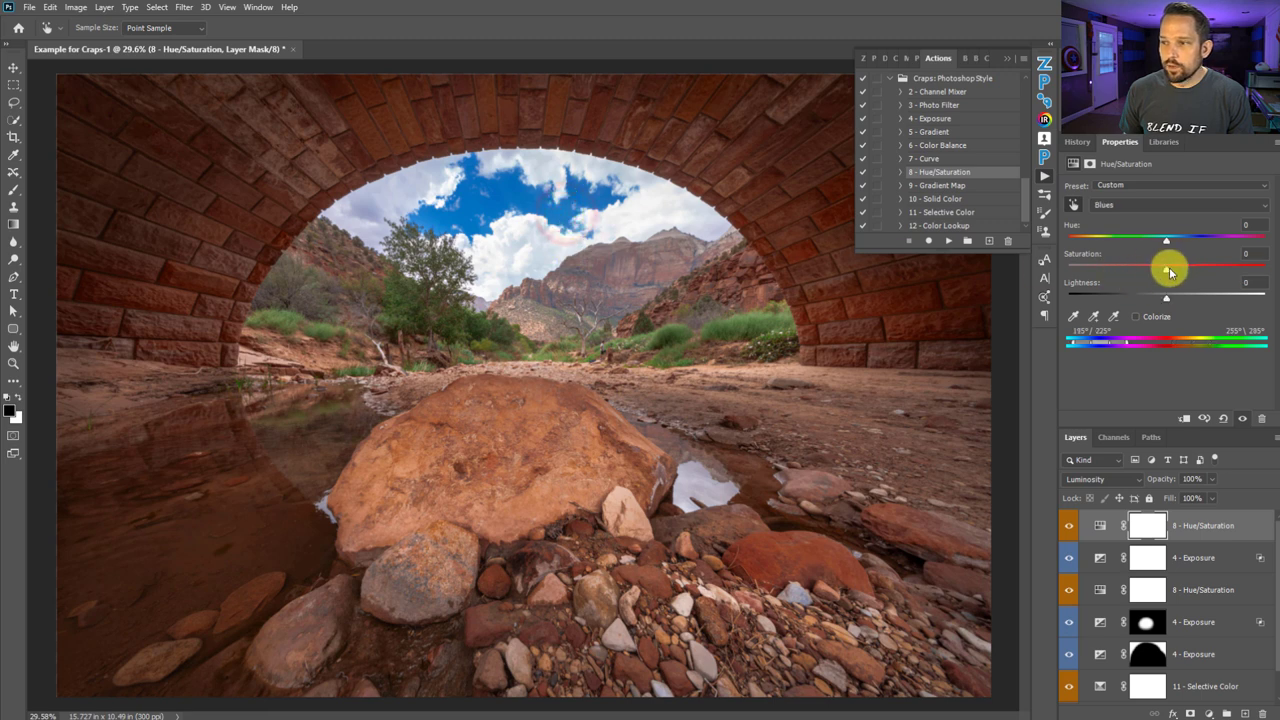
{"action": "left_click_drag", "start_coordinate": [1170, 272], "coordinate": [1205, 282]}
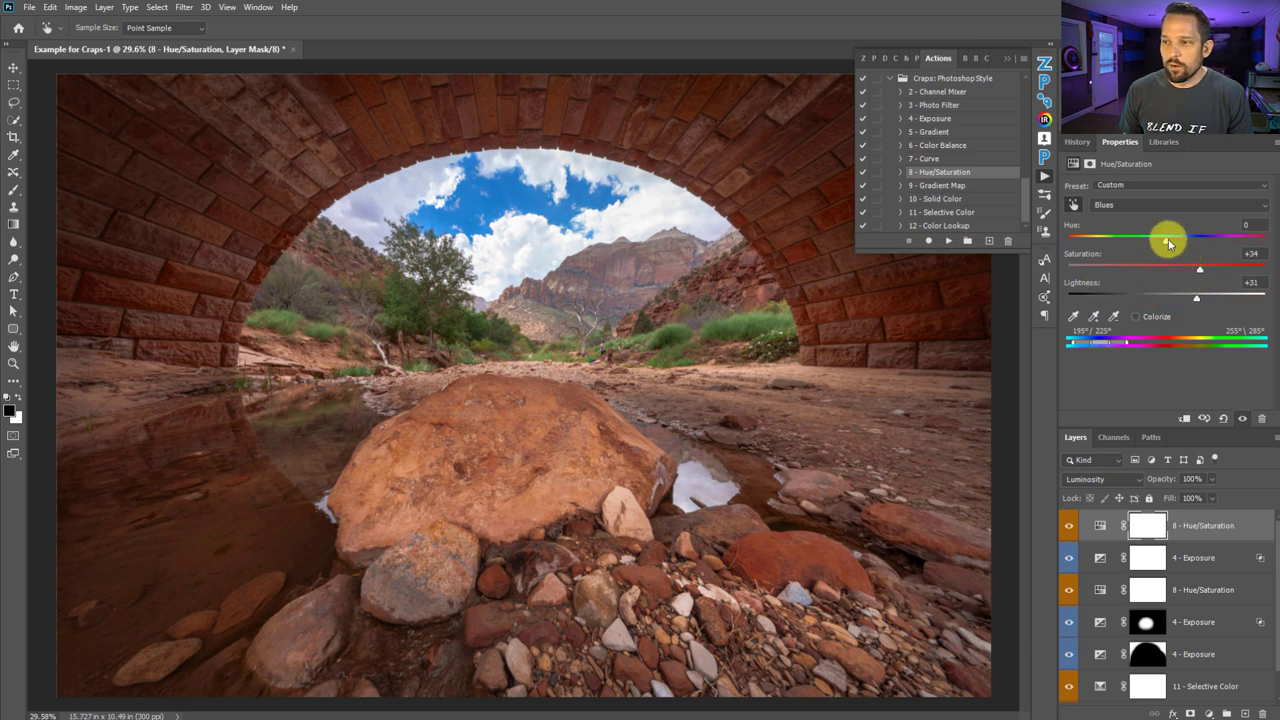
{"action": "mouse_move", "coordinate": [1168, 243]}
{"action": "left_mouse_down"}
{"action": "mouse_move", "coordinate": [1177, 238]}
{"action": "mouse_move", "coordinate": [1143, 240]}
{"action": "mouse_move", "coordinate": [1217, 244]}
{"action": "mouse_move", "coordinate": [1174, 245]}
{"action": "left_mouse_up"}
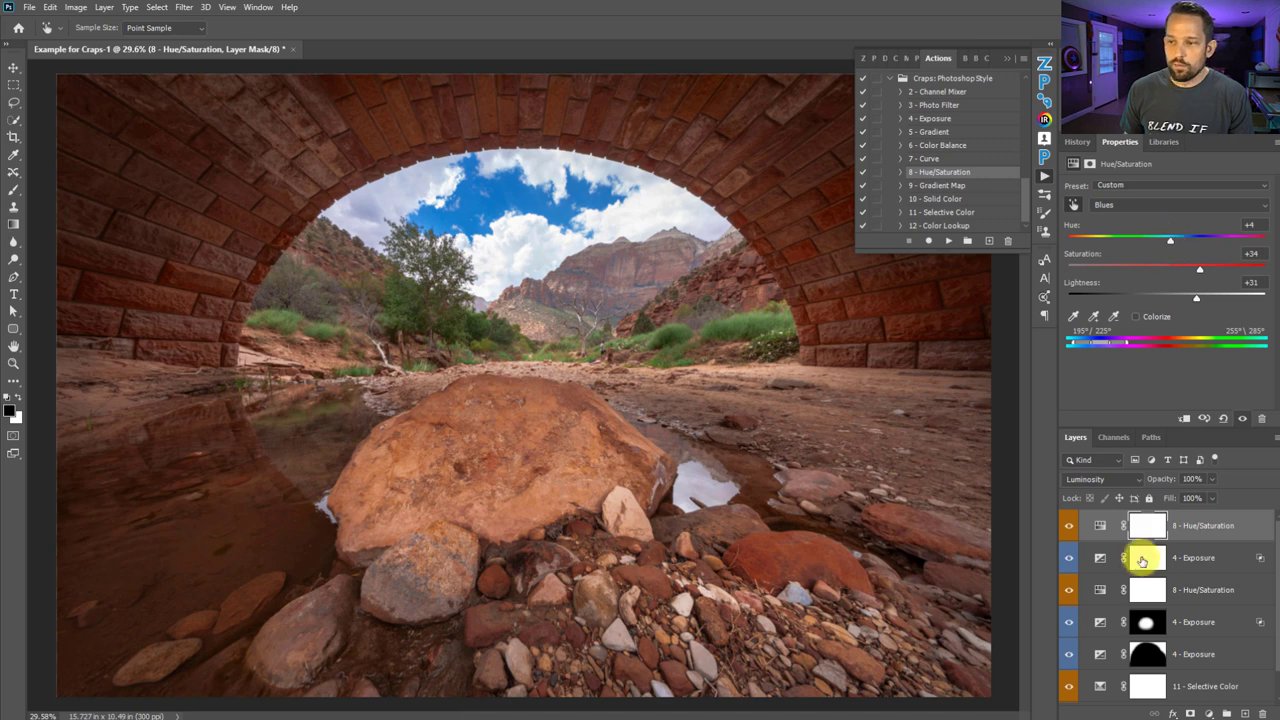
{"action": "left_click", "coordinate": [1067, 525]}
{"action": "left_click", "coordinate": [1067, 525]}
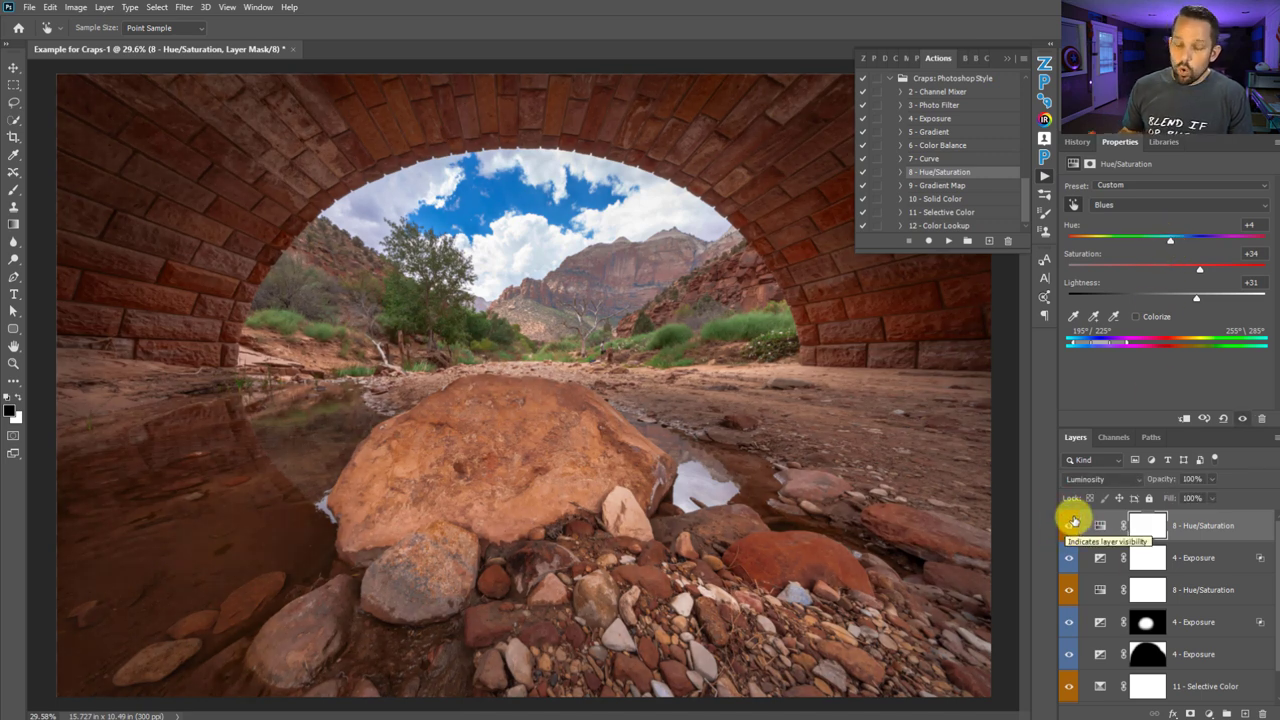
Examine the 4 - Exposure layer directly above Selective Color by toggling its visibility and viewing its mask alone
{"action": "scroll", "coordinate": [1140, 600], "scroll_direction": "down", "scroll_amount": 1}
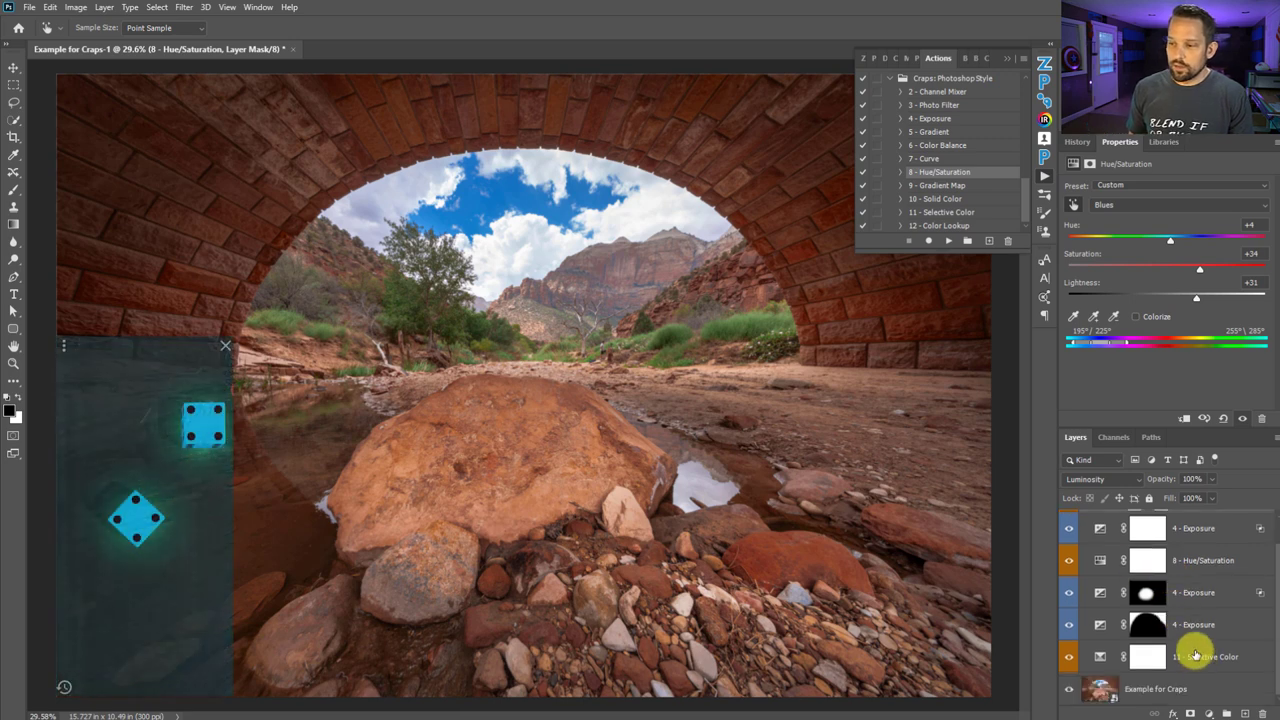
{"action": "scroll", "coordinate": [1196, 556], "scroll_direction": "up", "scroll_amount": 1}
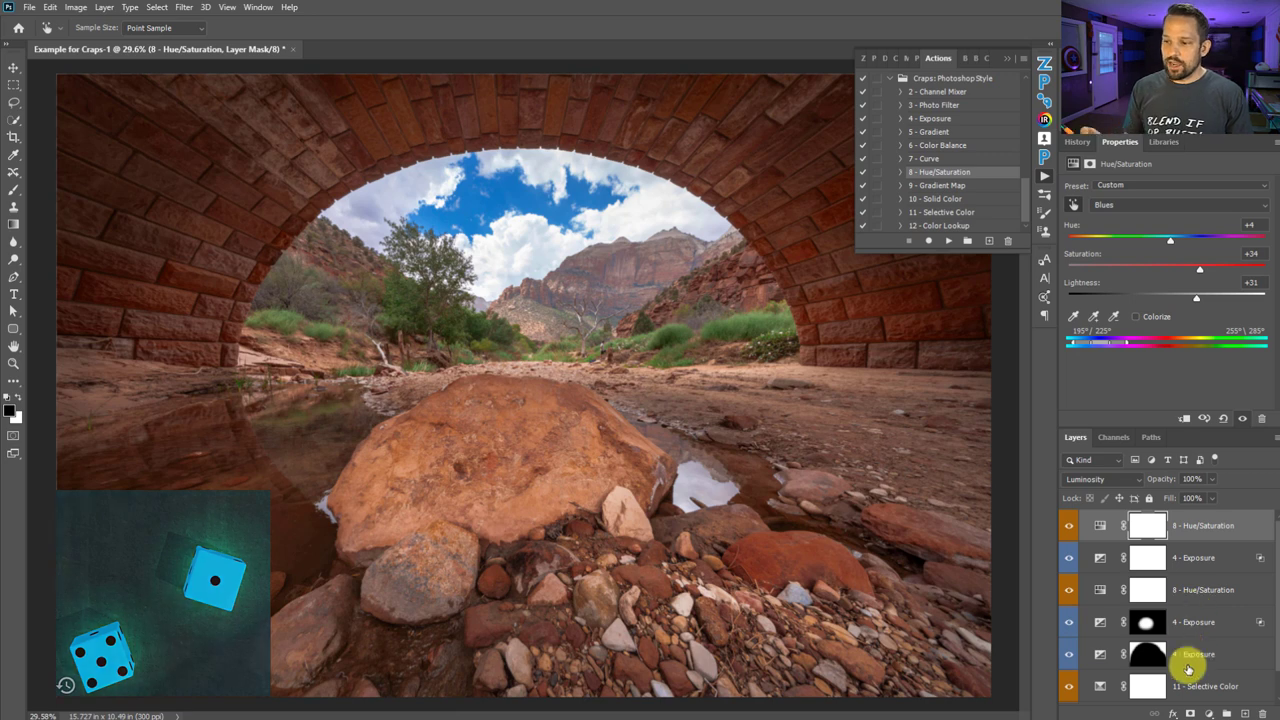
{"action": "left_click", "coordinate": [1097, 657]}
{"action": "left_click", "coordinate": [1070, 655]}
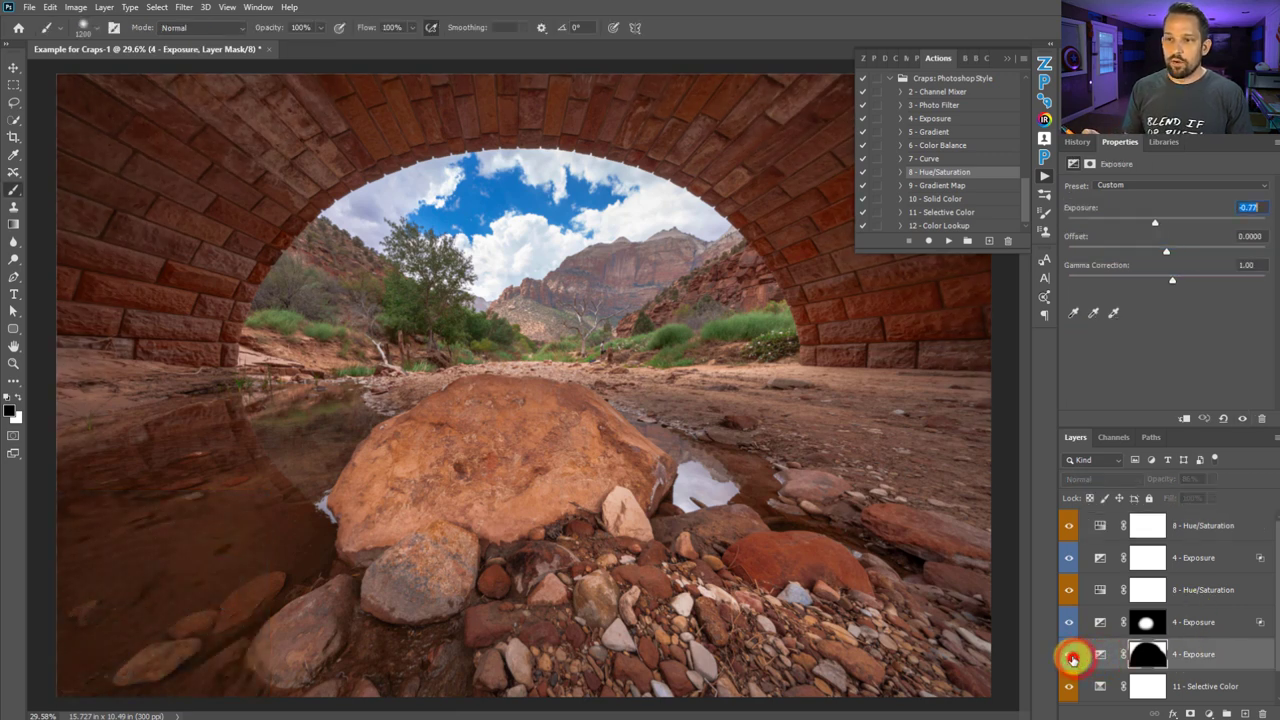
{"action": "left_click", "coordinate": [1070, 655]}
{"action": "key", "text": "b"}
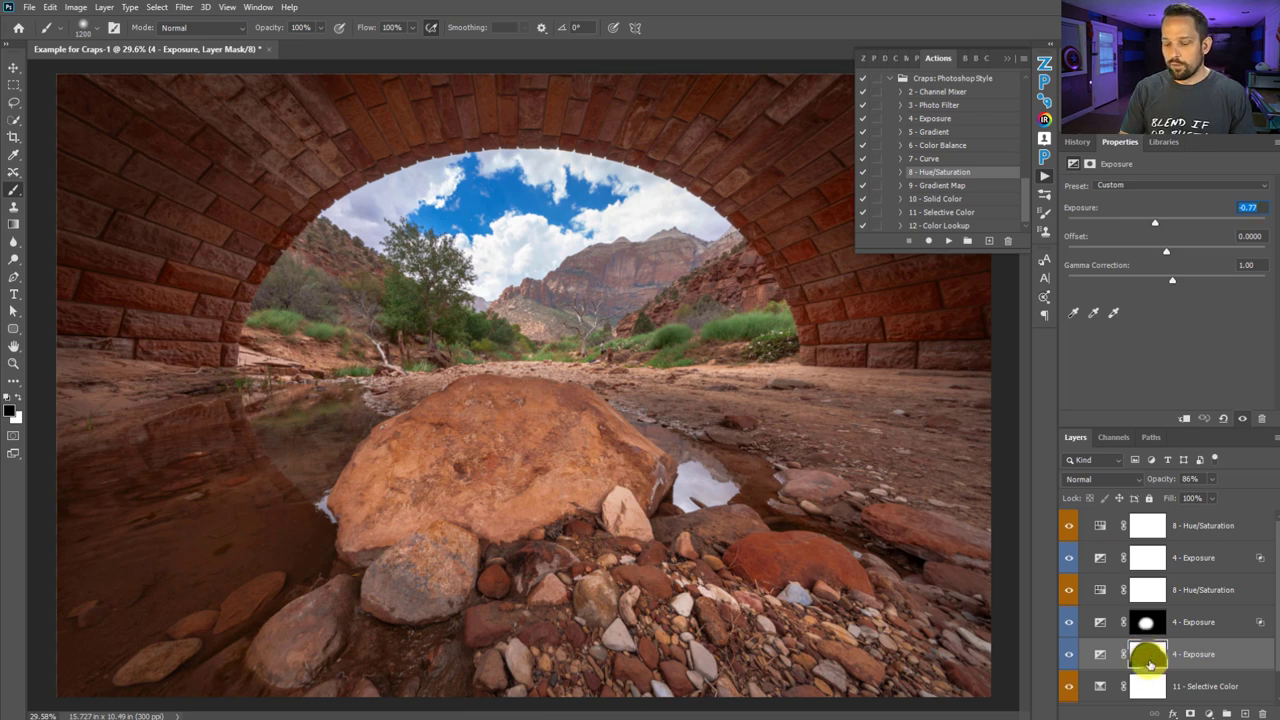
{"action": "left_click", "coordinate": [1149, 663], "text": "alt"}
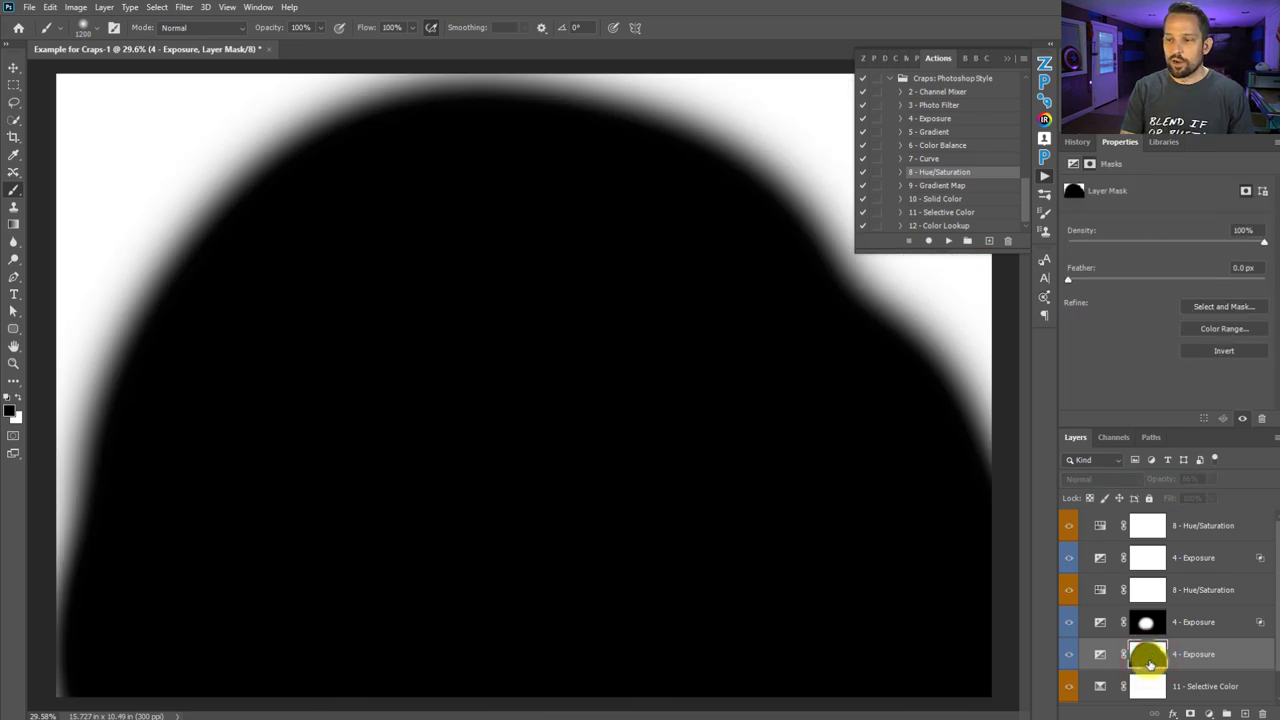
{"action": "left_click", "coordinate": [1149, 663], "text": "alt"}
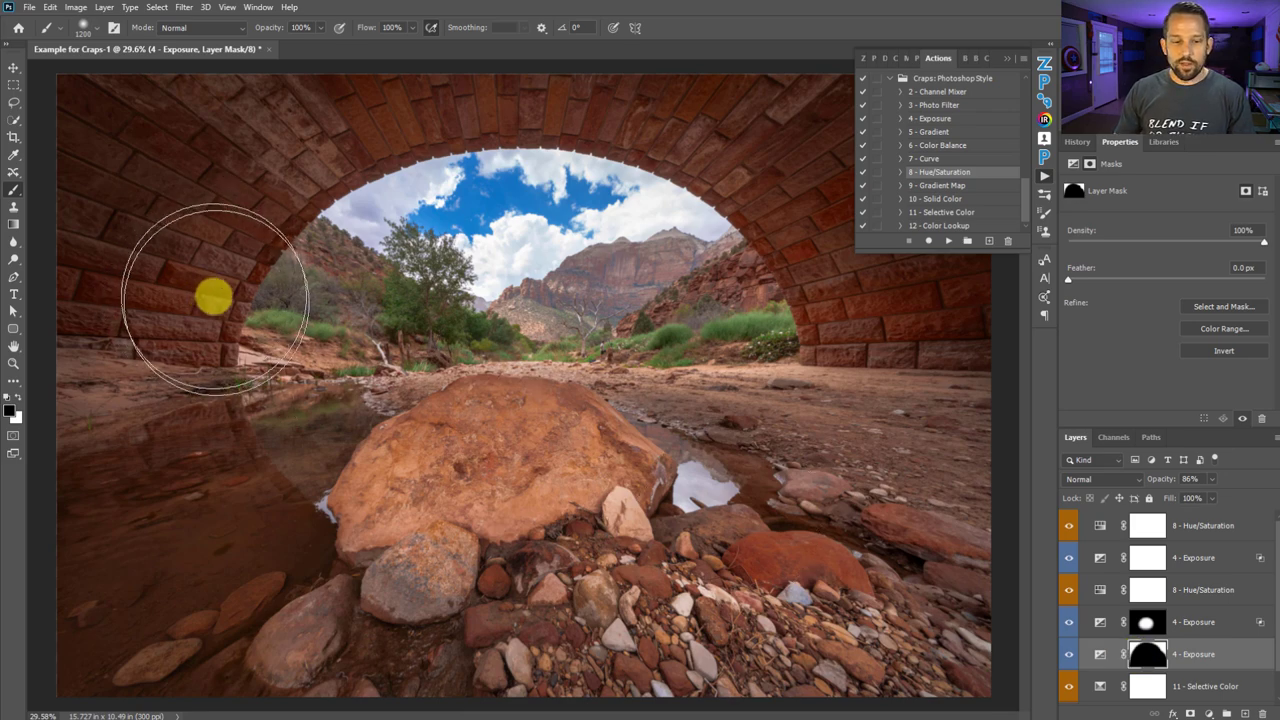
Paint white on that Exposure layer's mask around the image edges to extend the darkening into a vignette
{"action": "key", "text": "x"}
{"action": "left_click", "coordinate": [225, 128]}
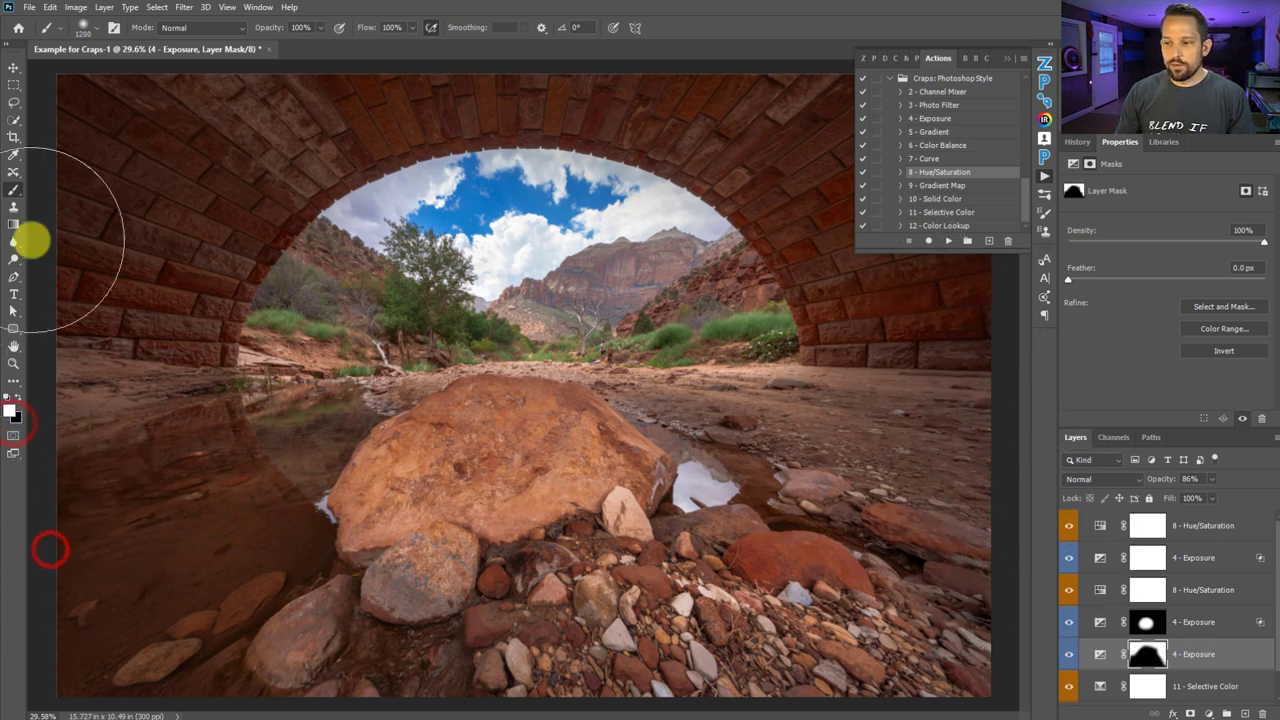
{"action": "left_click", "coordinate": [106, 184]}
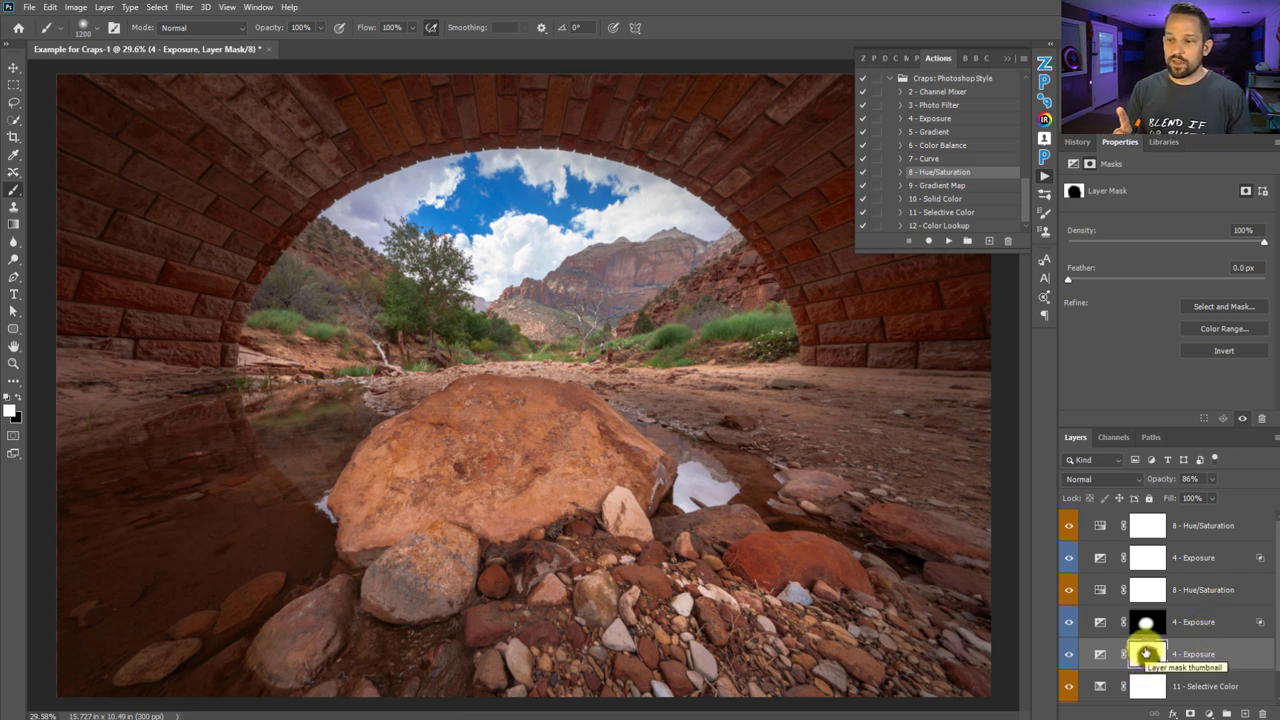
Protect the highlights from the vignette Exposure layer by lowering the white limit of its underlying-layer Blend If
{"action": "left_click", "coordinate": [1238, 654]}
{"action": "double_click", "coordinate": [1238, 654]}
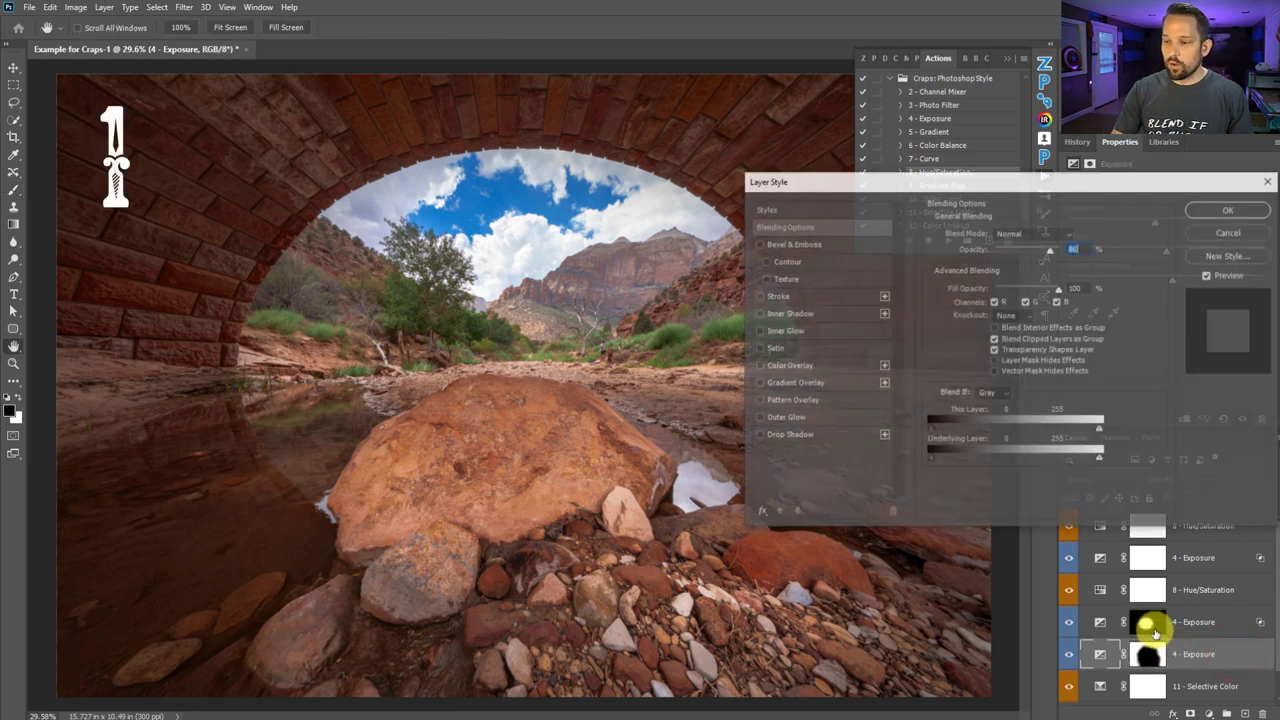
{"action": "left_click_drag", "start_coordinate": [1100, 457], "coordinate": [1008, 457]}
{"action": "left_click", "coordinate": [1244, 212]}
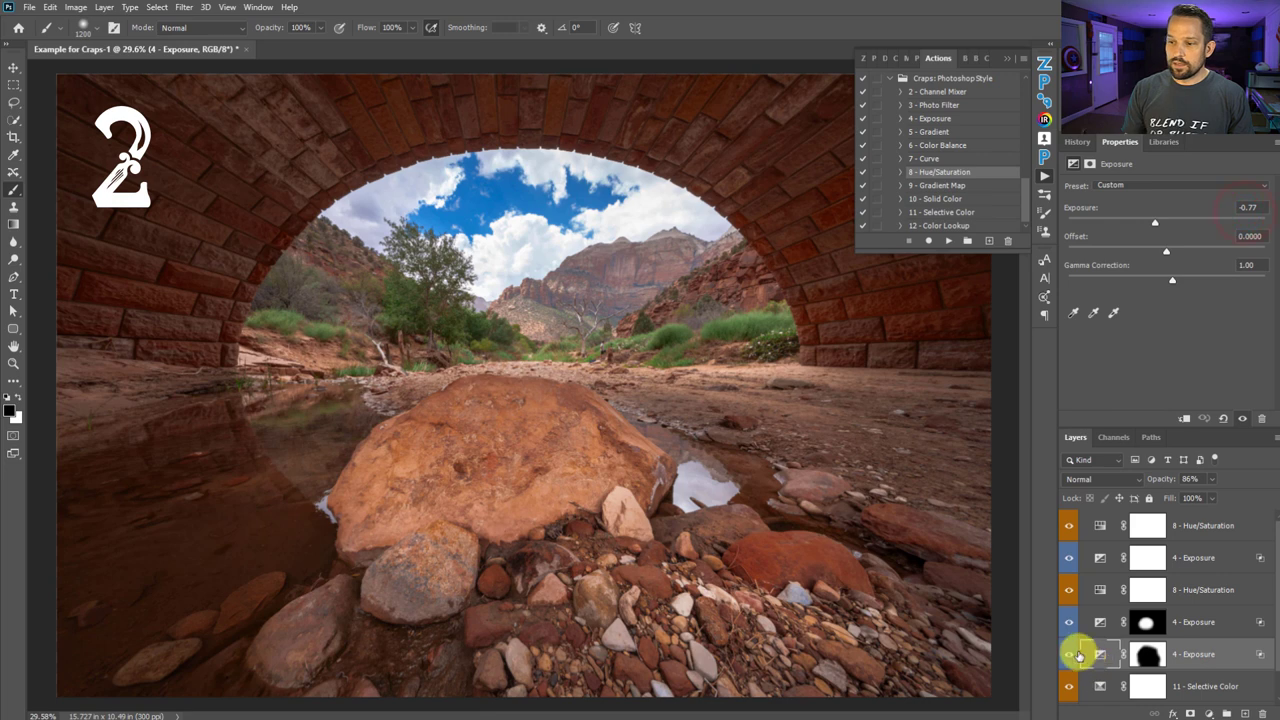
Compare the vignette Exposure layer on and off, reduce its opacity to 60%, and rename it 4 - Exposure 3ch
{"action": "left_click", "coordinate": [1069, 656]}
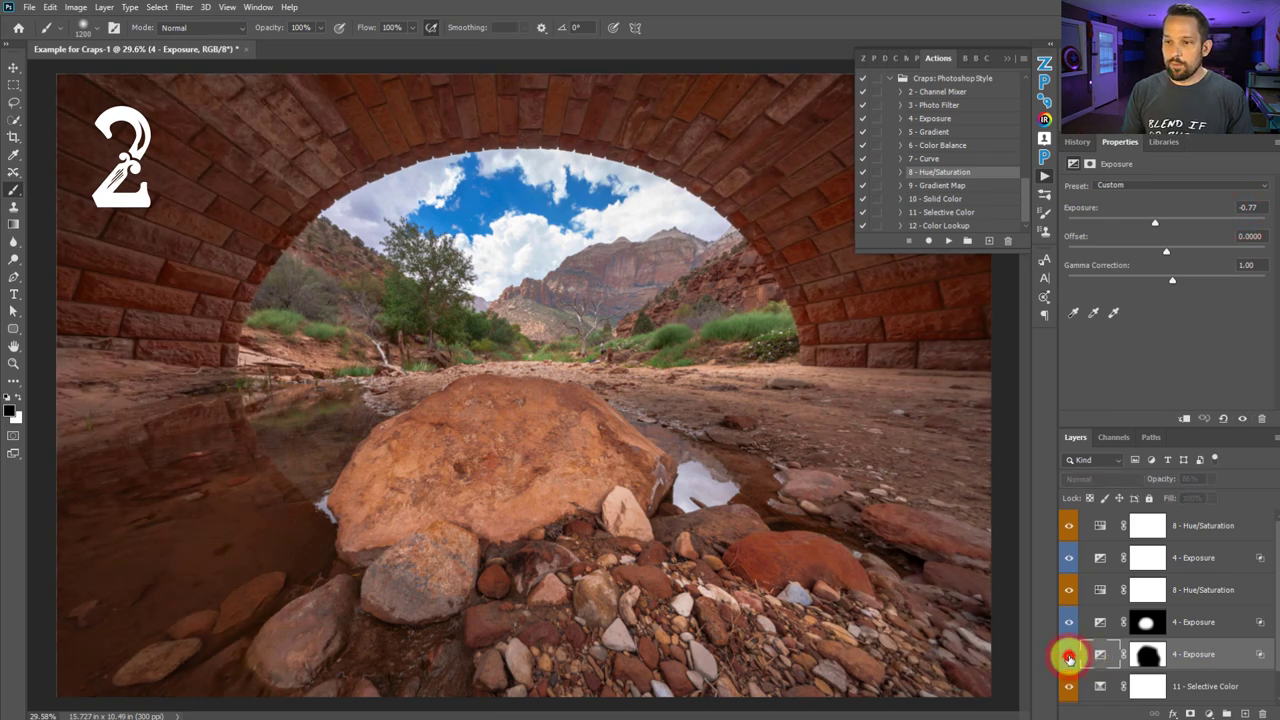
{"action": "left_click", "coordinate": [1069, 656]}
{"action": "left_click", "coordinate": [1209, 479]}
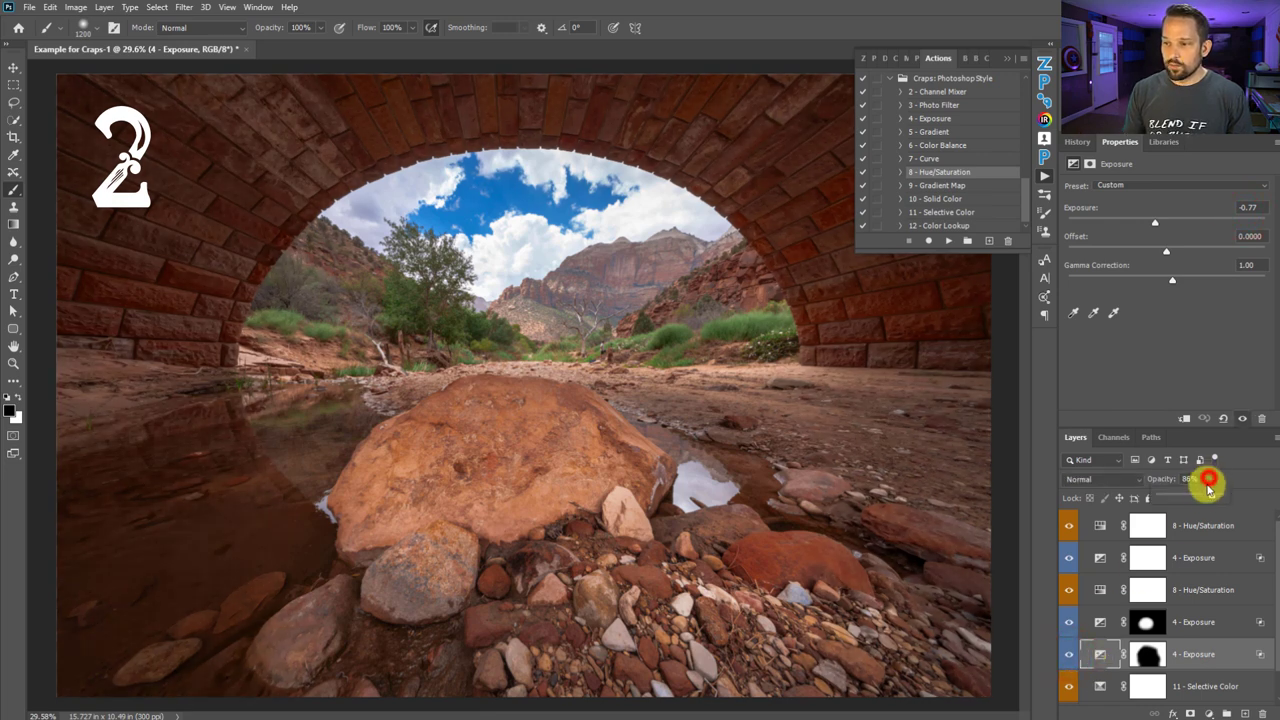
{"action": "left_click_drag", "start_coordinate": [1209, 497], "coordinate": [1199, 498]}
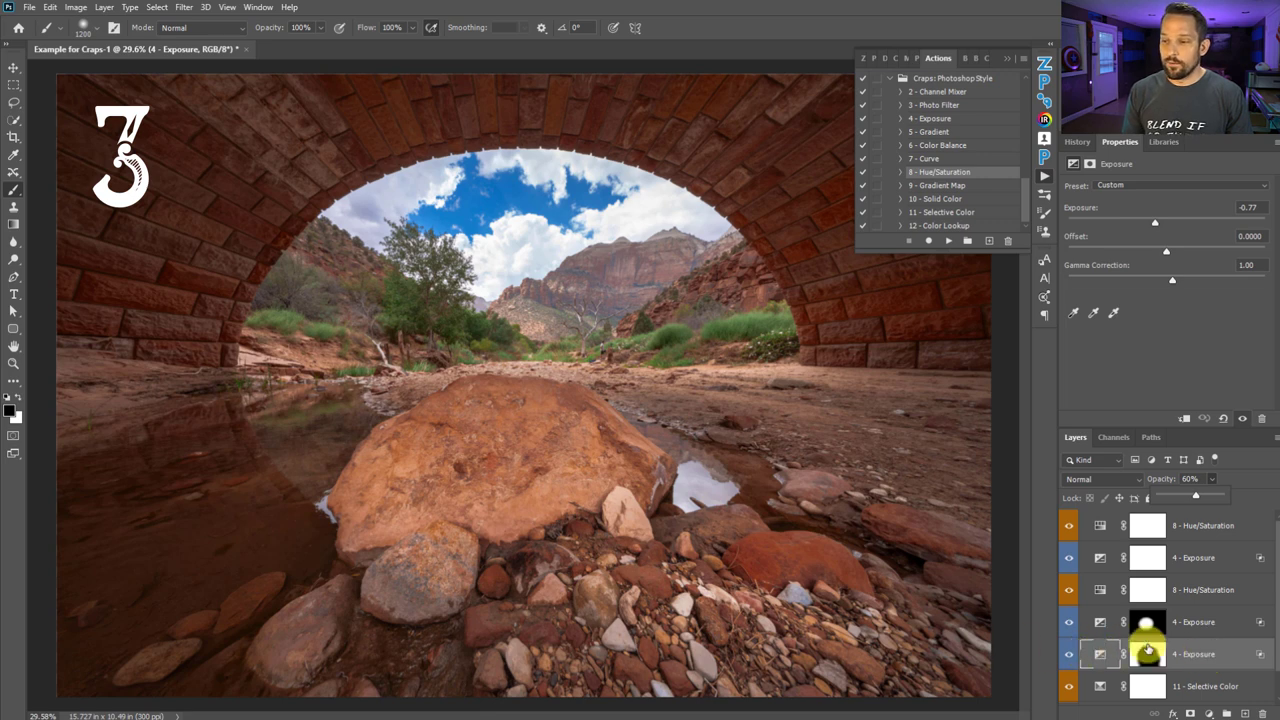
{"action": "key", "text": "ctrl+i"}
{"action": "left_click", "coordinate": [1215, 658]}
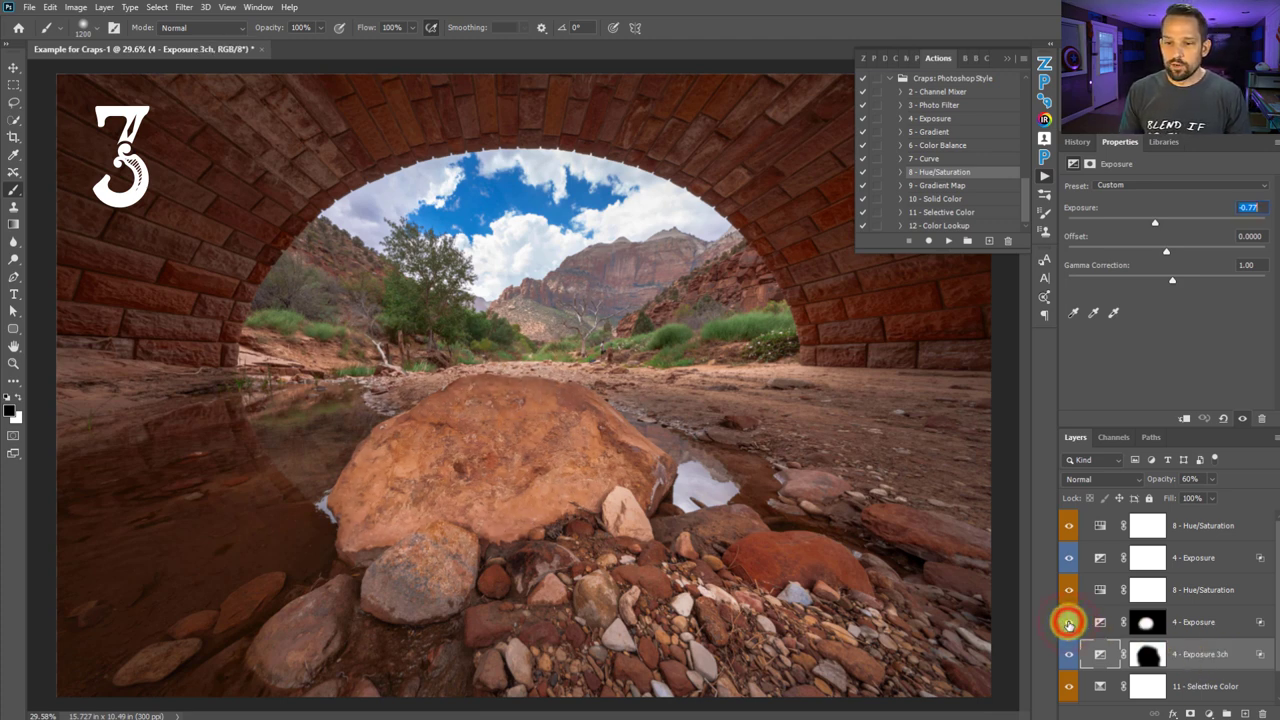
Set the boulder's masked Exposure layer to Exposure +3.81 and Fill 16%, and rename it 4 - Exposure 2ch
{"action": "left_click", "coordinate": [1098, 623]}
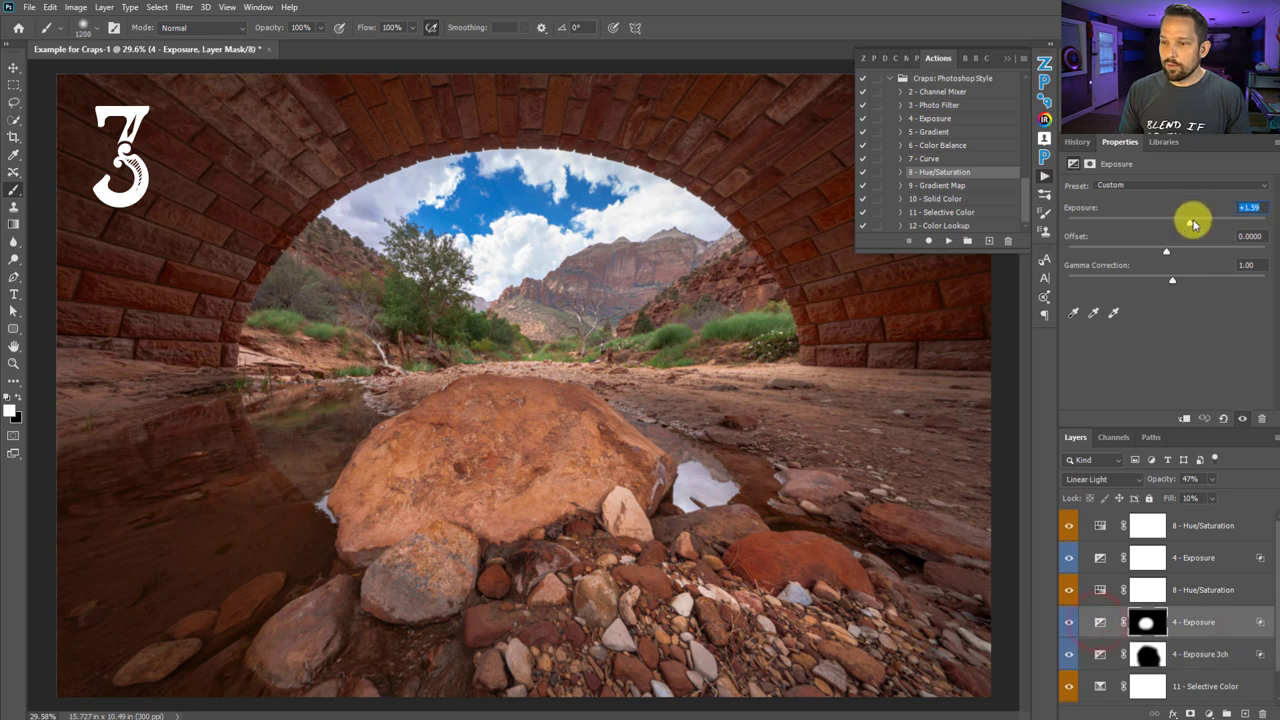
{"action": "left_click_drag", "start_coordinate": [1191, 217], "coordinate": [1218, 225]}
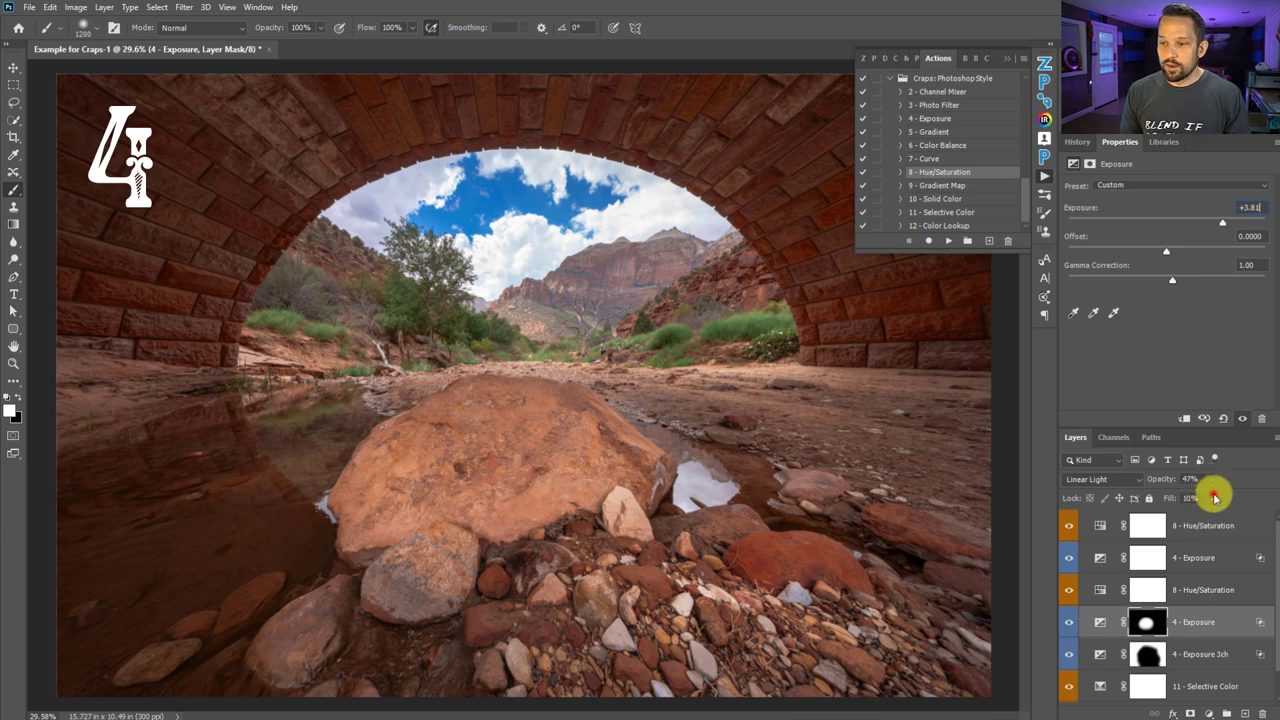
{"action": "mouse_move", "coordinate": [1213, 497]}
{"action": "left_mouse_down"}
{"action": "mouse_move", "coordinate": [1212, 511]}
{"action": "mouse_move", "coordinate": [1238, 511]}
{"action": "mouse_move", "coordinate": [1218, 510]}
{"action": "left_mouse_up"}
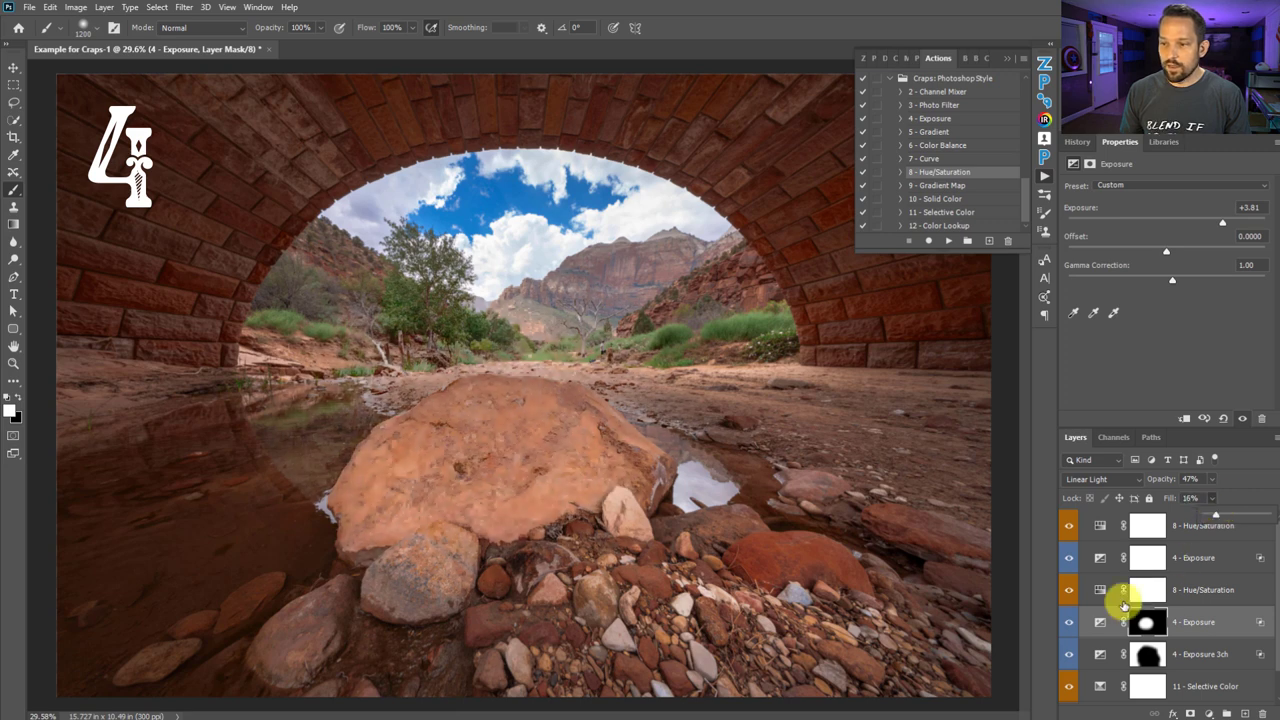
{"action": "double_click", "coordinate": [1197, 622]}
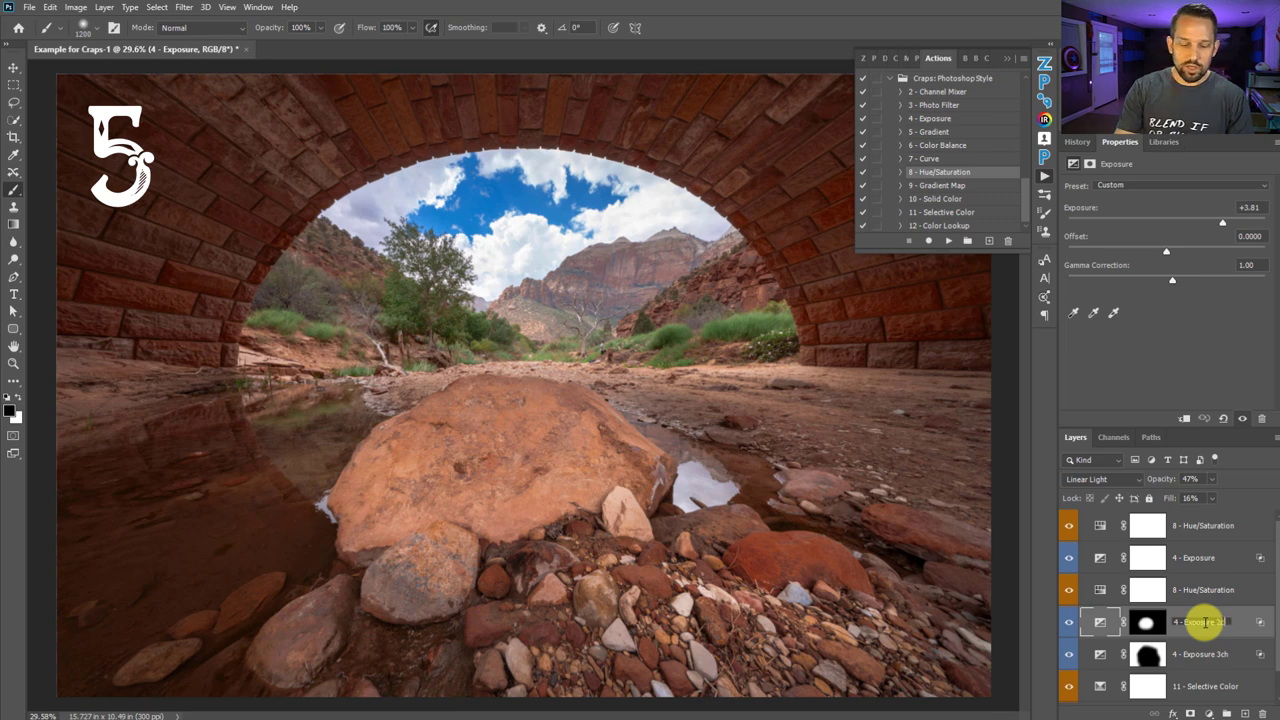
{"action": "key", "text": "Return"}
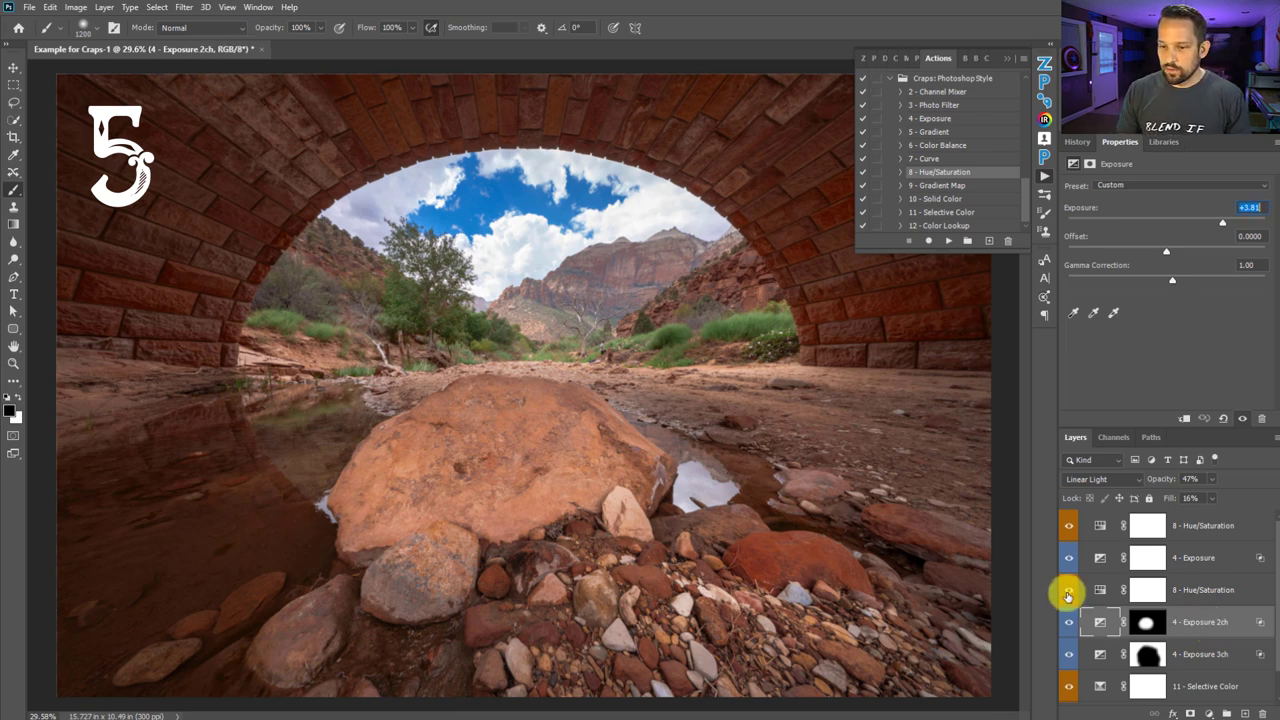
Compare the image with the 4 - Exposure layer switched off and on
{"action": "left_click", "coordinate": [1069, 557]}
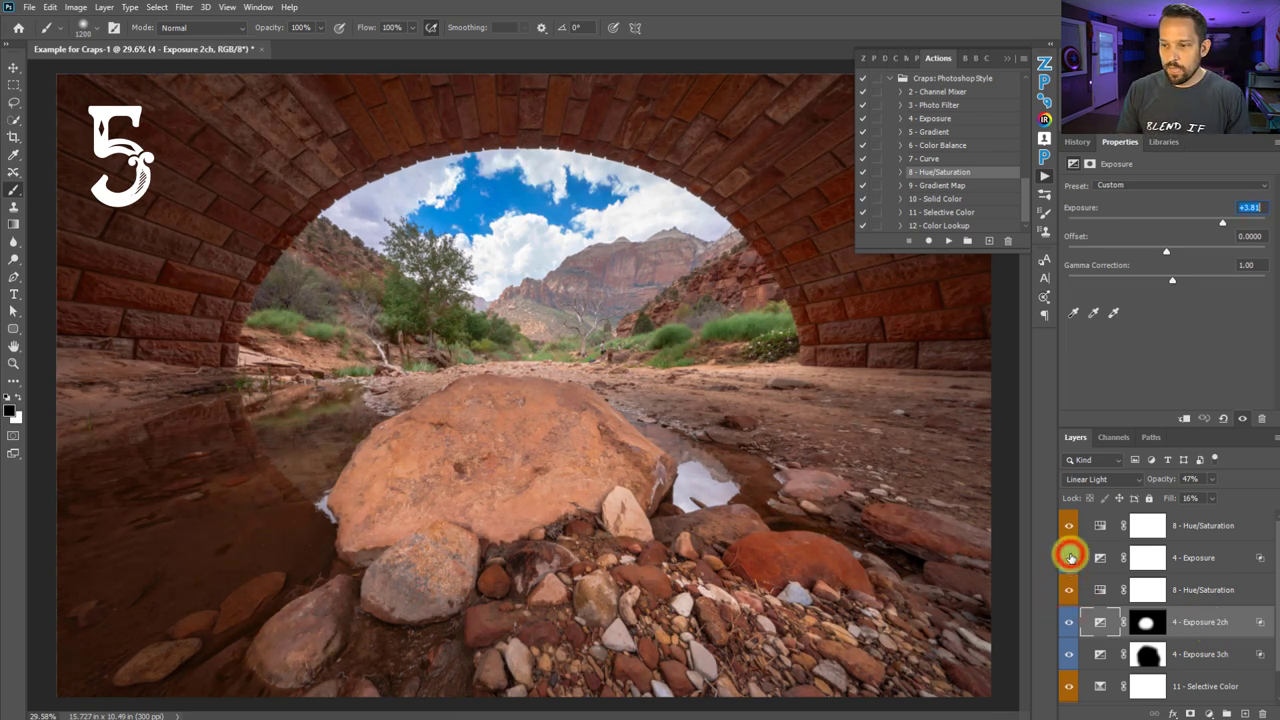
{"action": "left_click", "coordinate": [1069, 557]}
{"action": "left_click", "coordinate": [1070, 557]}
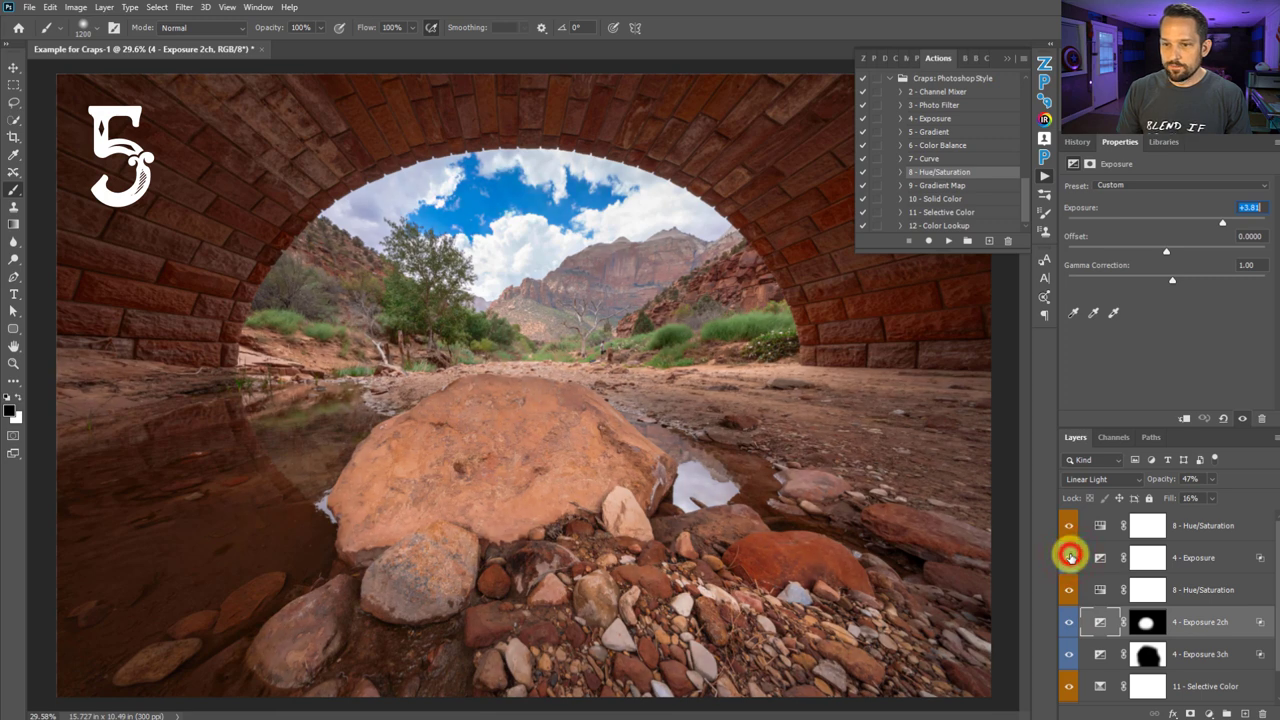
{"action": "left_click", "coordinate": [1070, 557]}
{"action": "left_click", "coordinate": [1070, 557]}
{"action": "left_click", "coordinate": [1070, 557]}
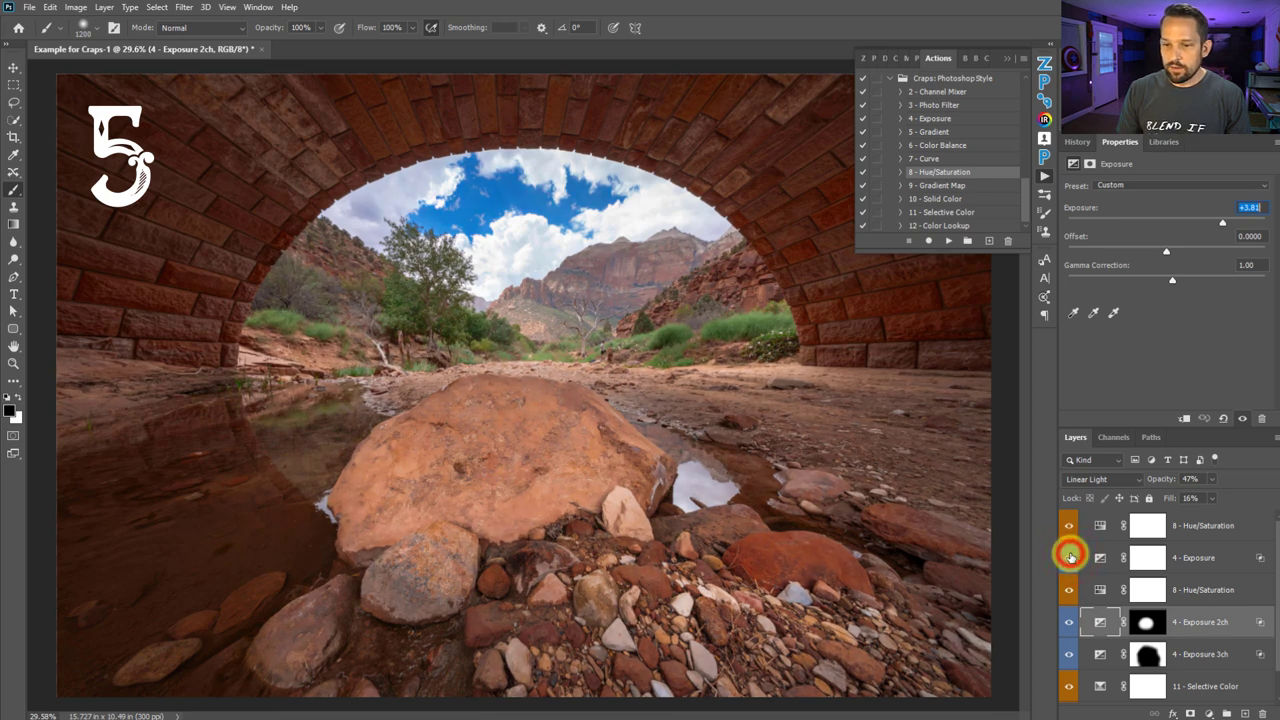
{"action": "left_click", "coordinate": [1070, 560]}
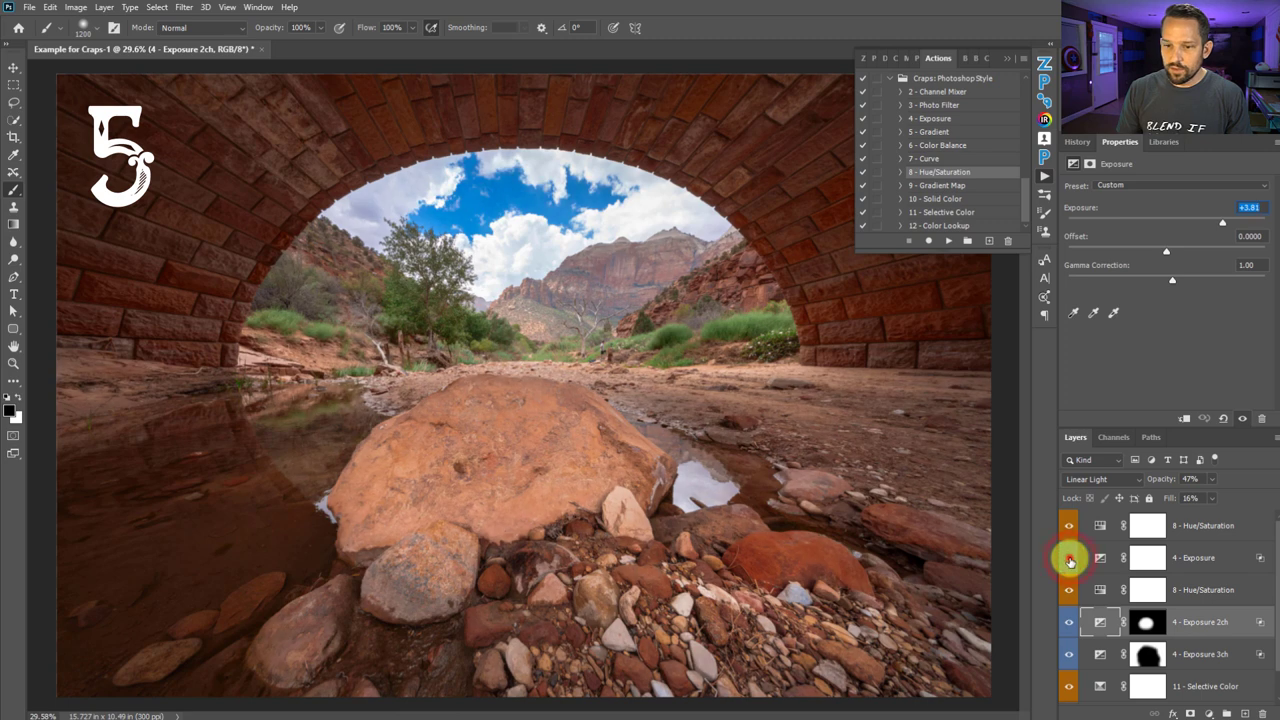
{"action": "left_click", "coordinate": [1070, 558]}
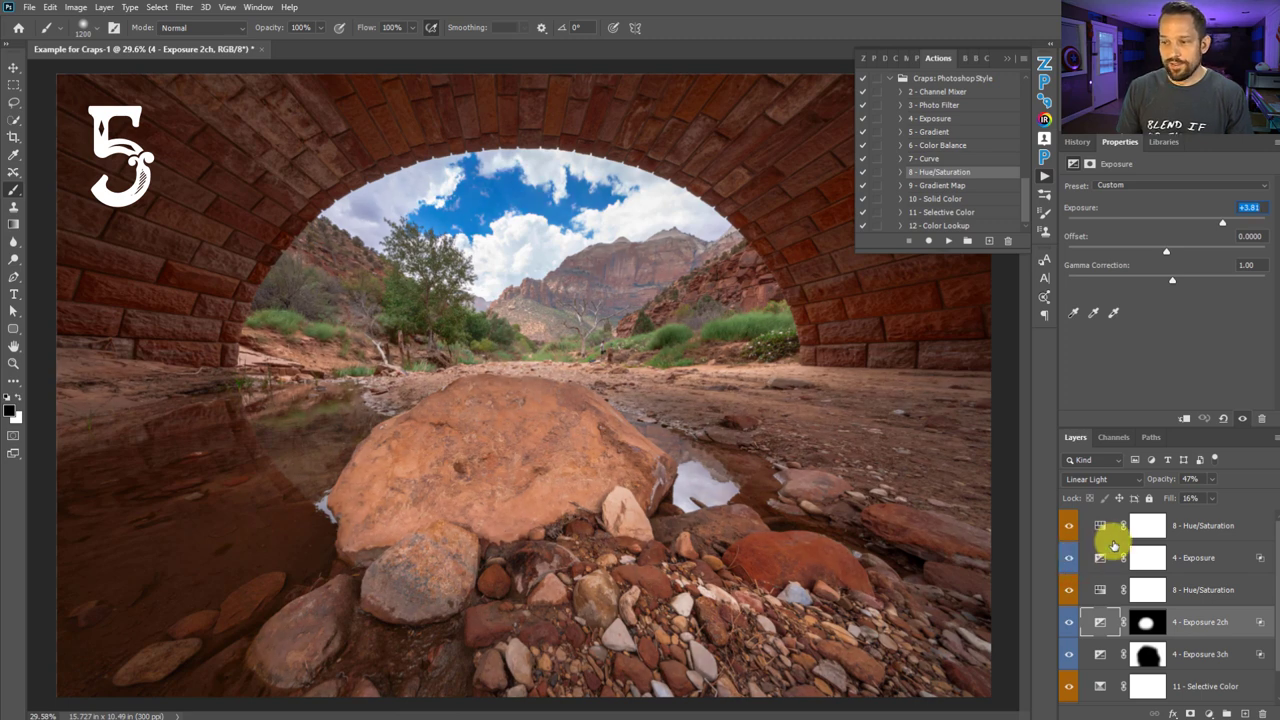
Compare the uppermost Hue/Saturation layer on and off, and reduce its opacity to 50%
{"action": "left_click", "coordinate": [1100, 525]}
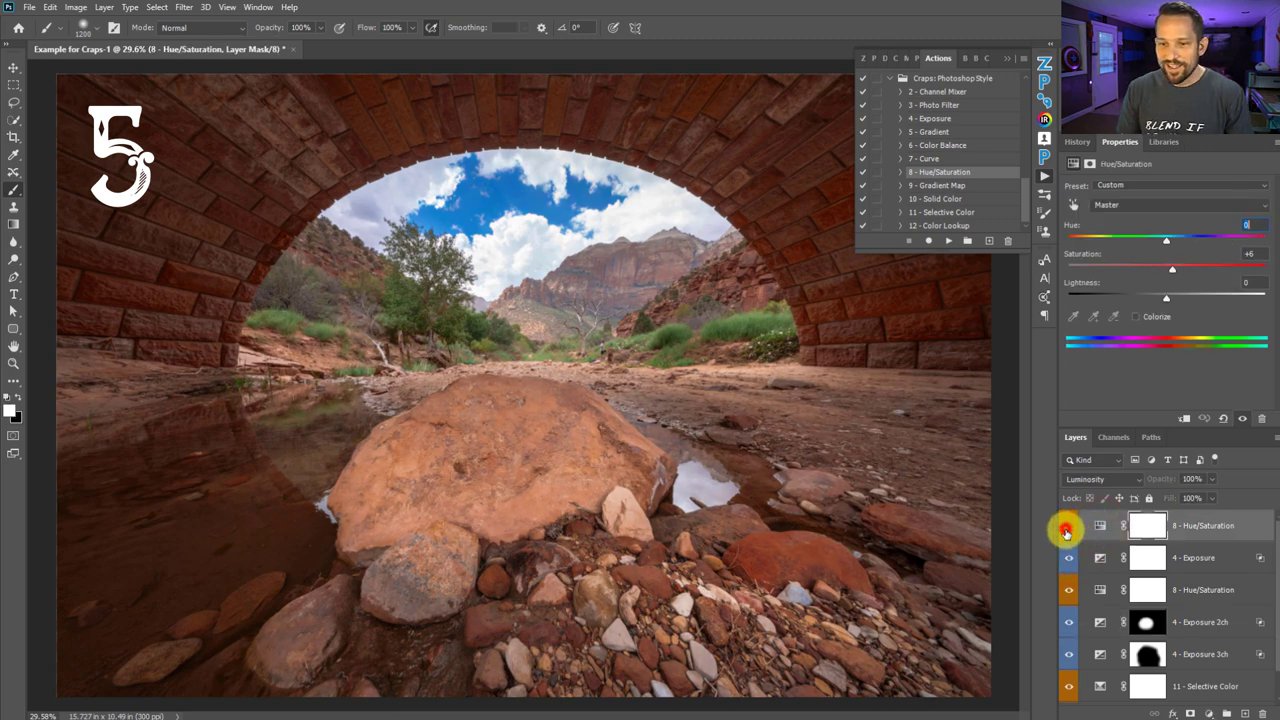
{"action": "left_click", "coordinate": [1069, 527]}
{"action": "left_click", "coordinate": [1069, 527]}
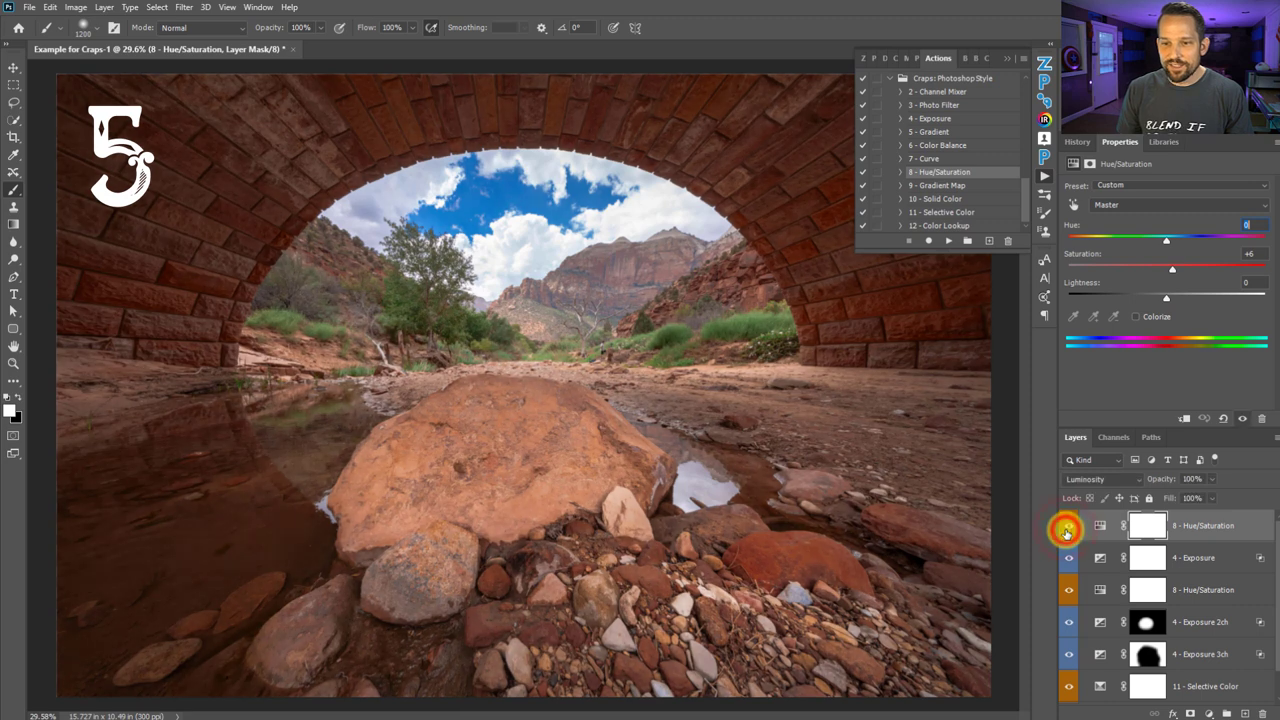
{"action": "left_click", "coordinate": [1212, 487]}
{"action": "left_click_drag", "start_coordinate": [1214, 500], "coordinate": [1190, 500]}
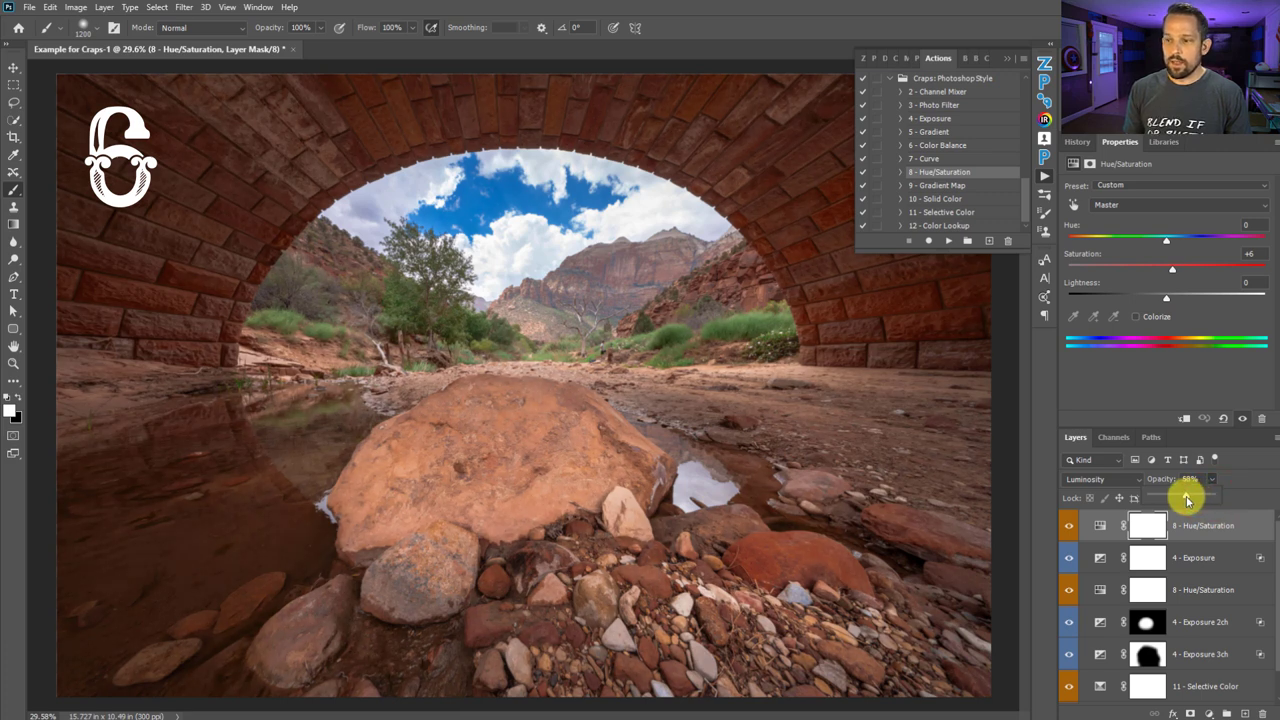
{"action": "left_click_drag", "start_coordinate": [1186, 497], "coordinate": [1183, 500]}
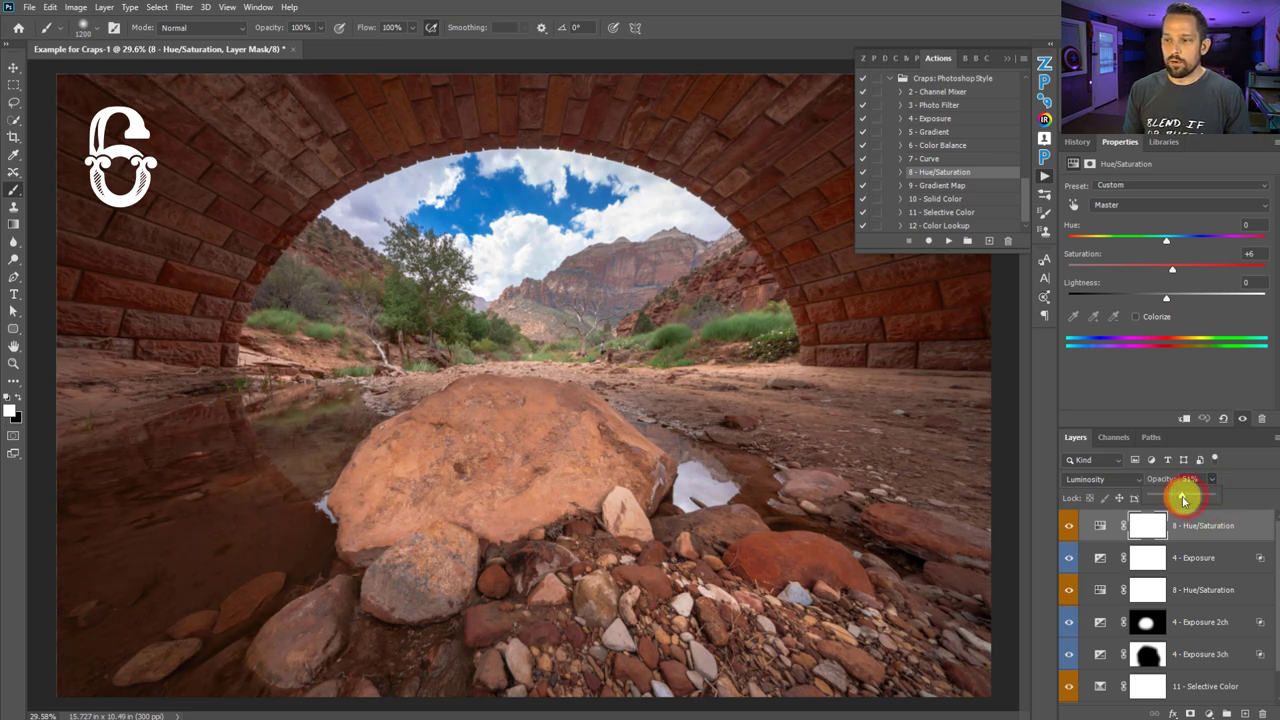
{"action": "left_click", "coordinate": [1069, 526]}
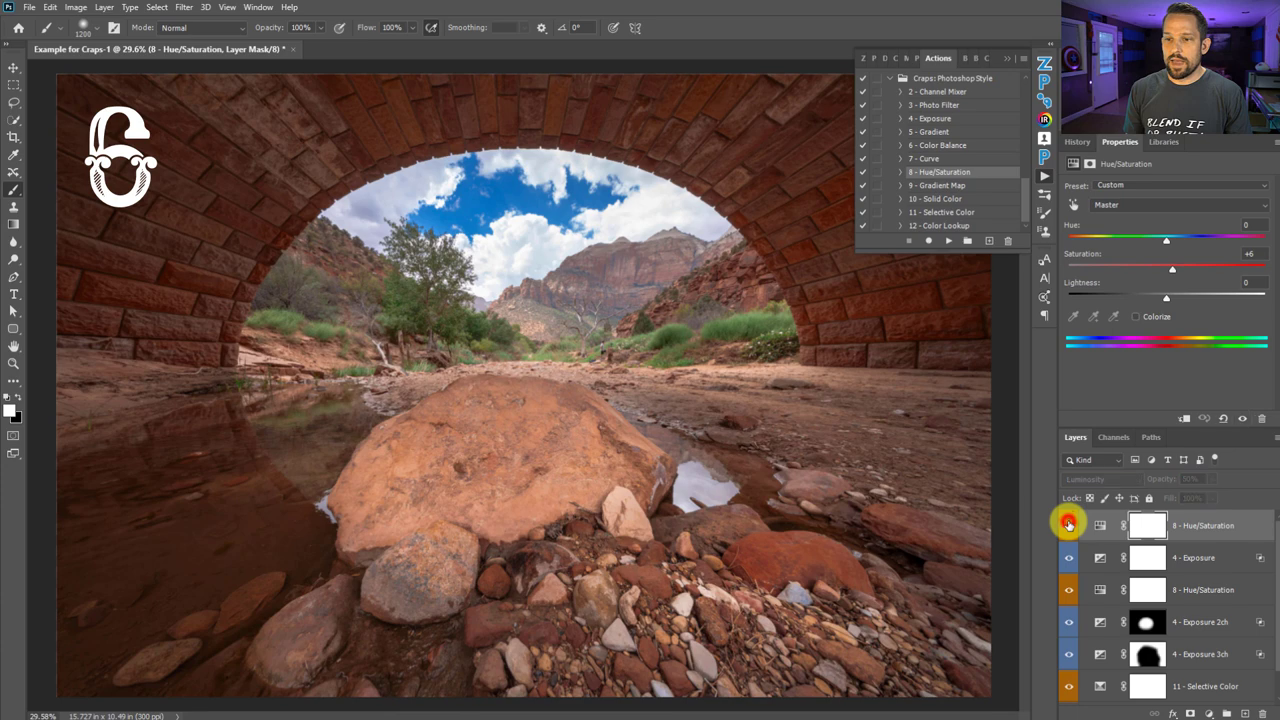
Rename the uppermost Hue/Saturation layer 8 - Hue/Saturation ch, leaving its blending options as they are
{"action": "double_click", "coordinate": [1258, 533]}
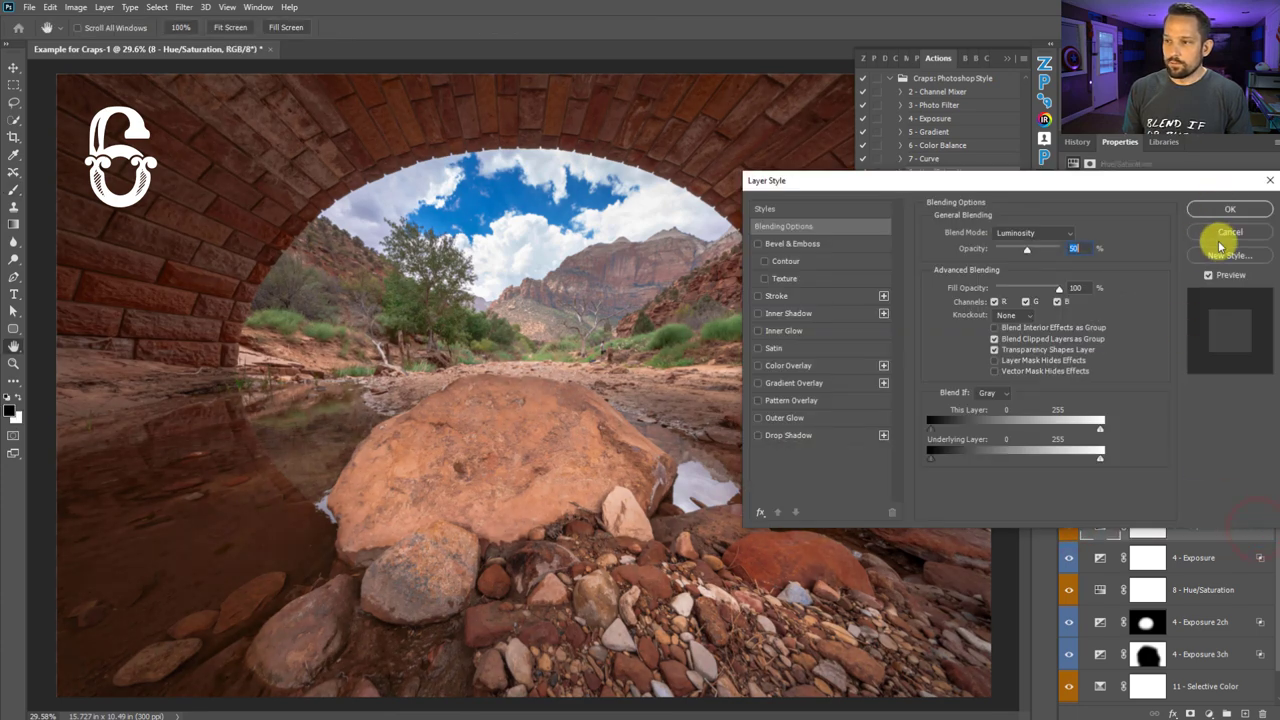
{"action": "left_click", "coordinate": [1222, 238]}
{"action": "double_click", "coordinate": [1206, 523]}
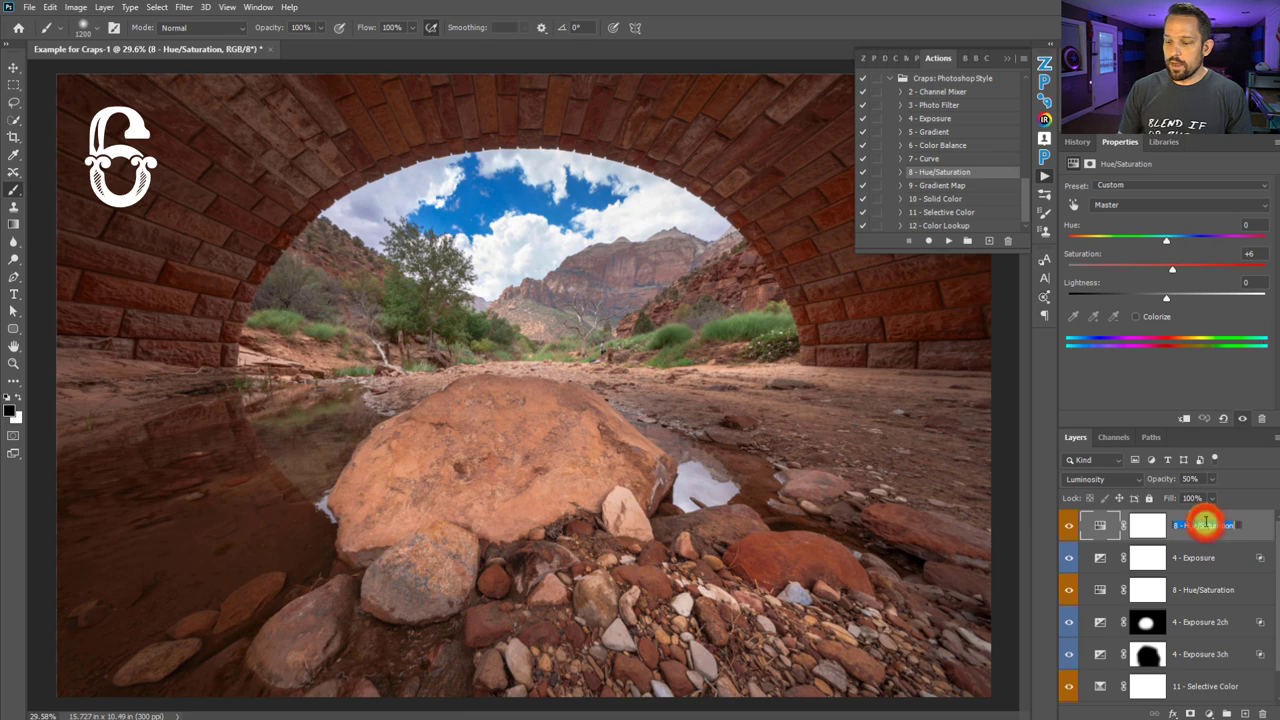
{"action": "type", "text": "ch"}
{"action": "key", "text": "Return"}
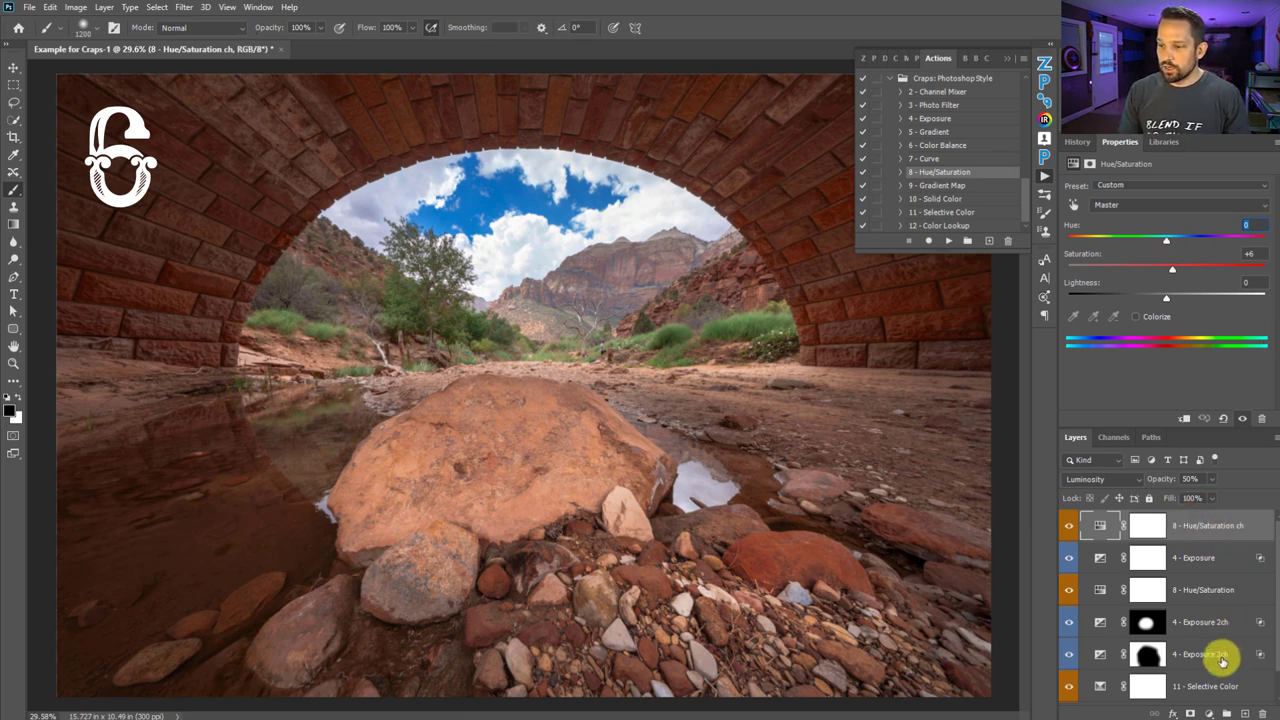
Review the edit by hiding all adjustment layers above the base photo and showing them again one by one from Selective Color upward
{"action": "scroll", "coordinate": [1194, 616], "scroll_direction": "down", "scroll_amount": 1}
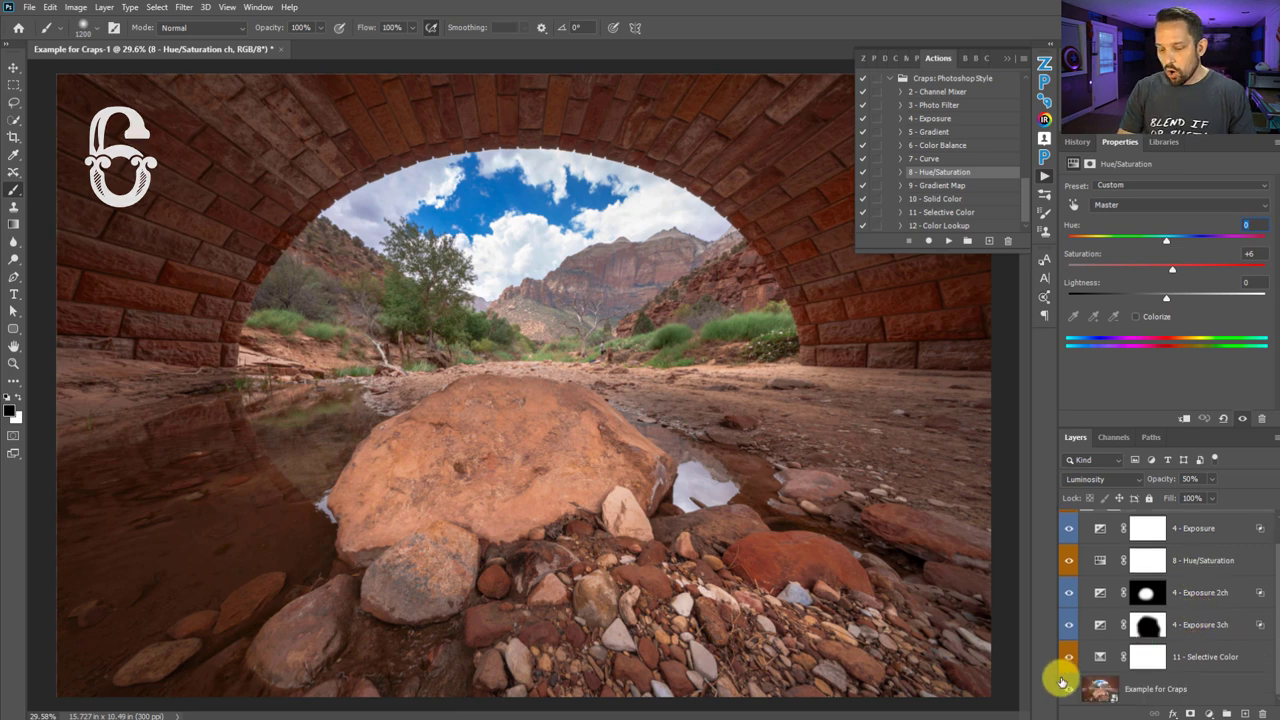
{"action": "left_click", "coordinate": [1069, 683], "text": "alt"}
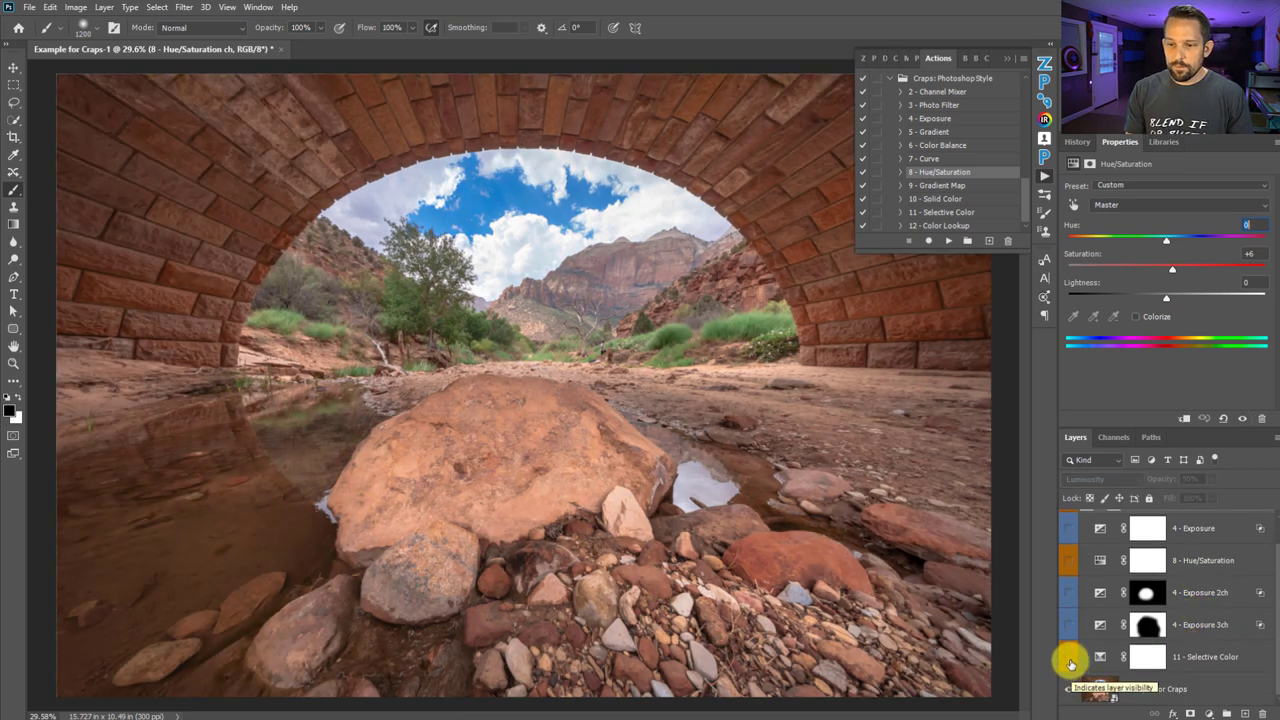
{"action": "left_click", "coordinate": [1070, 662]}
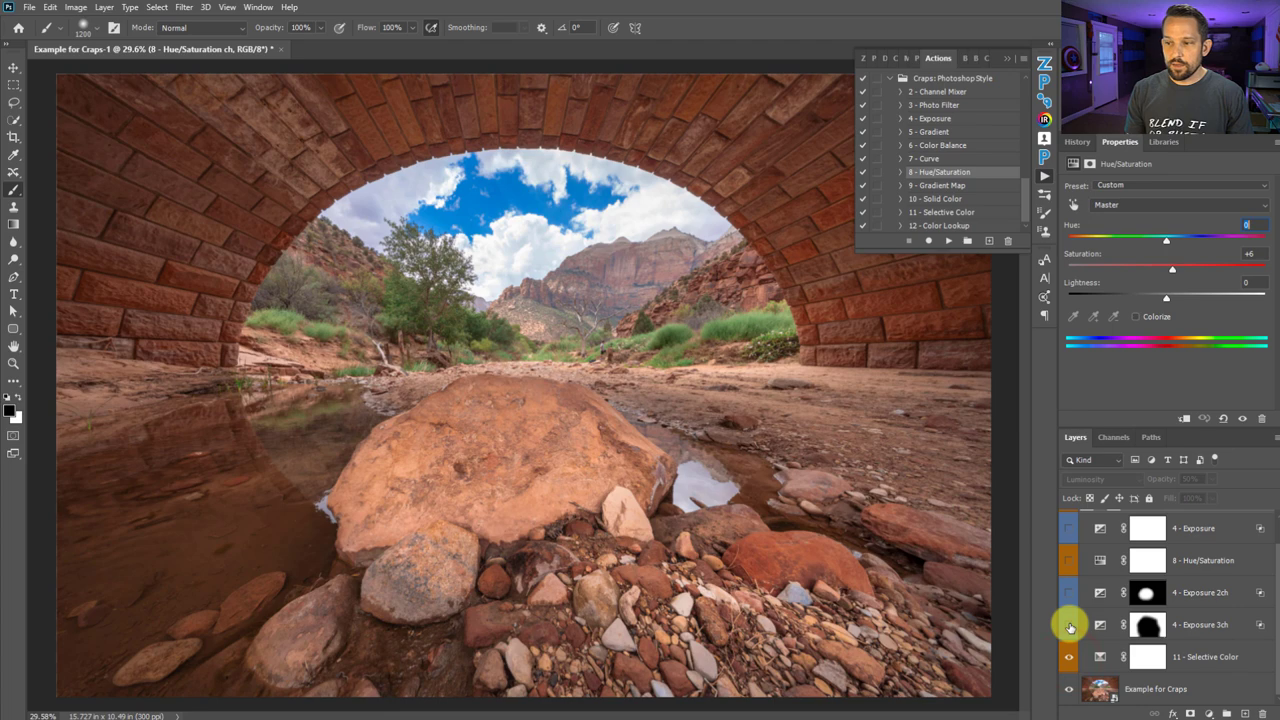
{"action": "left_click", "coordinate": [1069, 627]}
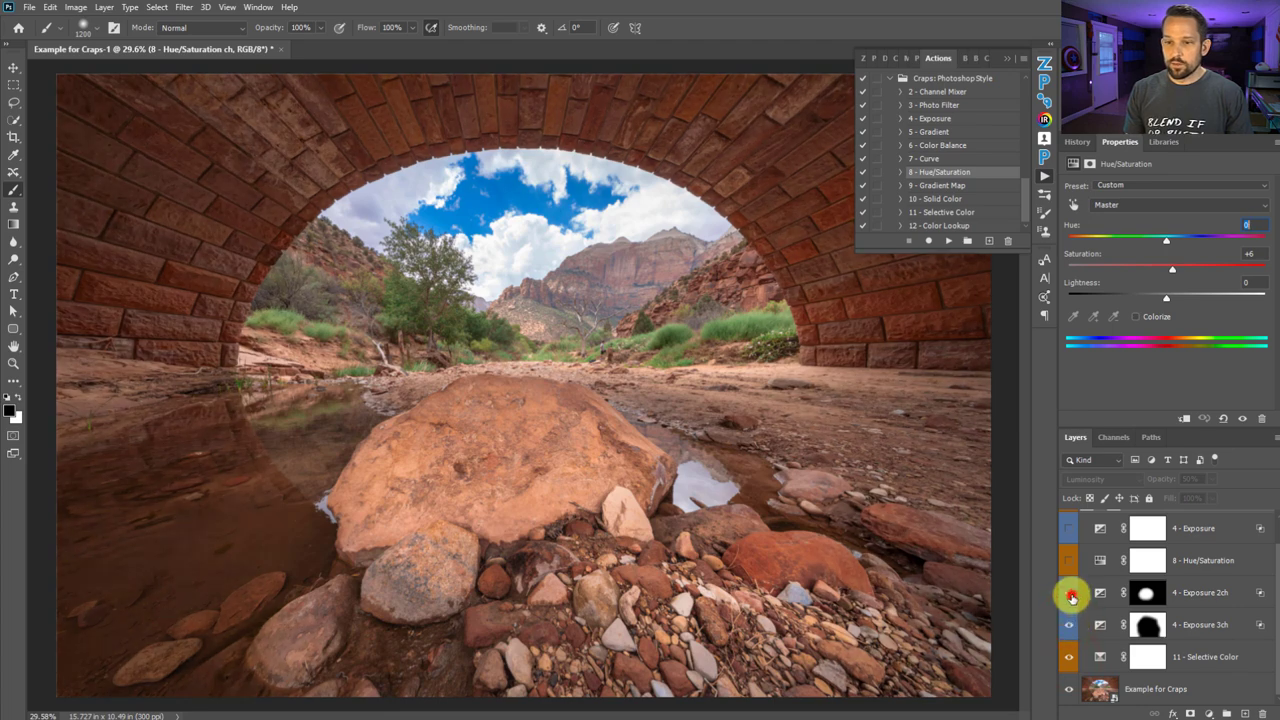
{"action": "left_click", "coordinate": [1071, 596]}
{"action": "left_click", "coordinate": [1070, 630]}
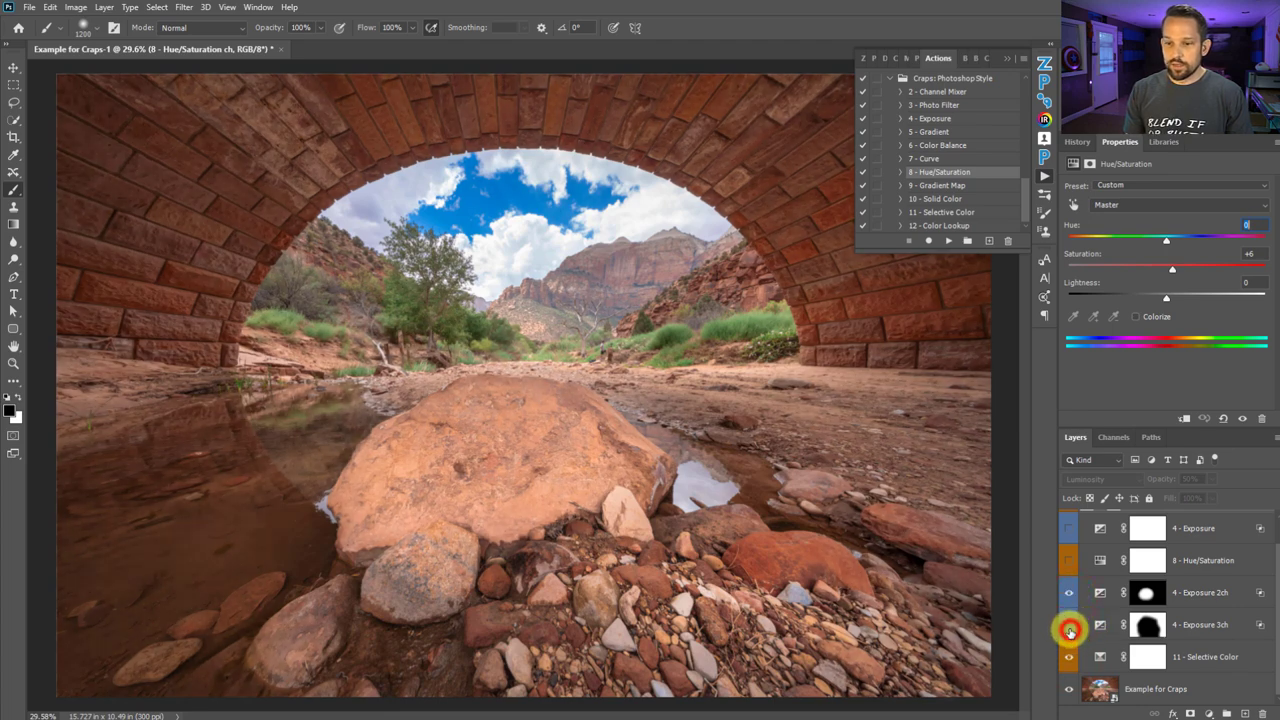
{"action": "left_click", "coordinate": [1070, 630]}
{"action": "left_click", "coordinate": [1068, 592]}
{"action": "left_click", "coordinate": [1068, 592]}
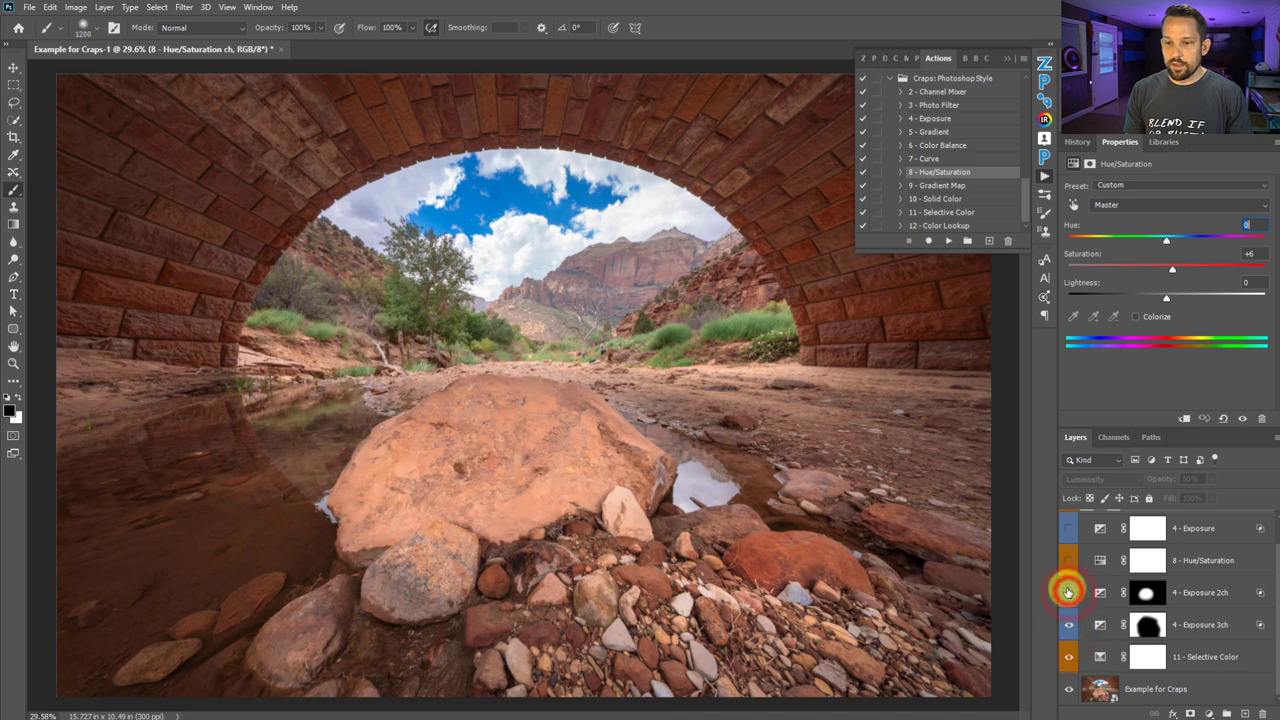
{"action": "left_click", "coordinate": [1070, 562]}
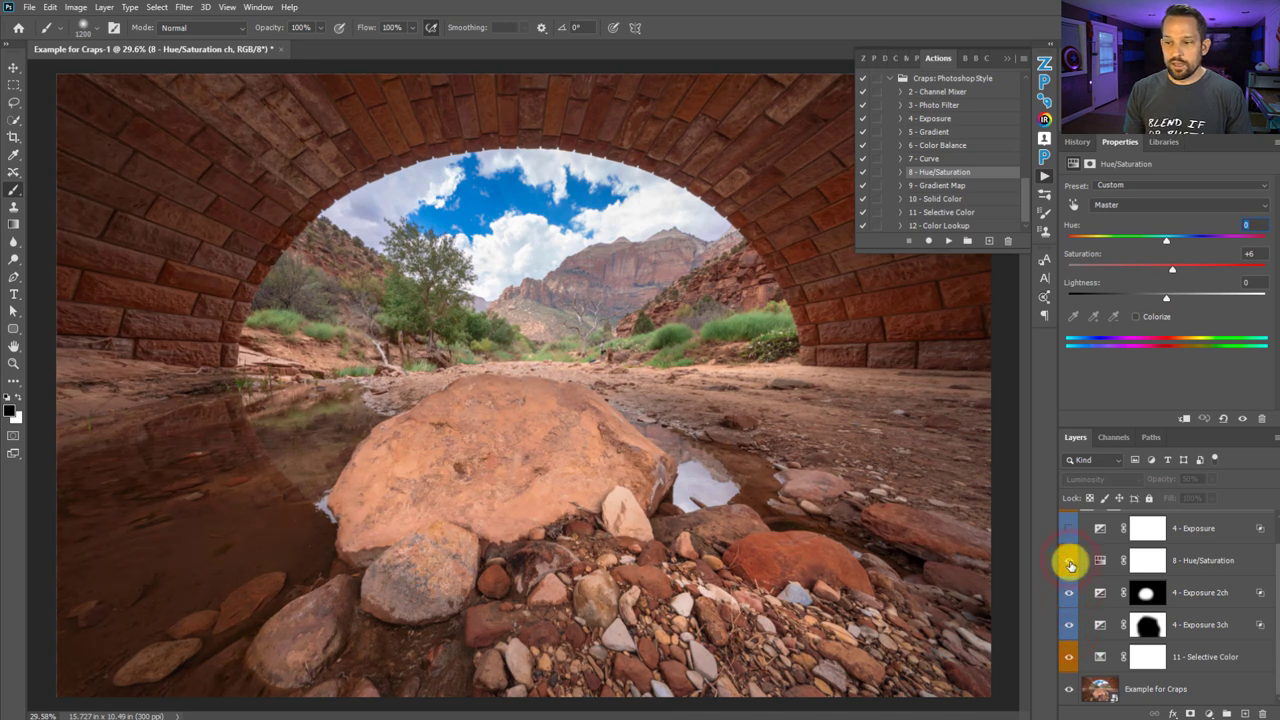
{"action": "left_click", "coordinate": [1070, 562]}
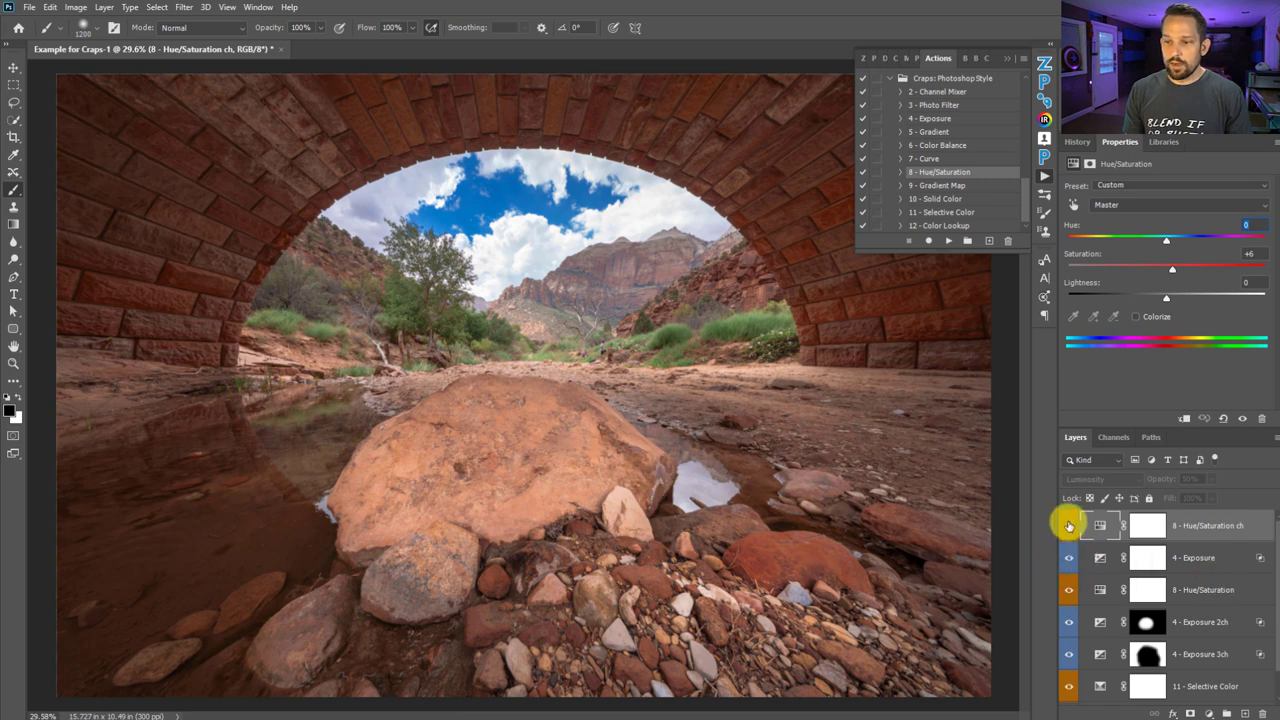
{"action": "left_click", "coordinate": [1069, 525]}
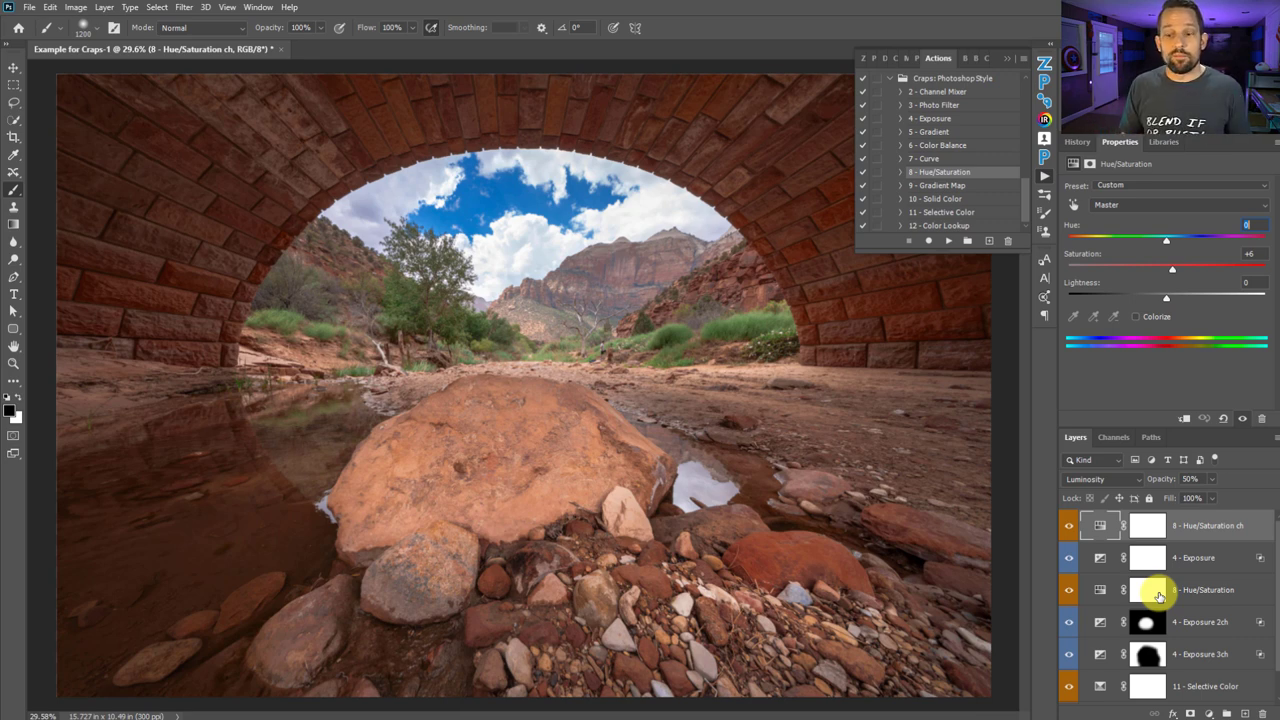
Add a blank layer above all adjustments and prepare a 35 px Clone Stamp brush for the person beside the bare tree
{"action": "left_click", "coordinate": [1240, 712]}
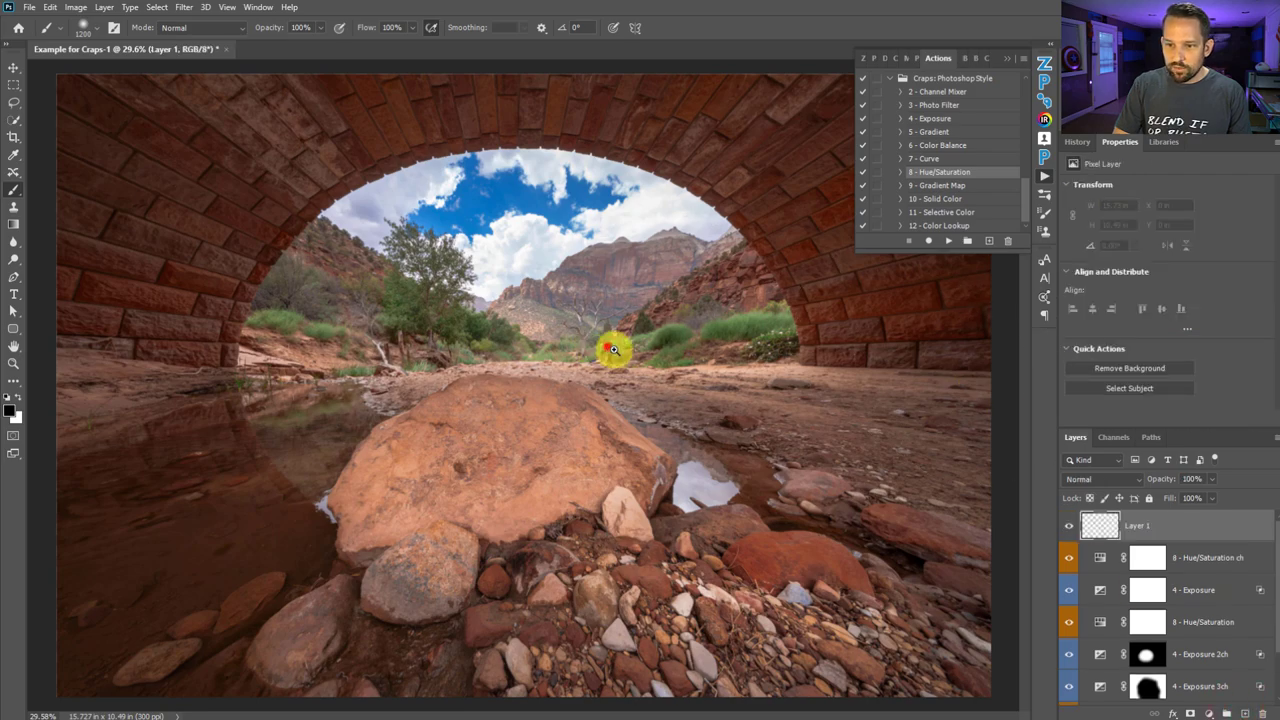
{"action": "left_click_drag", "start_coordinate": [607, 347], "coordinate": [712, 382]}
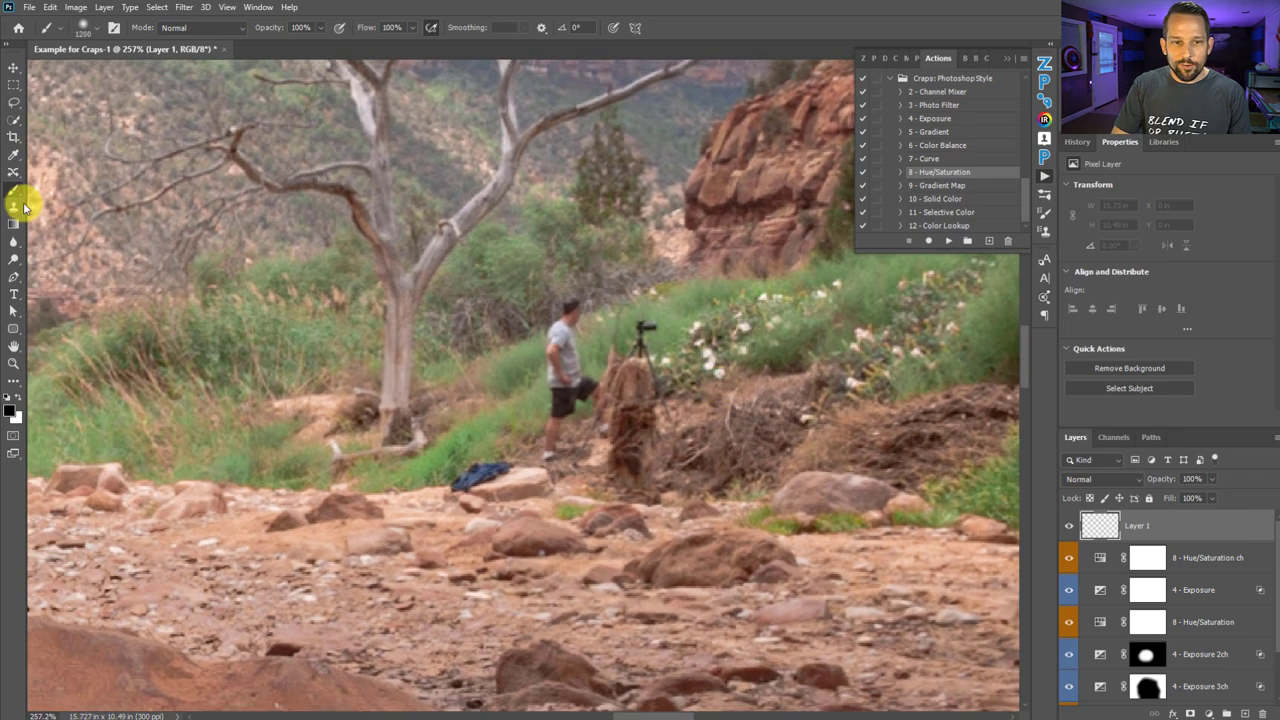
{"action": "left_click", "coordinate": [22, 207]}
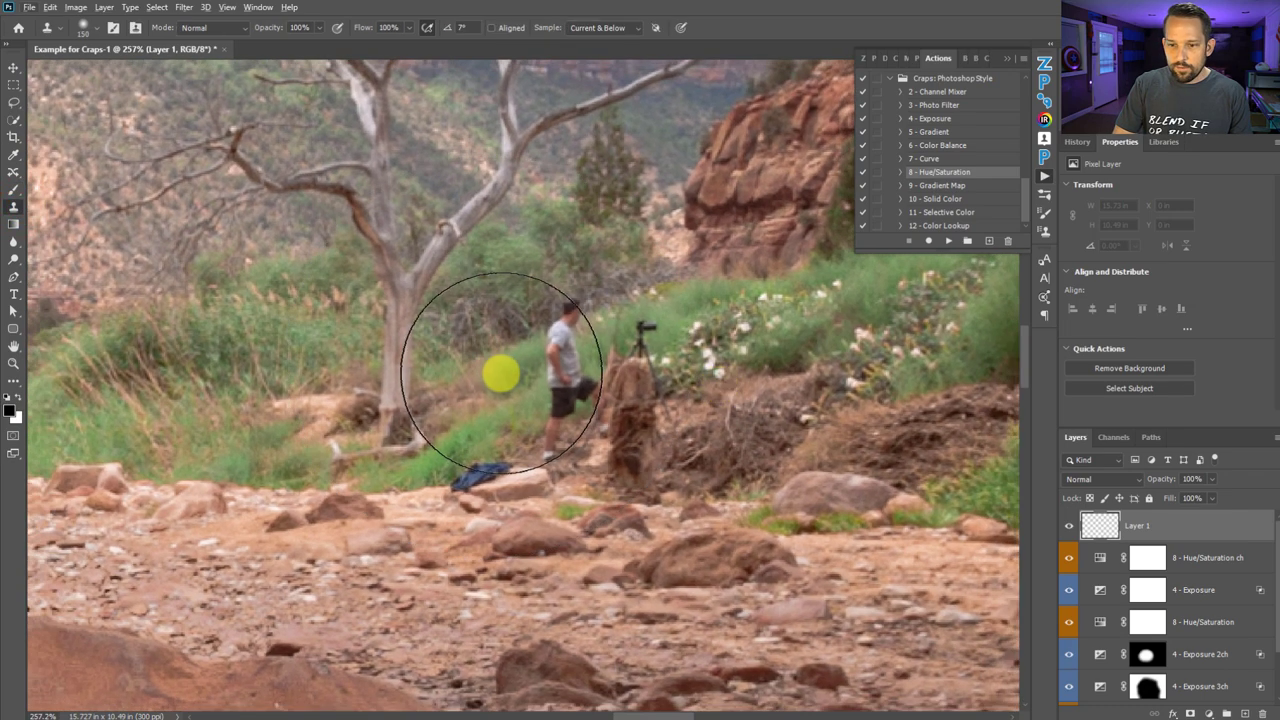
{"action": "key", "text": "bracketleft"}
{"action": "key", "text": "bracketleft"}
{"action": "key", "text": "bracketleft"}
{"action": "key", "text": "bracketleft"}
{"action": "key", "text": "bracketleft"}
{"action": "key", "text": "bracketleft"}
Clone nearby grass and ground over the standing person, the tripod and the dark clothing on the rocks
{"action": "left_click", "coordinate": [501, 380], "text": "alt"}
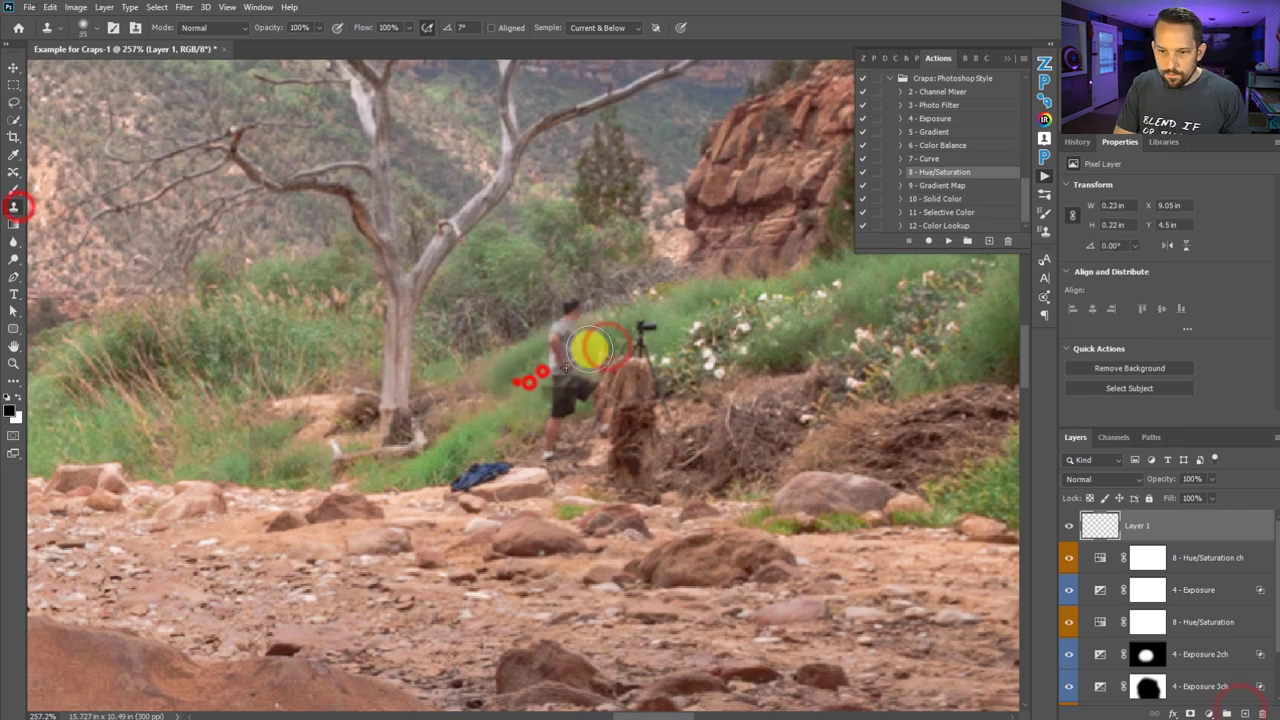
{"action": "left_click", "coordinate": [560, 385]}
{"action": "left_click", "coordinate": [523, 425]}
{"action": "left_click", "coordinate": [485, 480]}
{"action": "left_click", "coordinate": [640, 325]}
{"action": "left_click", "coordinate": [810, 480]}
{"action": "left_click", "coordinate": [553, 445]}
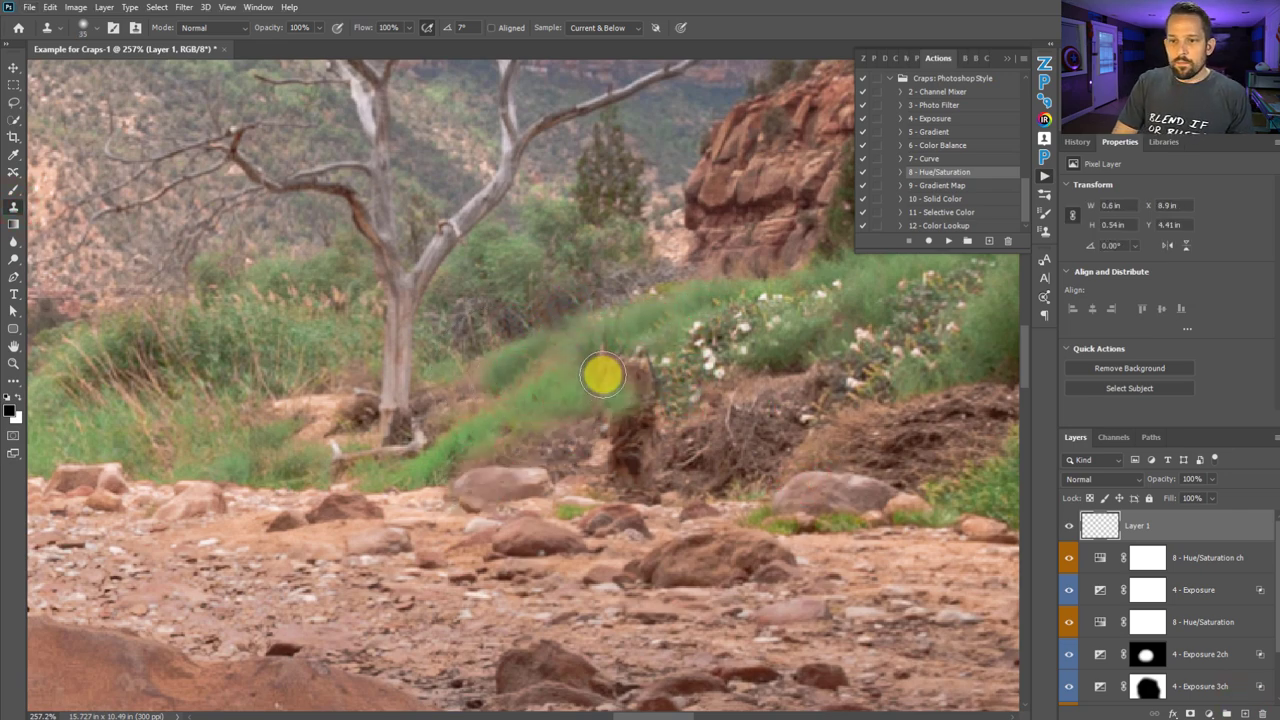
{"action": "right_click", "coordinate": [580, 344]}
{"action": "left_click", "coordinate": [592, 349]}
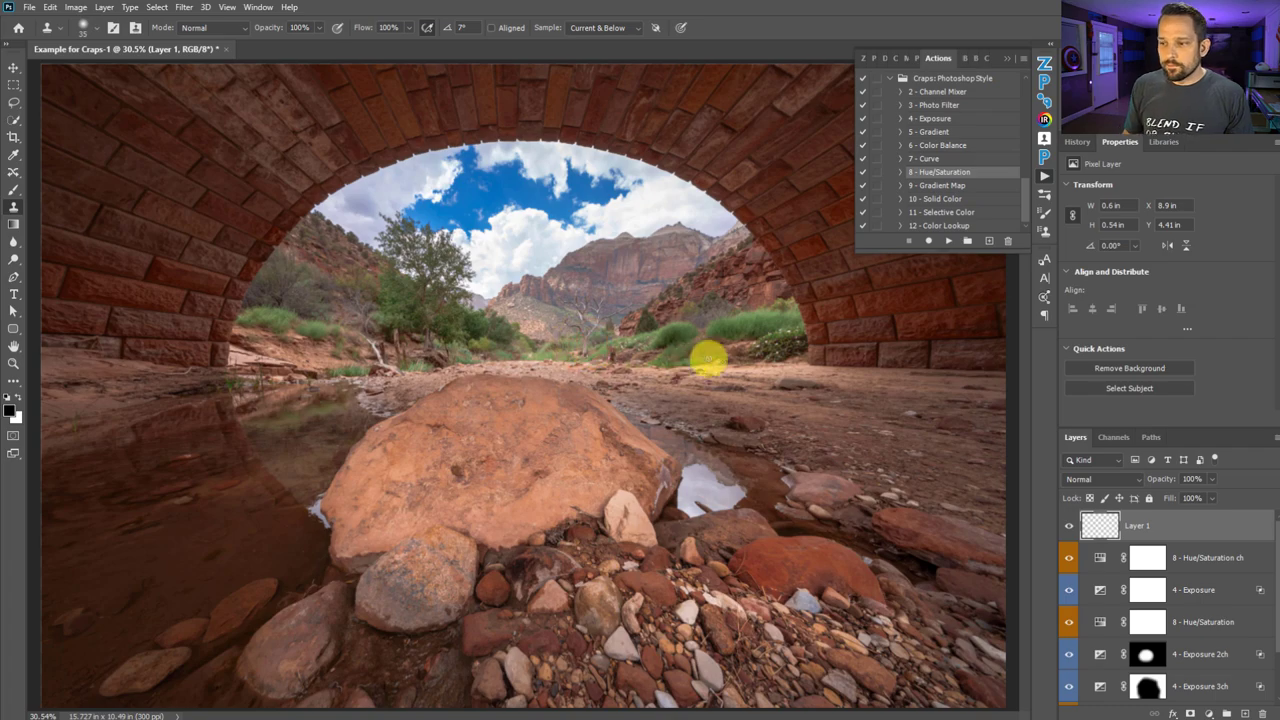